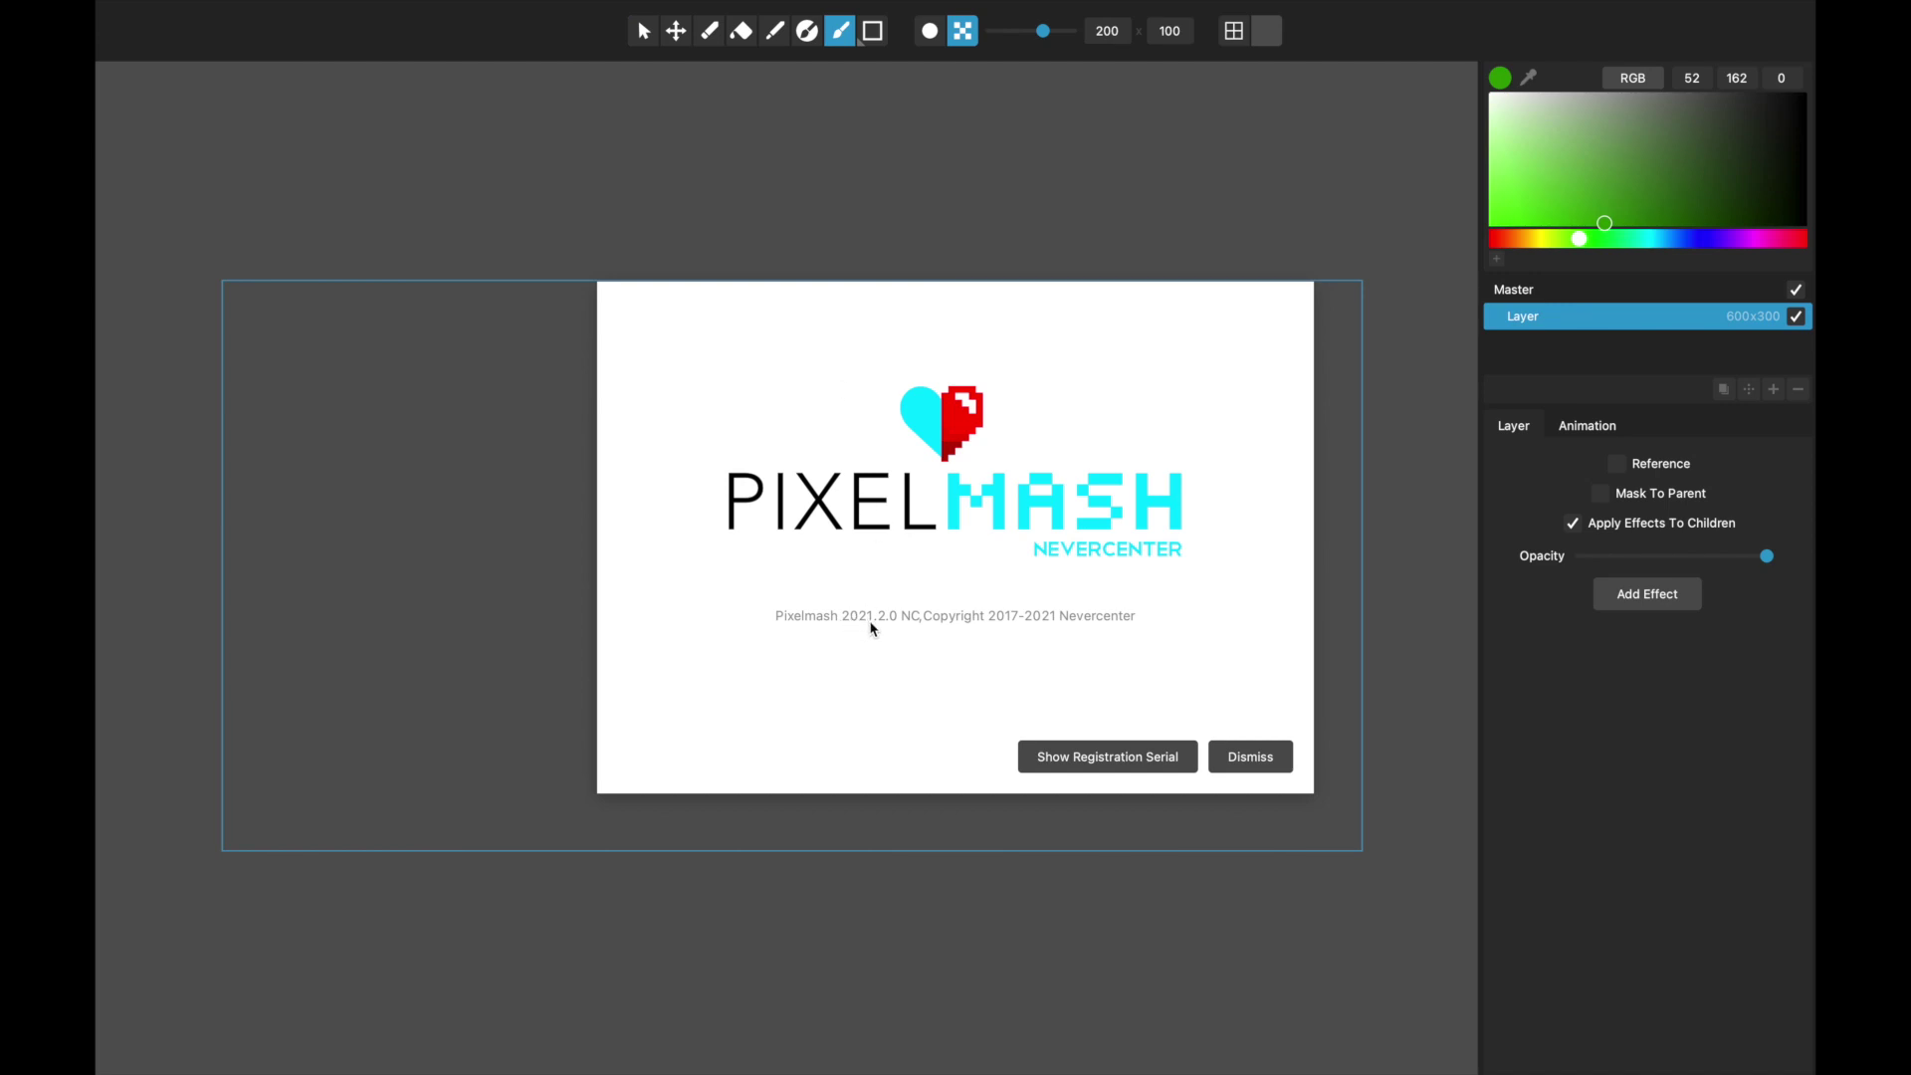
Step: Dismiss the splash window and paint a thick green check mark across the canvas with two straight brush strokes
{"action": "left_click", "coordinate": [1247, 755]}
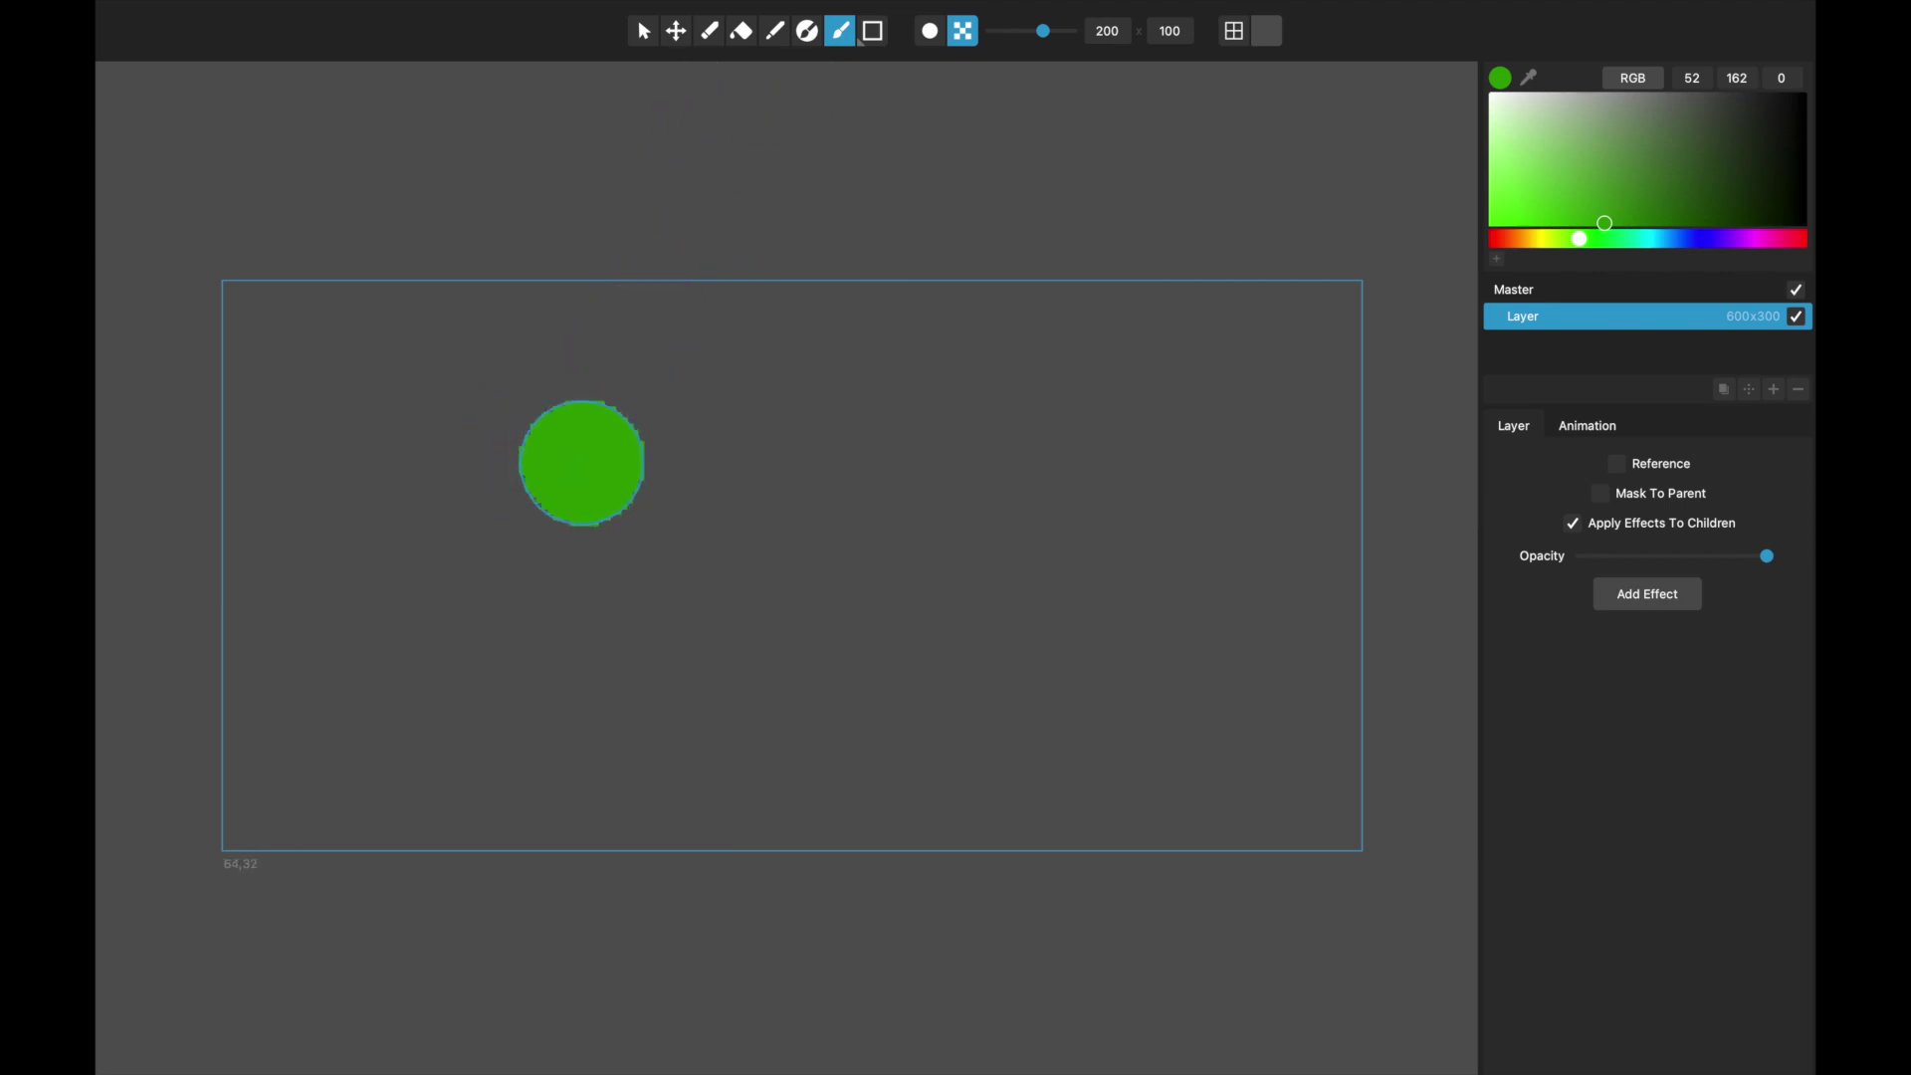
{"action": "mouse_move", "coordinate": [555, 461]}
{"action": "left_mouse_down"}
{"action": "mouse_move", "coordinate": [959, 653]}
{"action": "mouse_move", "coordinate": [965, 486]}
{"action": "mouse_move", "coordinate": [930, 610]}
{"action": "mouse_move", "coordinate": [999, 674]}
{"action": "mouse_move", "coordinate": [1037, 670]}
{"action": "mouse_move", "coordinate": [860, 744]}
{"action": "mouse_move", "coordinate": [990, 610]}
{"action": "mouse_move", "coordinate": [982, 648]}
{"action": "mouse_move", "coordinate": [1062, 541]}
{"action": "mouse_move", "coordinate": [1081, 424]}
{"action": "mouse_move", "coordinate": [950, 653]}
{"action": "mouse_move", "coordinate": [726, 661]}
{"action": "mouse_move", "coordinate": [704, 593]}
{"action": "mouse_move", "coordinate": [828, 689]}
{"action": "mouse_move", "coordinate": [610, 717]}
{"action": "mouse_move", "coordinate": [849, 666]}
{"action": "mouse_move", "coordinate": [717, 683]}
{"action": "mouse_move", "coordinate": [806, 668]}
{"action": "mouse_move", "coordinate": [737, 629]}
{"action": "mouse_move", "coordinate": [714, 694]}
{"action": "mouse_move", "coordinate": [739, 694]}
{"action": "mouse_move", "coordinate": [820, 597]}
{"action": "mouse_move", "coordinate": [793, 691]}
{"action": "mouse_move", "coordinate": [730, 711]}
{"action": "left_mouse_up"}
{"action": "left_click", "coordinate": [730, 711]}
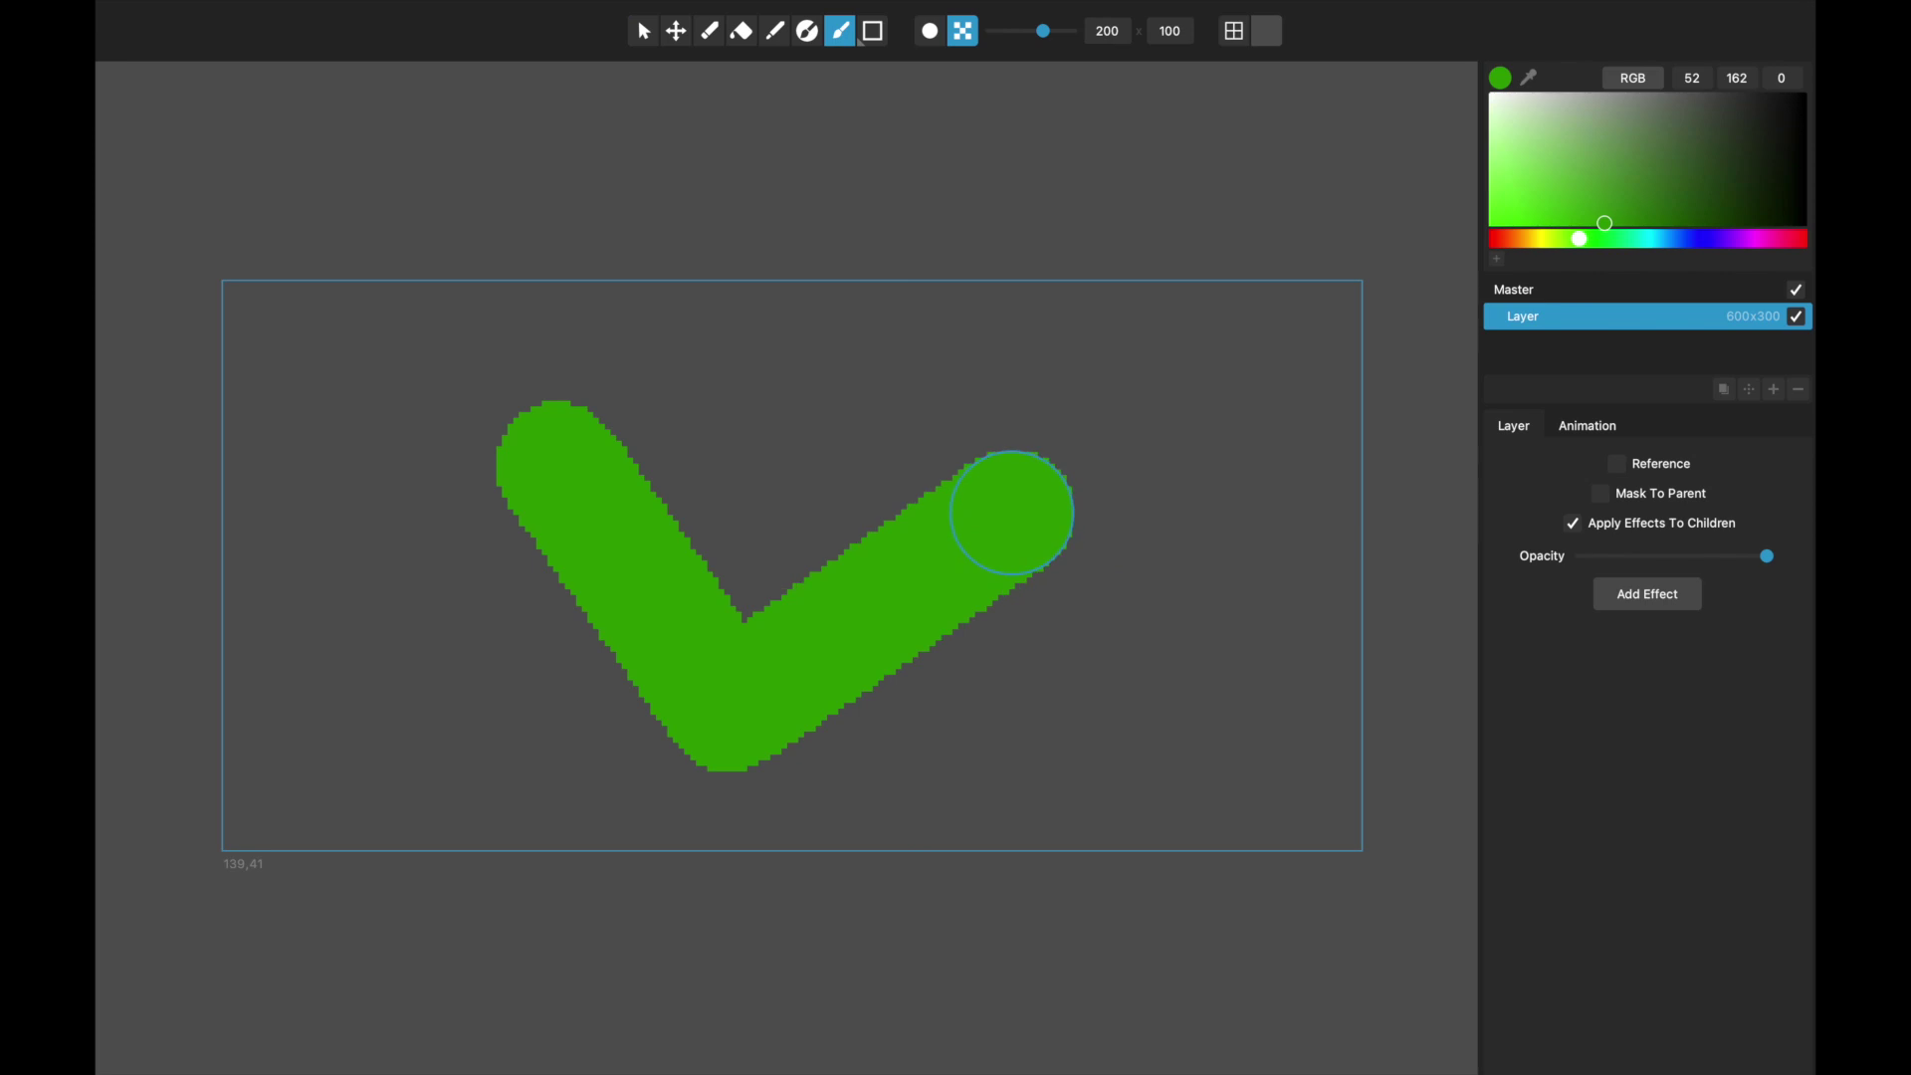
{"action": "left_click", "coordinate": [1012, 513]}
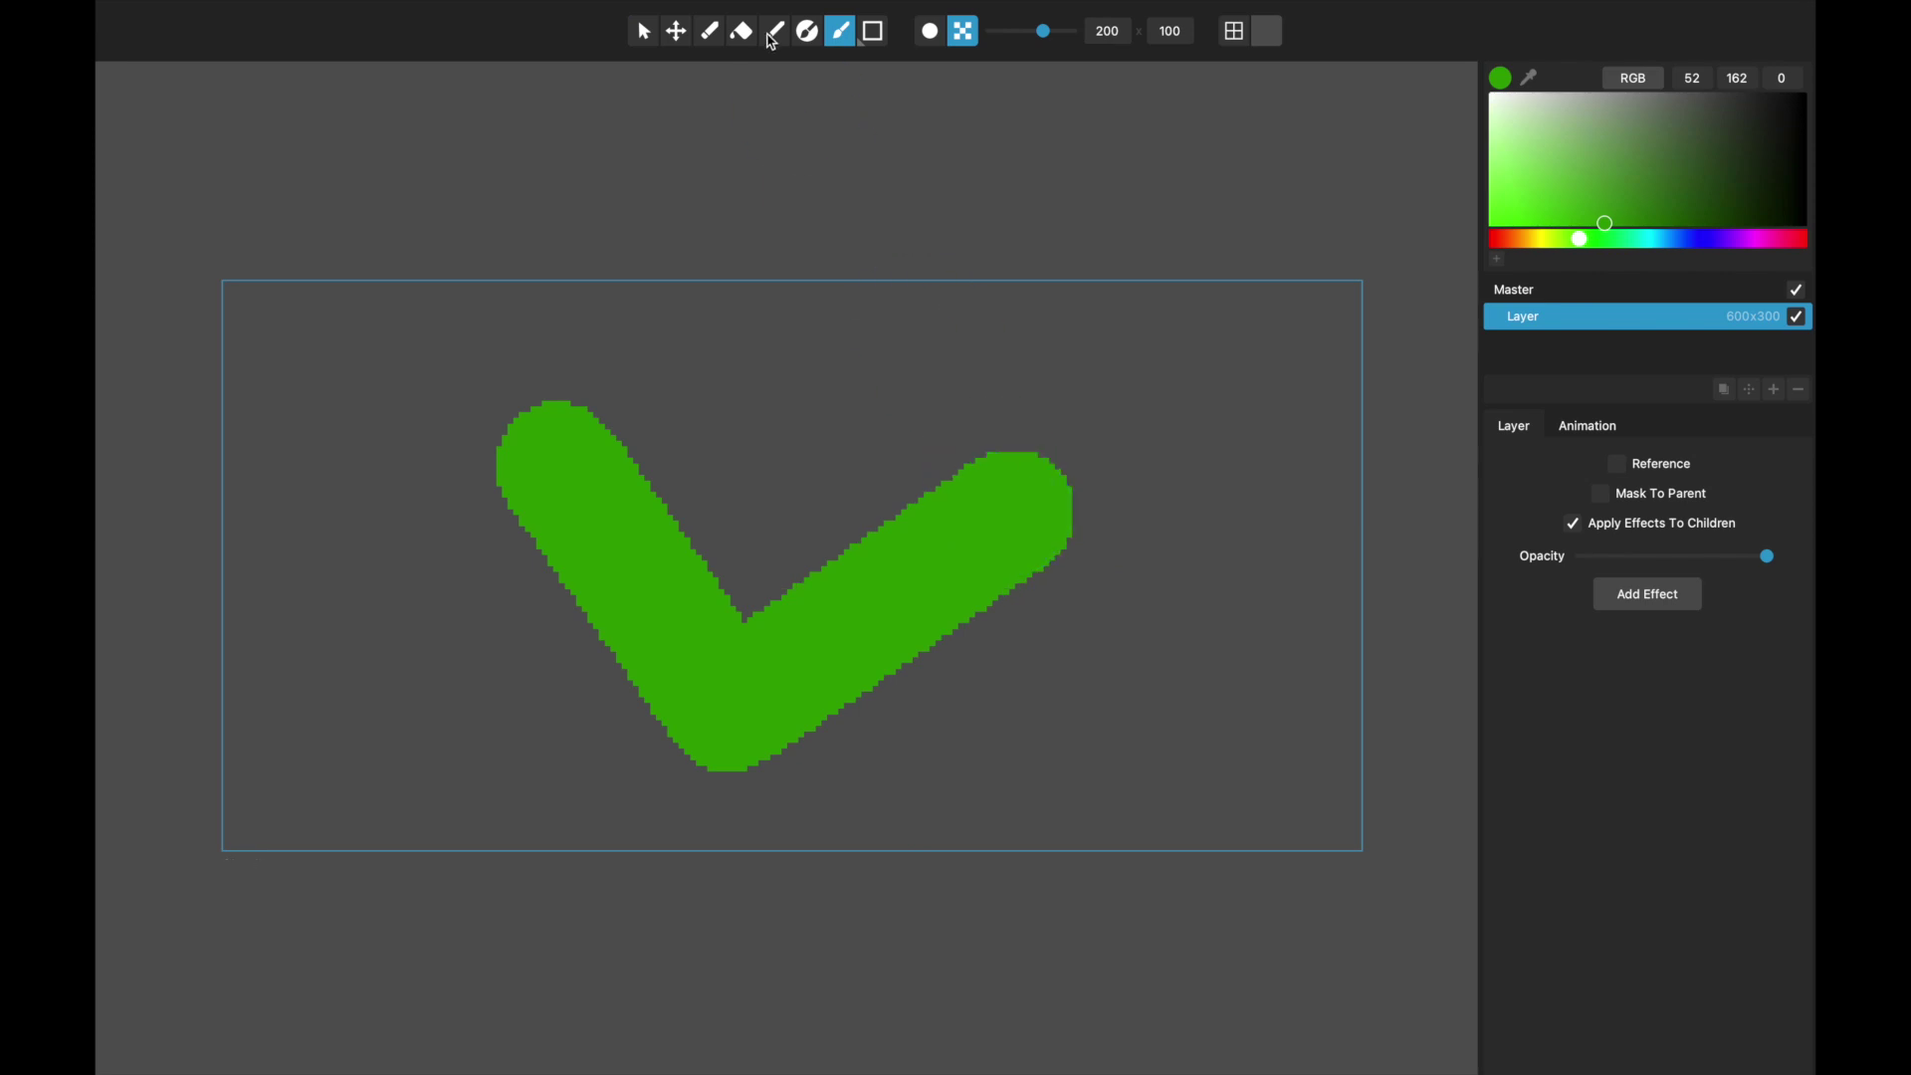
Step: Add an Outline effect to the check mark layer, with a black inner line and a second, white (255, 255, 255) outer line
{"action": "left_click", "coordinate": [1655, 597]}
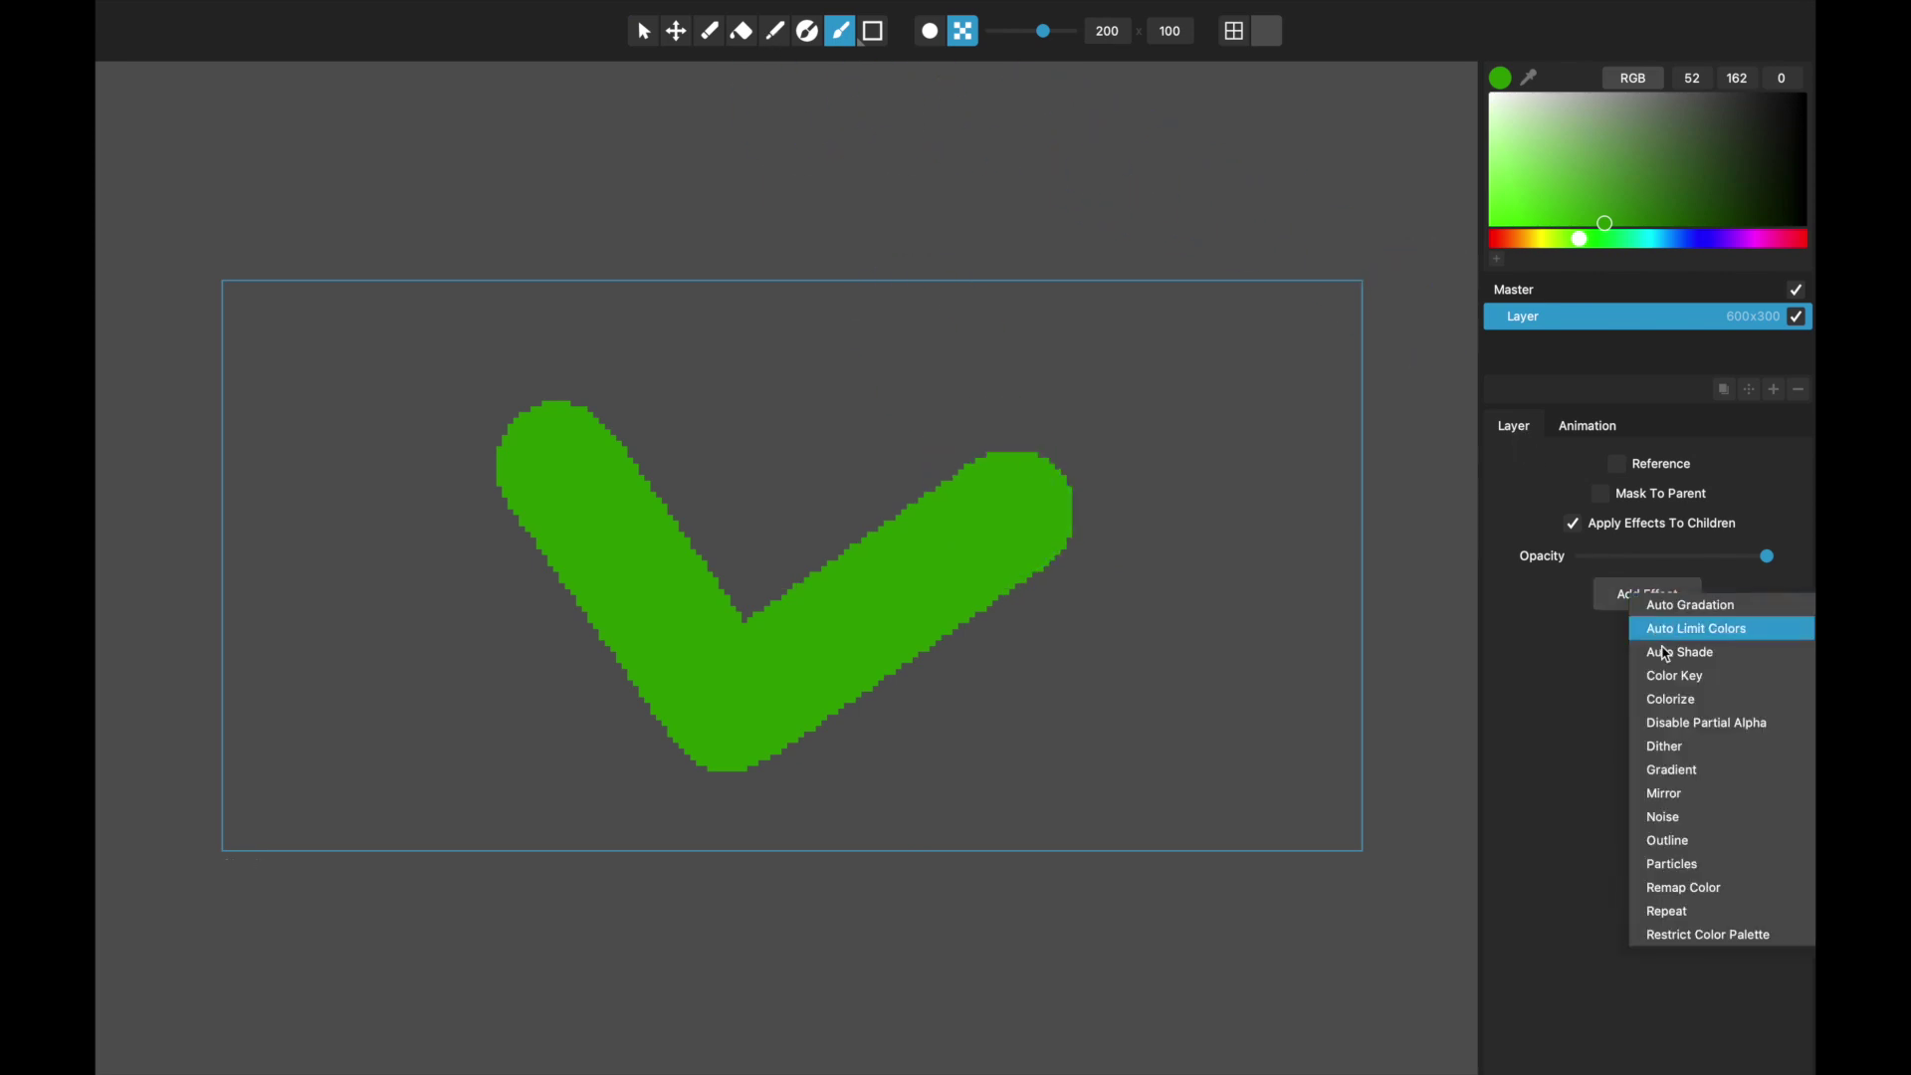
{"action": "left_click", "coordinate": [1684, 844]}
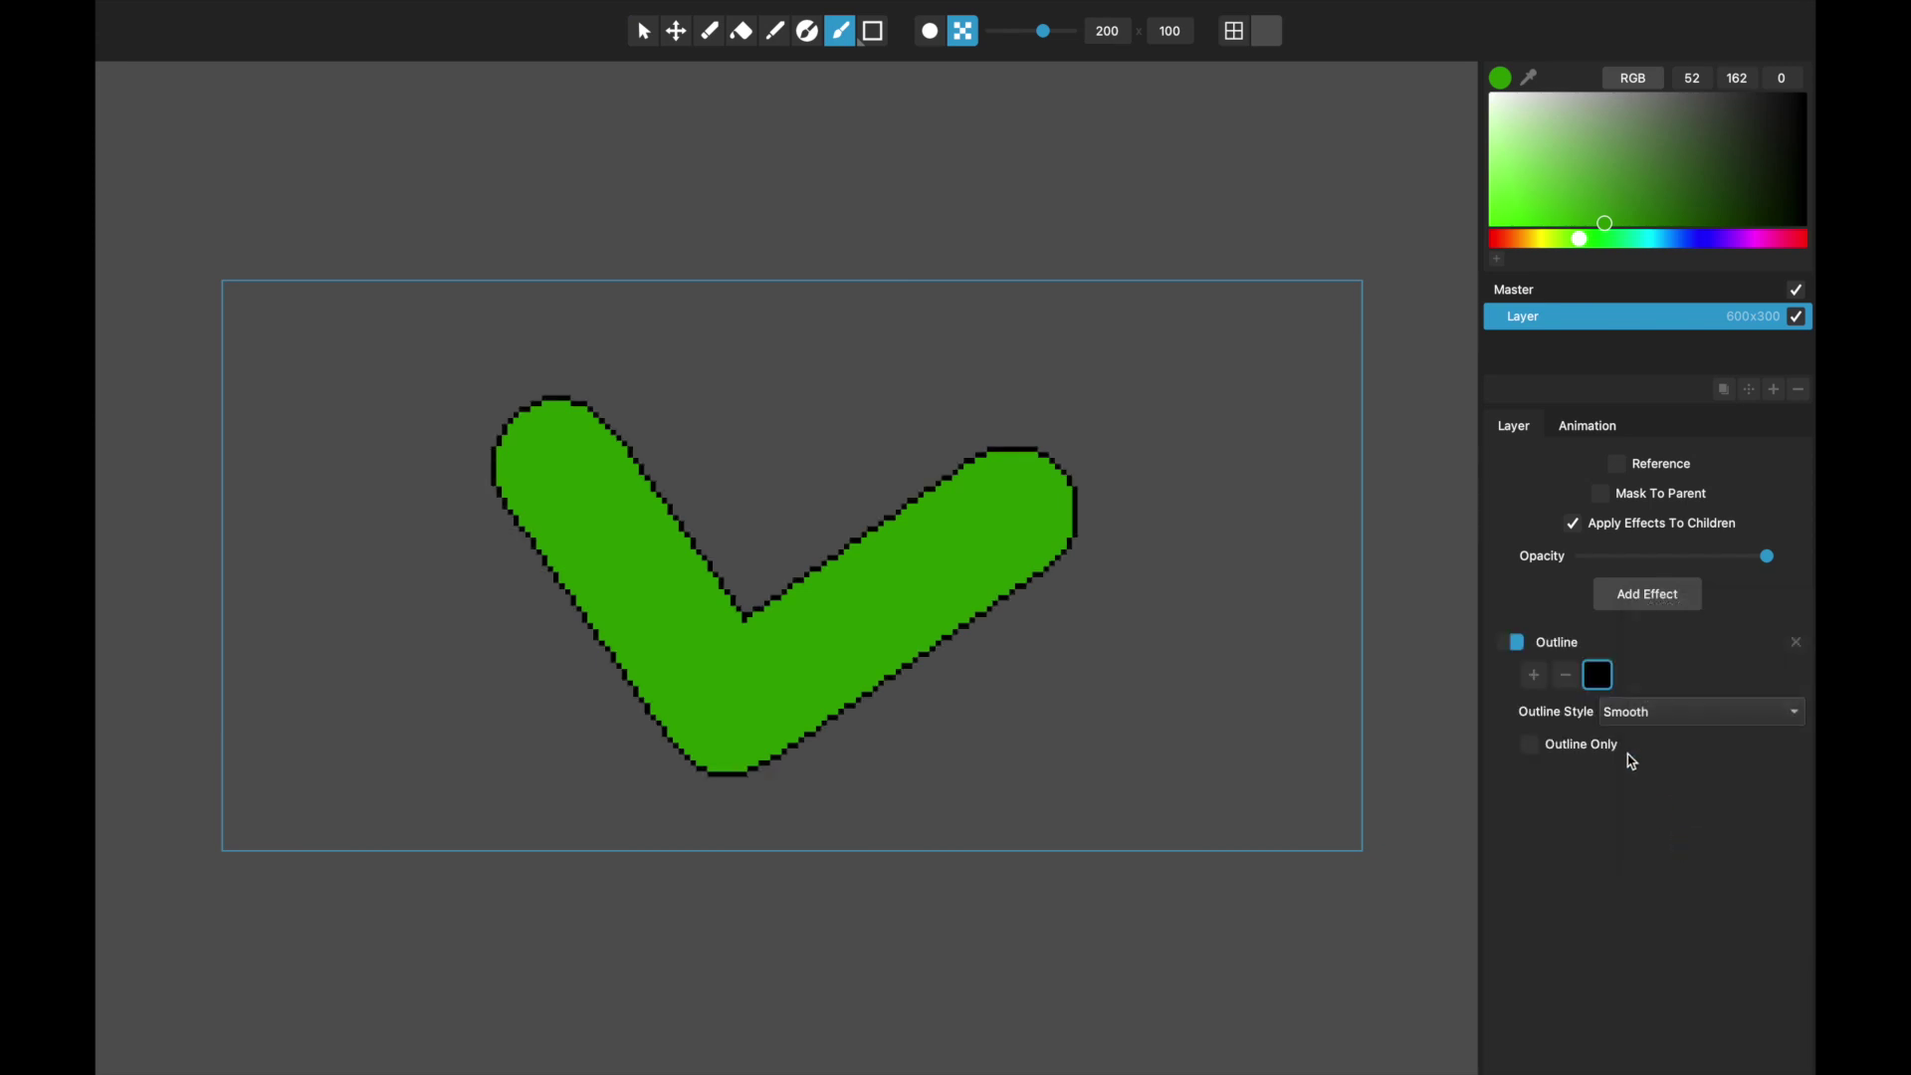
{"action": "left_click", "coordinate": [1534, 677]}
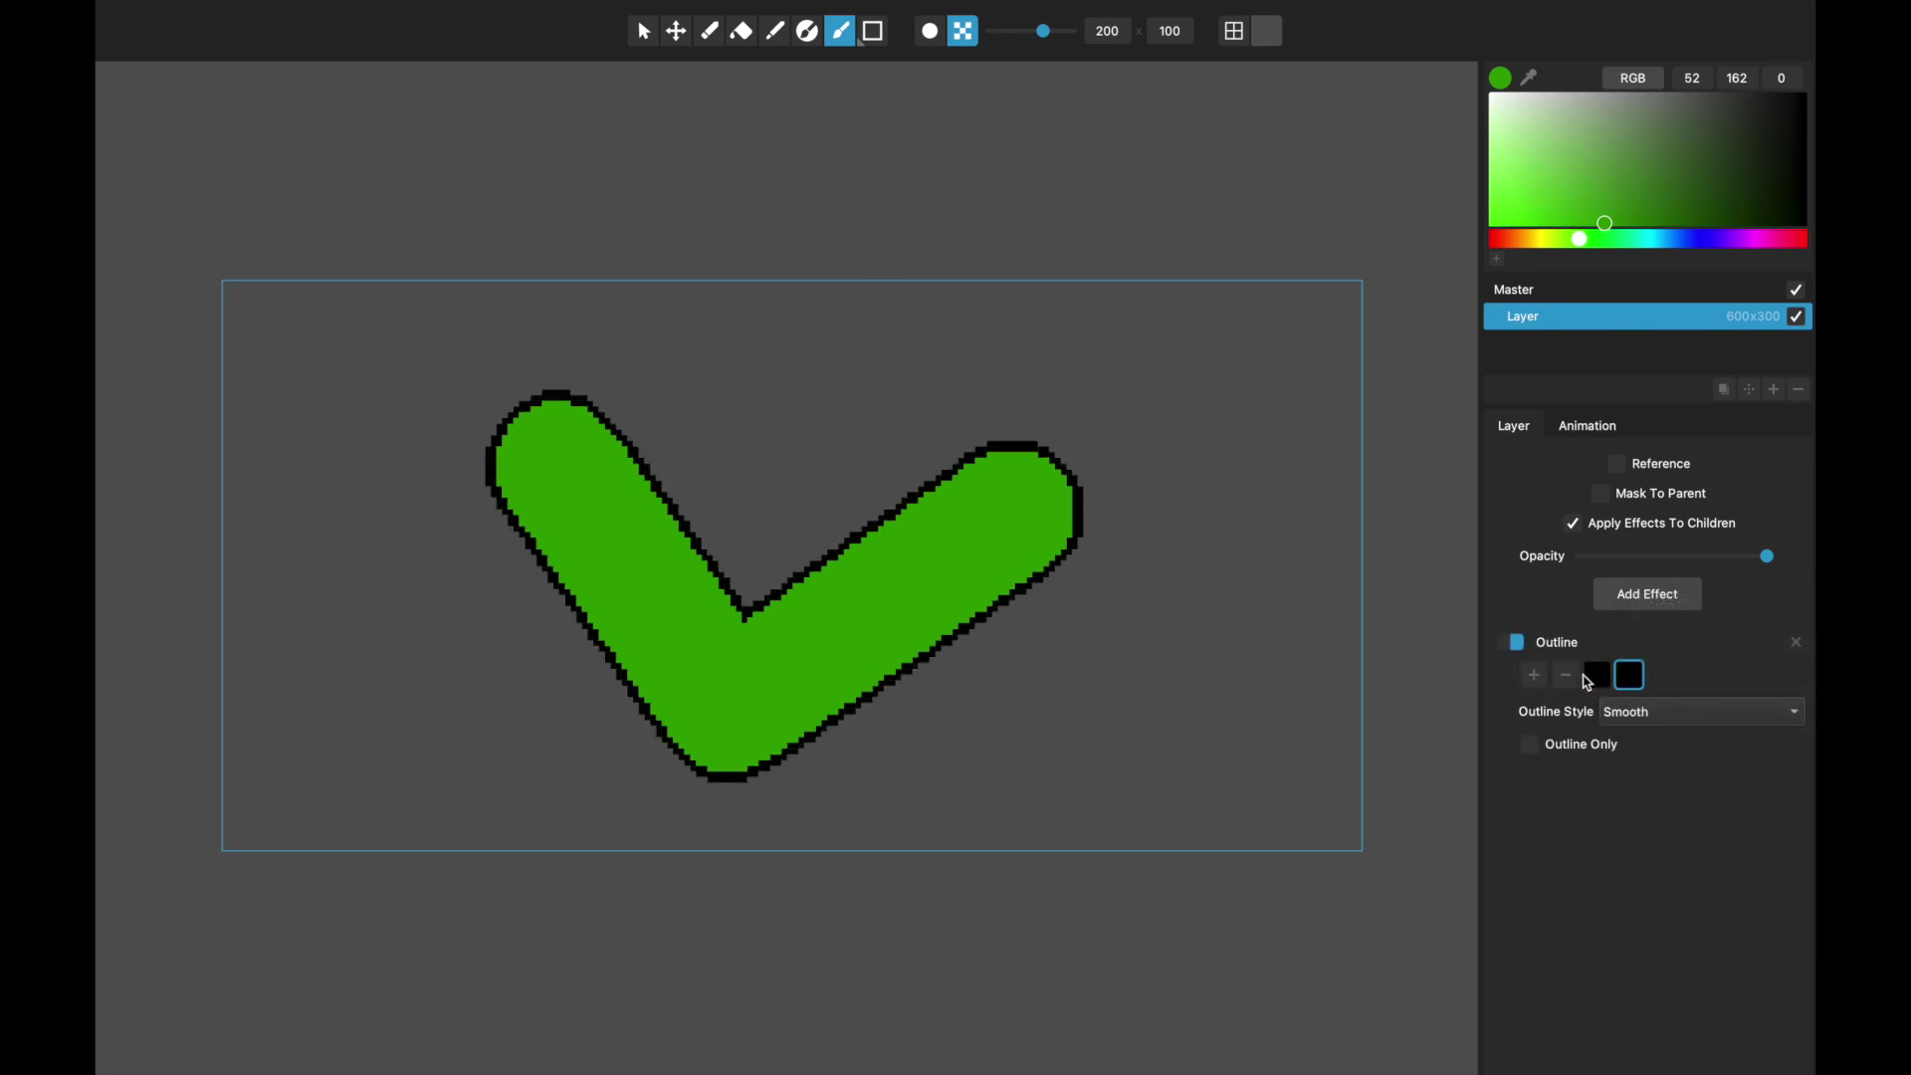
{"action": "left_click", "coordinate": [1630, 675]}
{"action": "left_click", "coordinate": [1253, 641]}
{"action": "left_click_drag", "start_coordinate": [1256, 645], "coordinate": [1123, 598]}
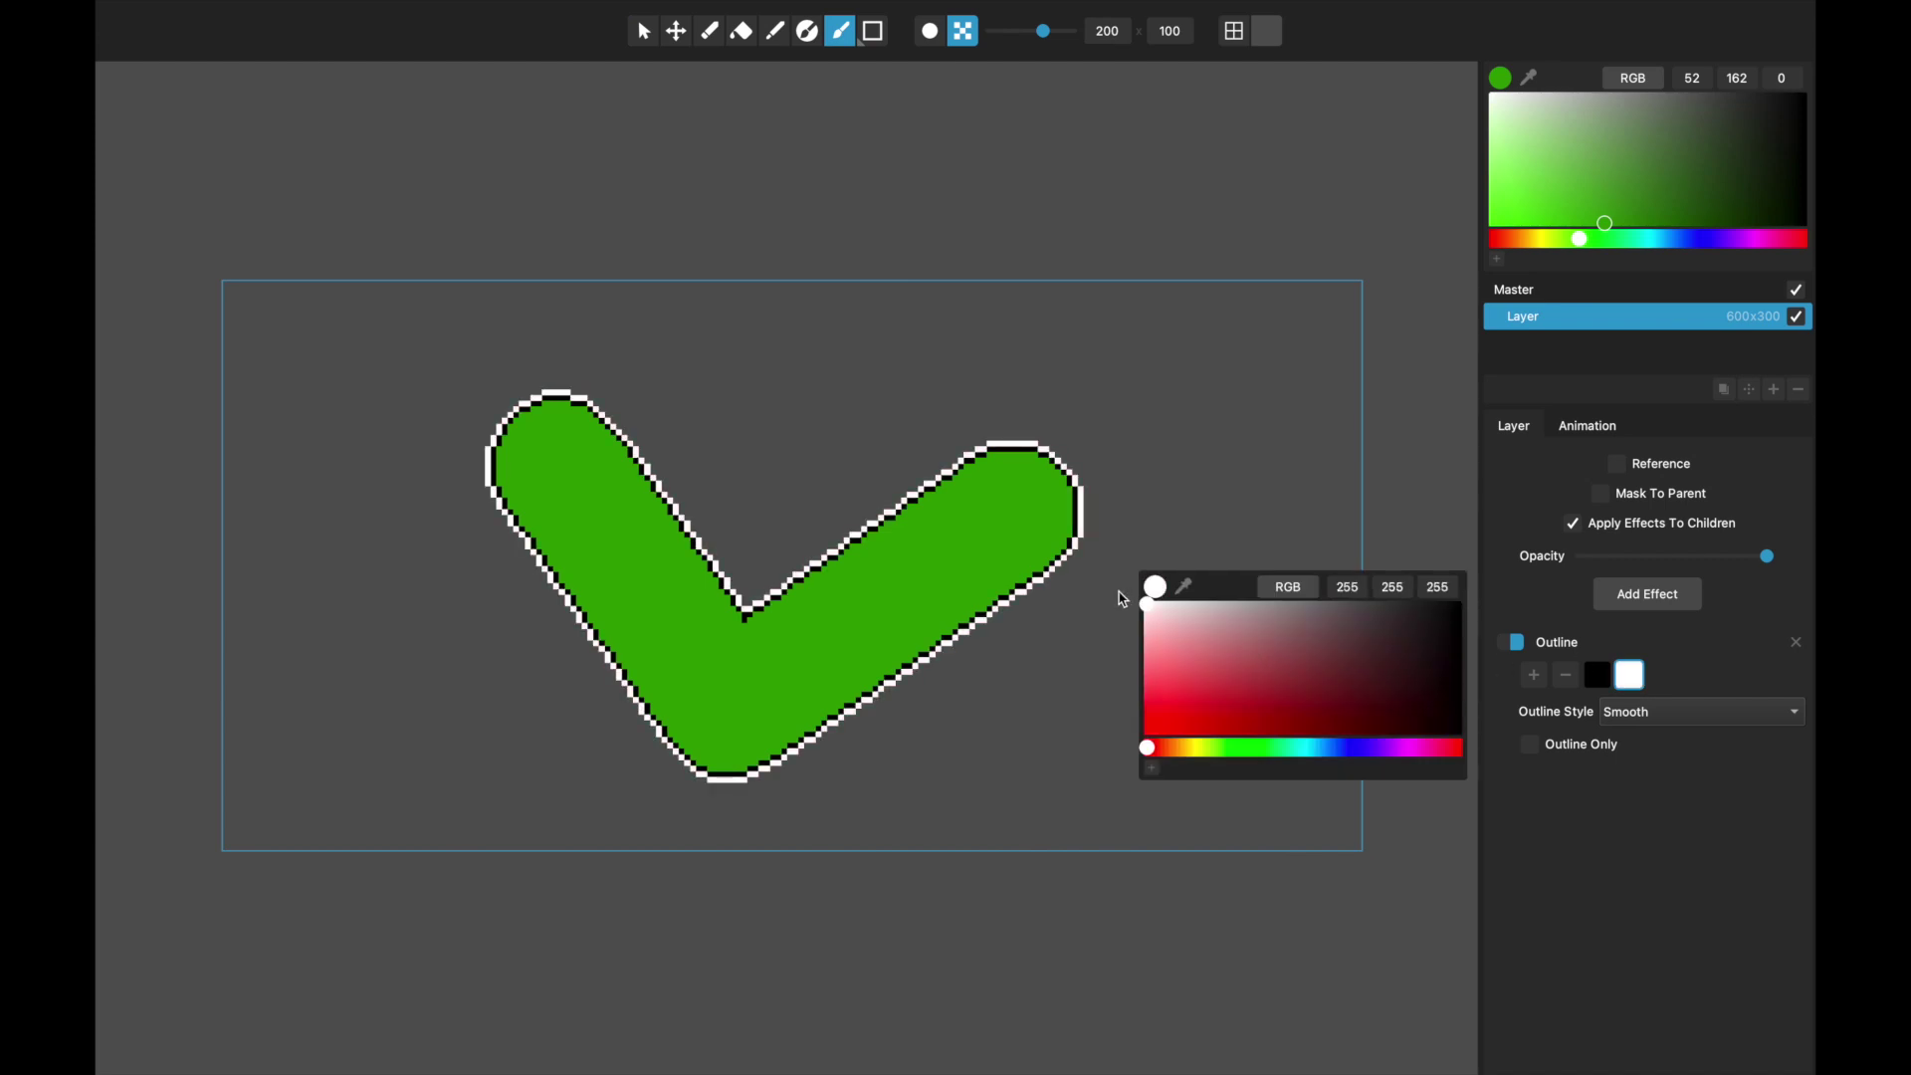
{"action": "left_click", "coordinate": [1404, 413]}
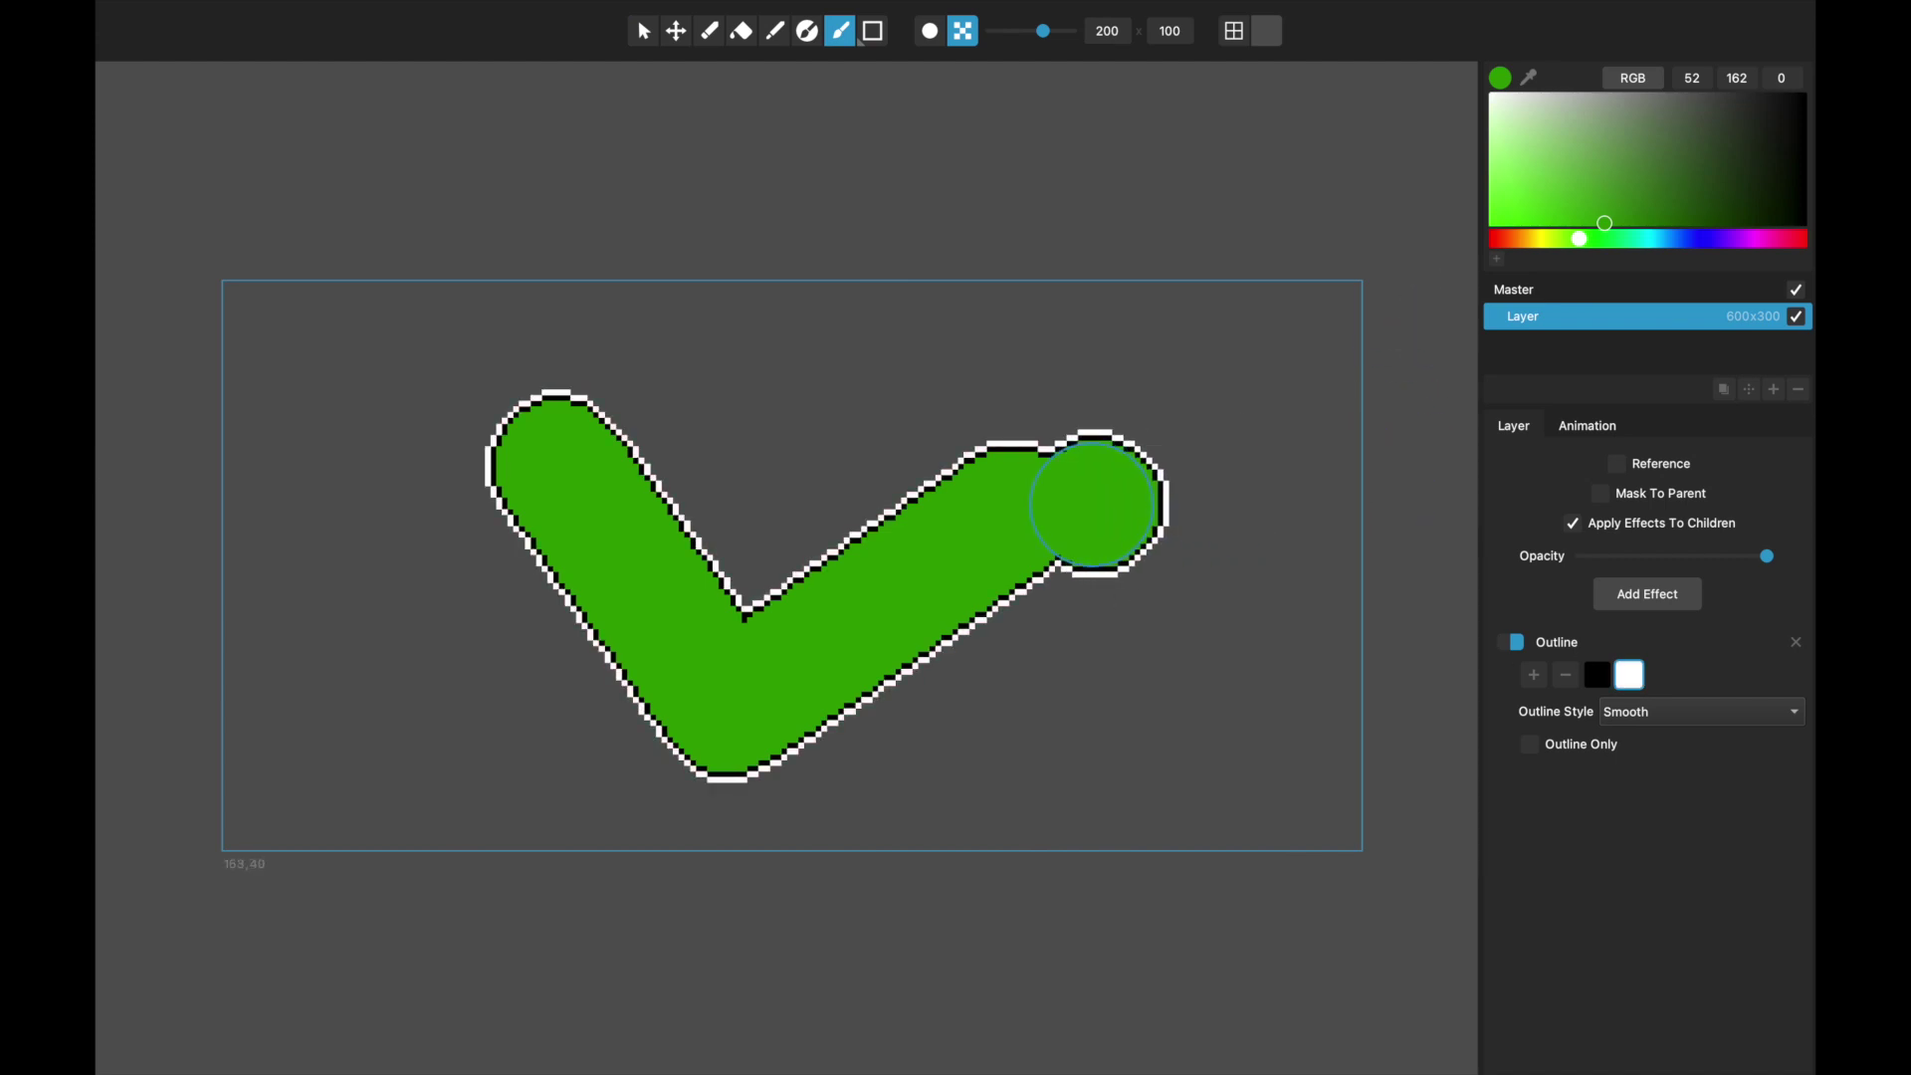
Step: Try painting extra green brush strokes beyond the tip of the check mark's long arm
{"action": "left_click", "coordinate": [1032, 627]}
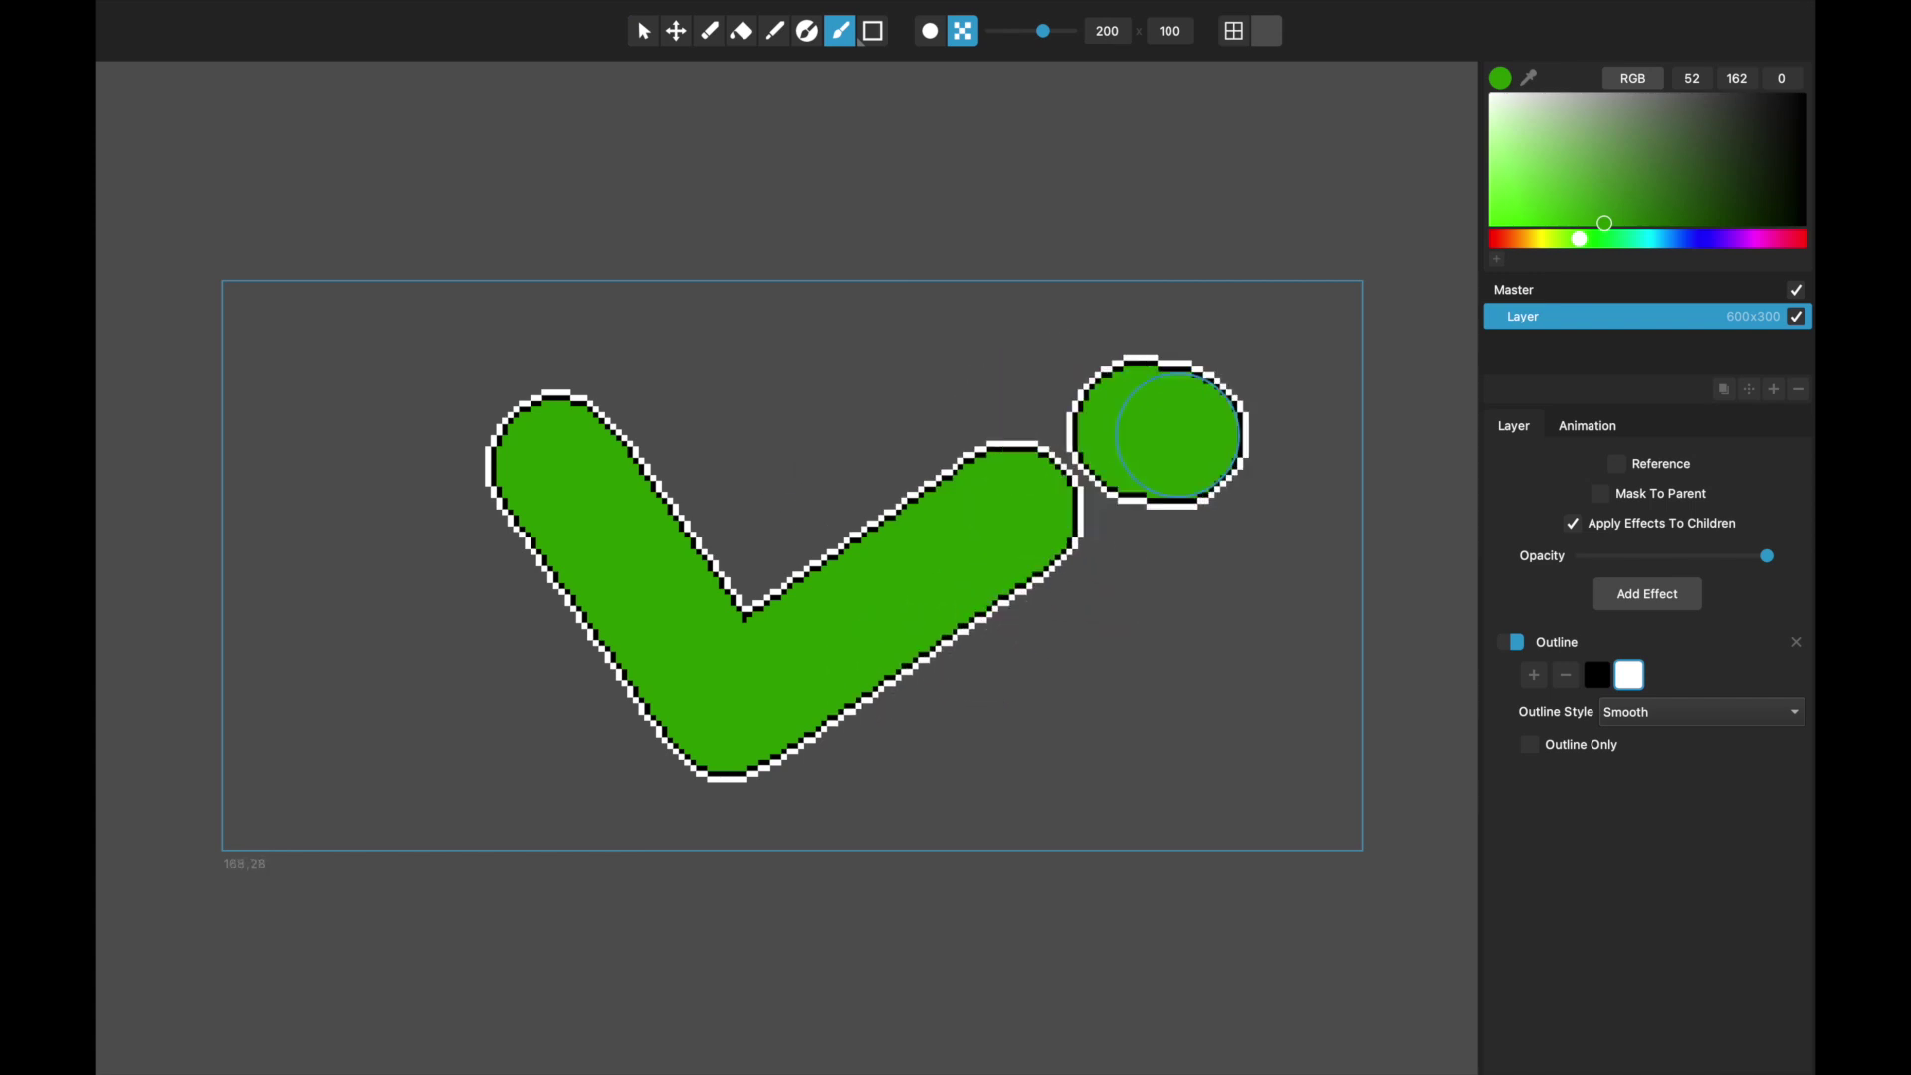
{"action": "left_click_drag", "start_coordinate": [1093, 498], "coordinate": [1067, 512]}
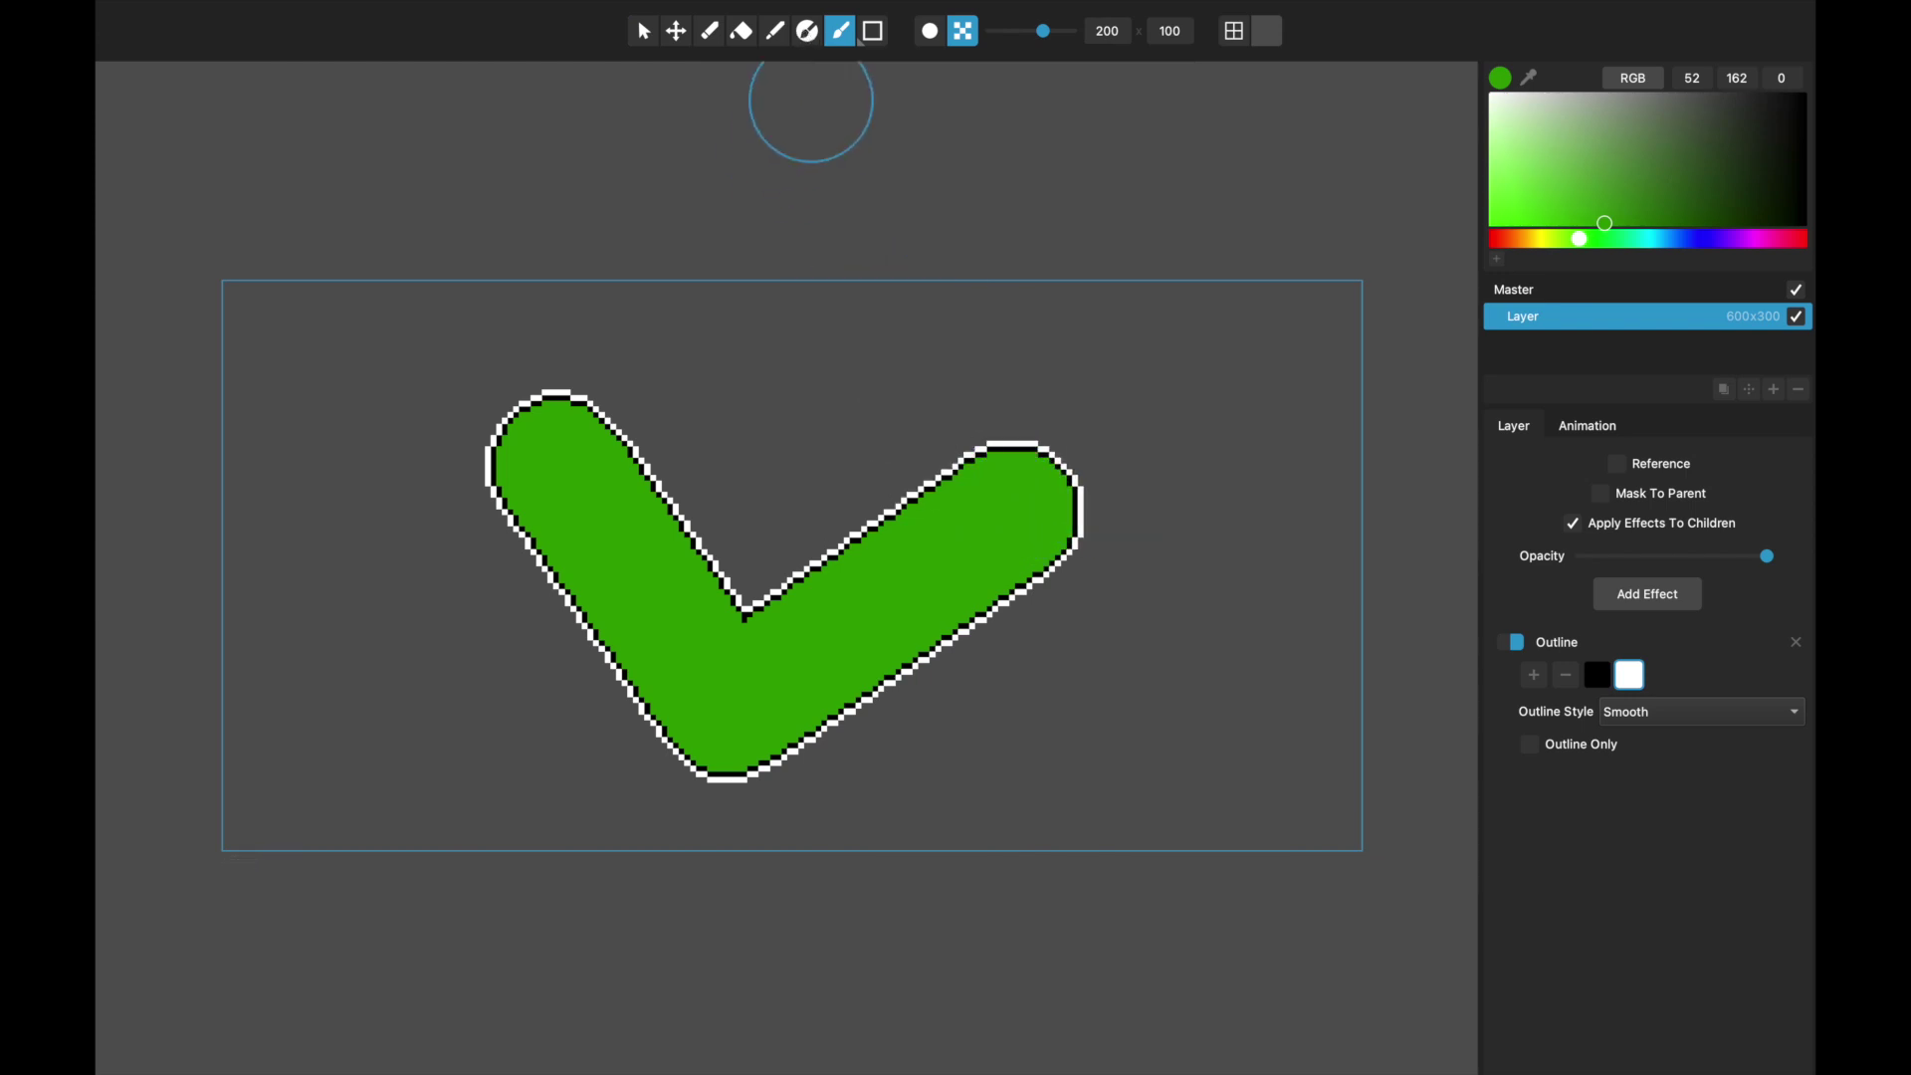
Step: Shade the lower part of the check mark in dark green (35, 111, 0), painting only within the existing shape
{"action": "left_click", "coordinate": [807, 31]}
{"action": "left_click", "coordinate": [1641, 204]}
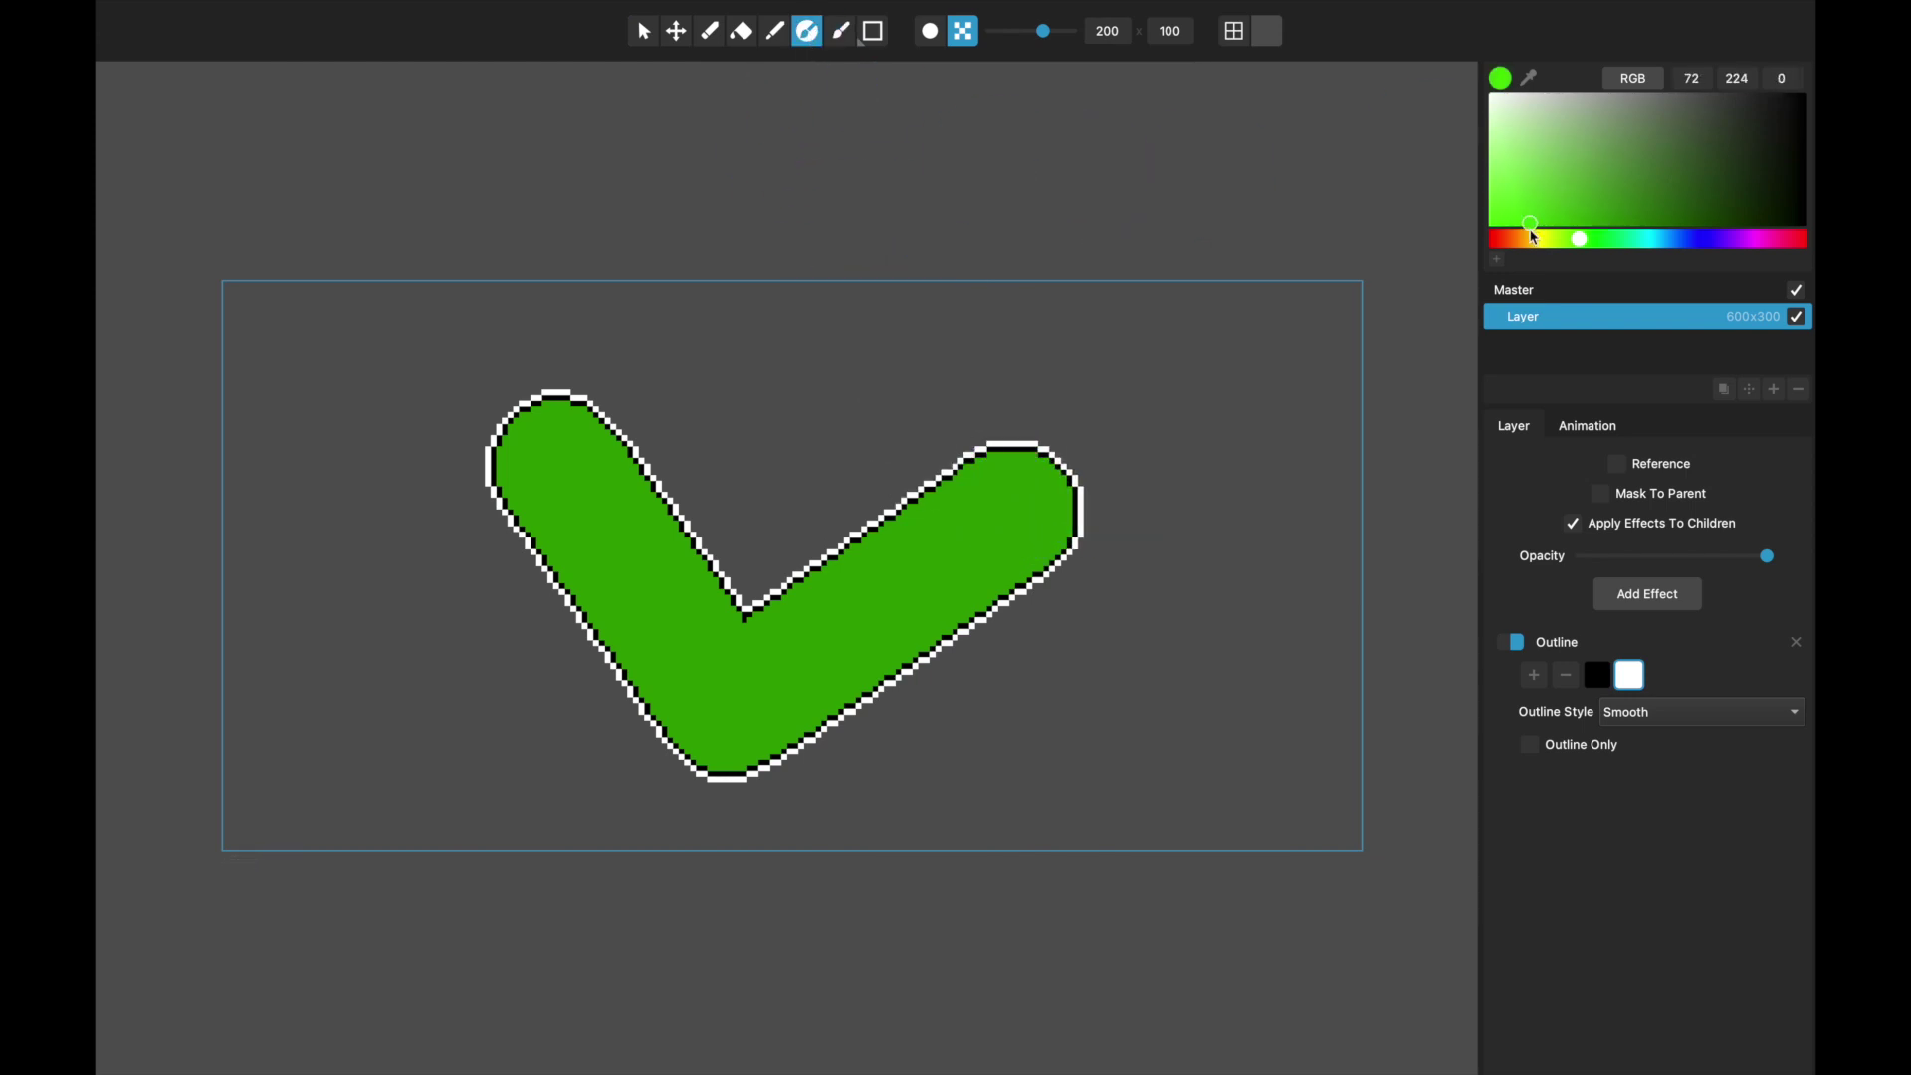
{"action": "left_click", "coordinate": [1668, 223]}
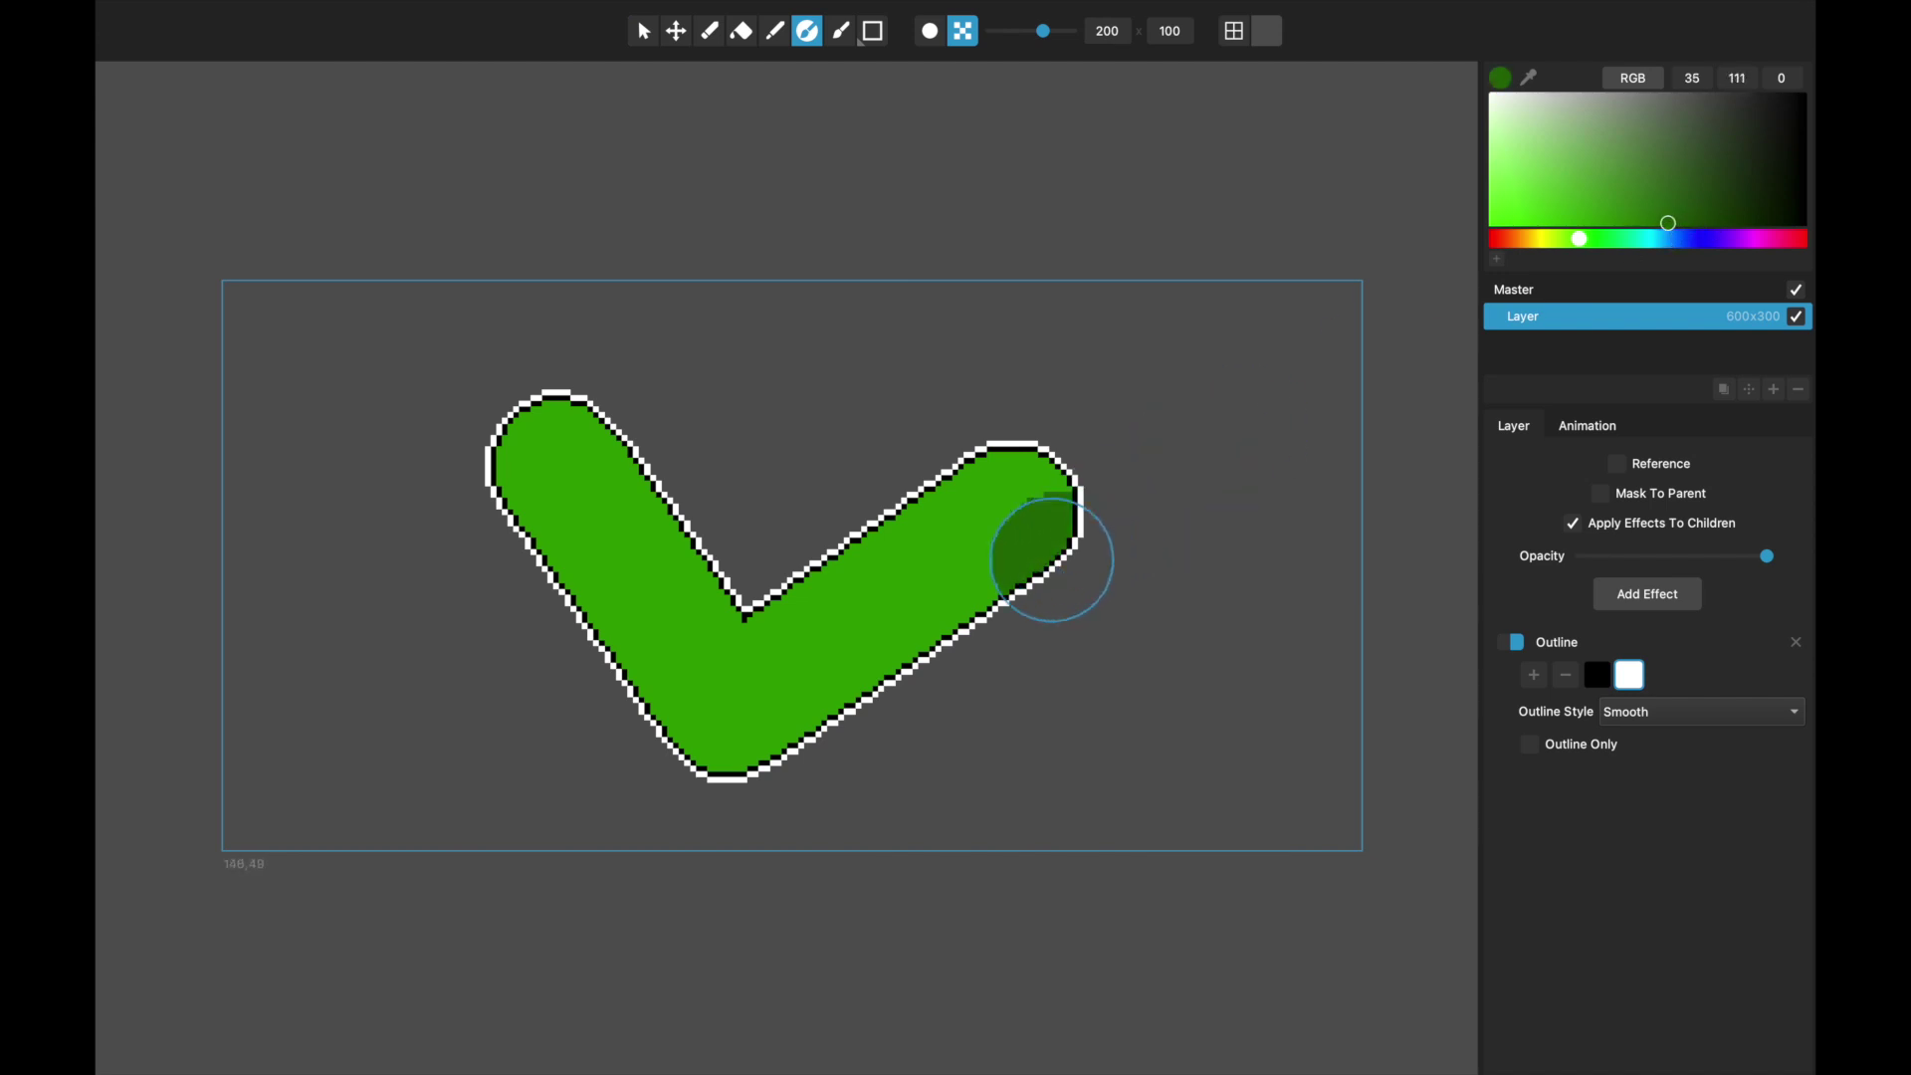
{"action": "mouse_move", "coordinate": [796, 683]}
{"action": "left_mouse_down"}
{"action": "mouse_move", "coordinate": [739, 728]}
{"action": "mouse_move", "coordinate": [817, 714]}
{"action": "mouse_move", "coordinate": [1057, 569]}
{"action": "mouse_move", "coordinate": [784, 729]}
{"action": "mouse_move", "coordinate": [676, 734]}
{"action": "mouse_move", "coordinate": [586, 701]}
{"action": "mouse_move", "coordinate": [567, 644]}
{"action": "mouse_move", "coordinate": [653, 675]}
{"action": "mouse_move", "coordinate": [670, 733]}
{"action": "left_mouse_up"}
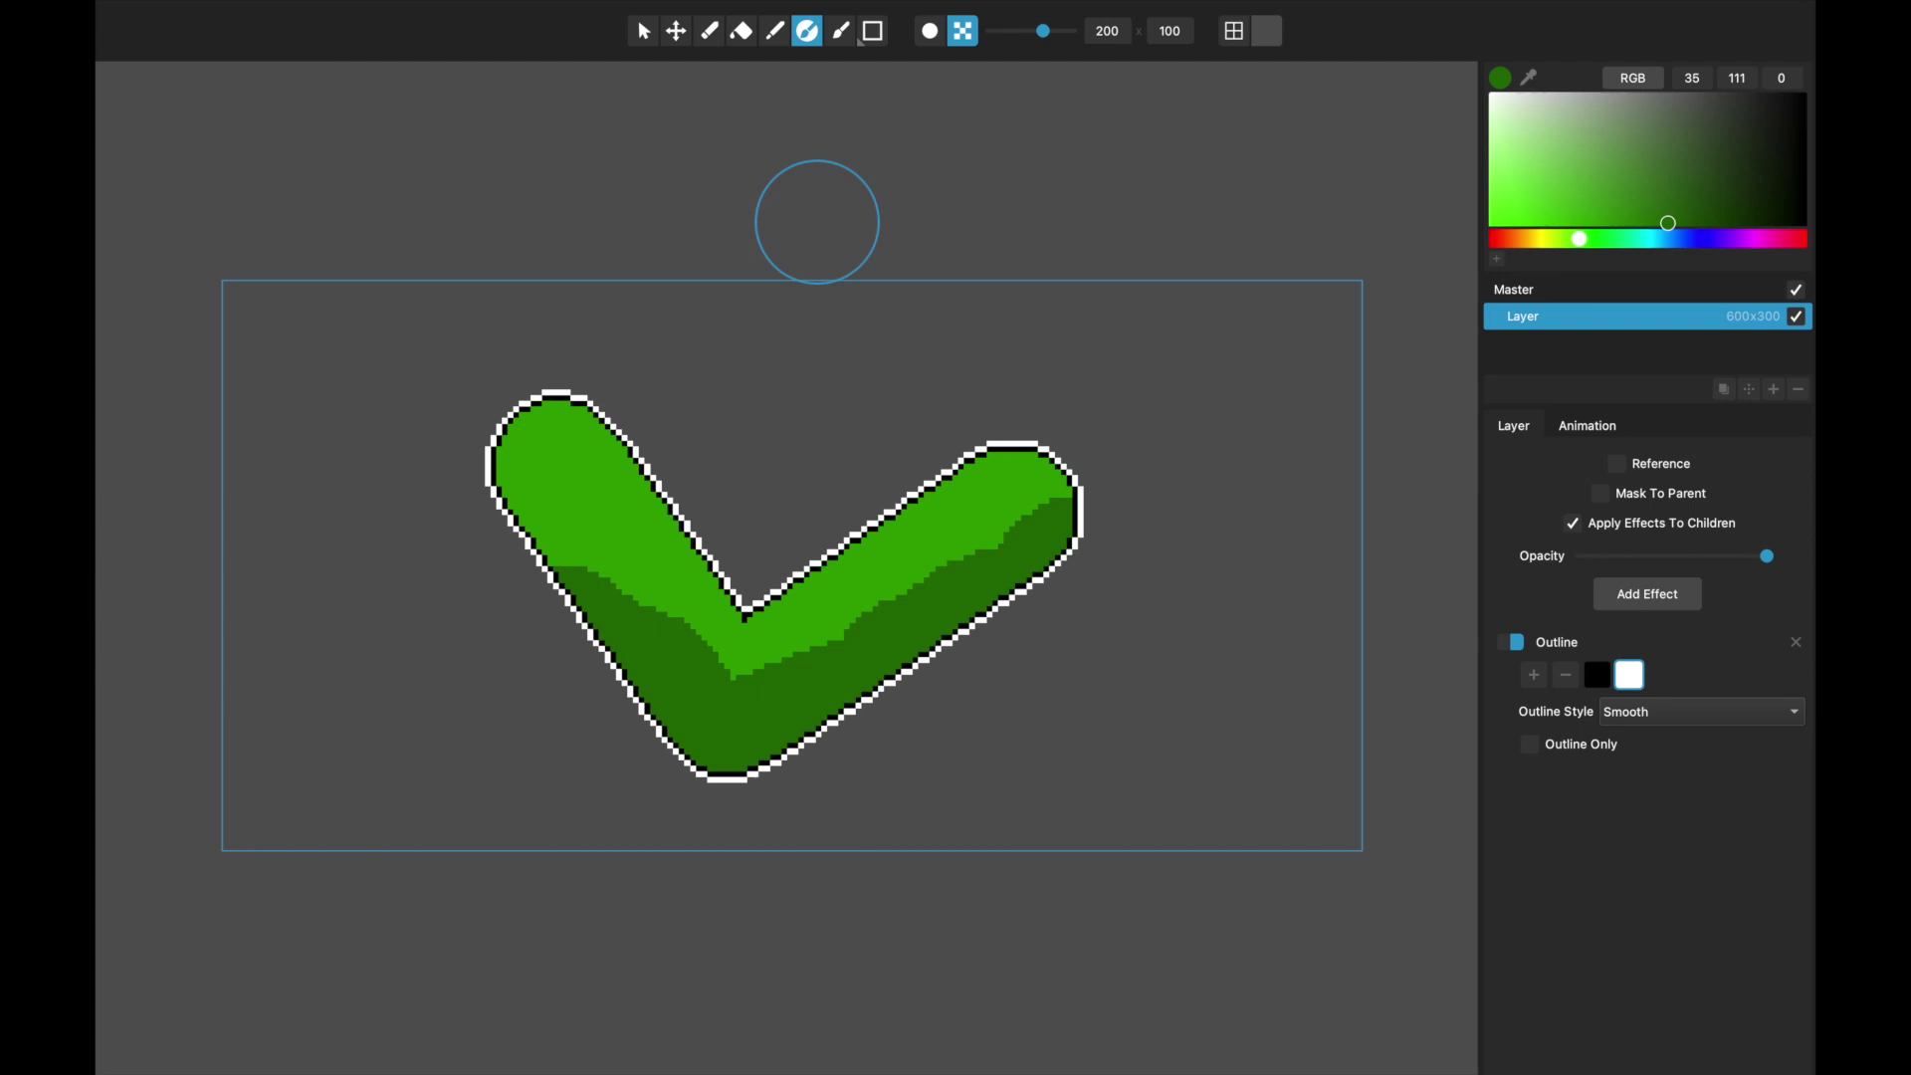
Step: Try the fill tool on the empty canvas around the check mark with bright green (82, 255, 0)
{"action": "left_click", "coordinate": [751, 40]}
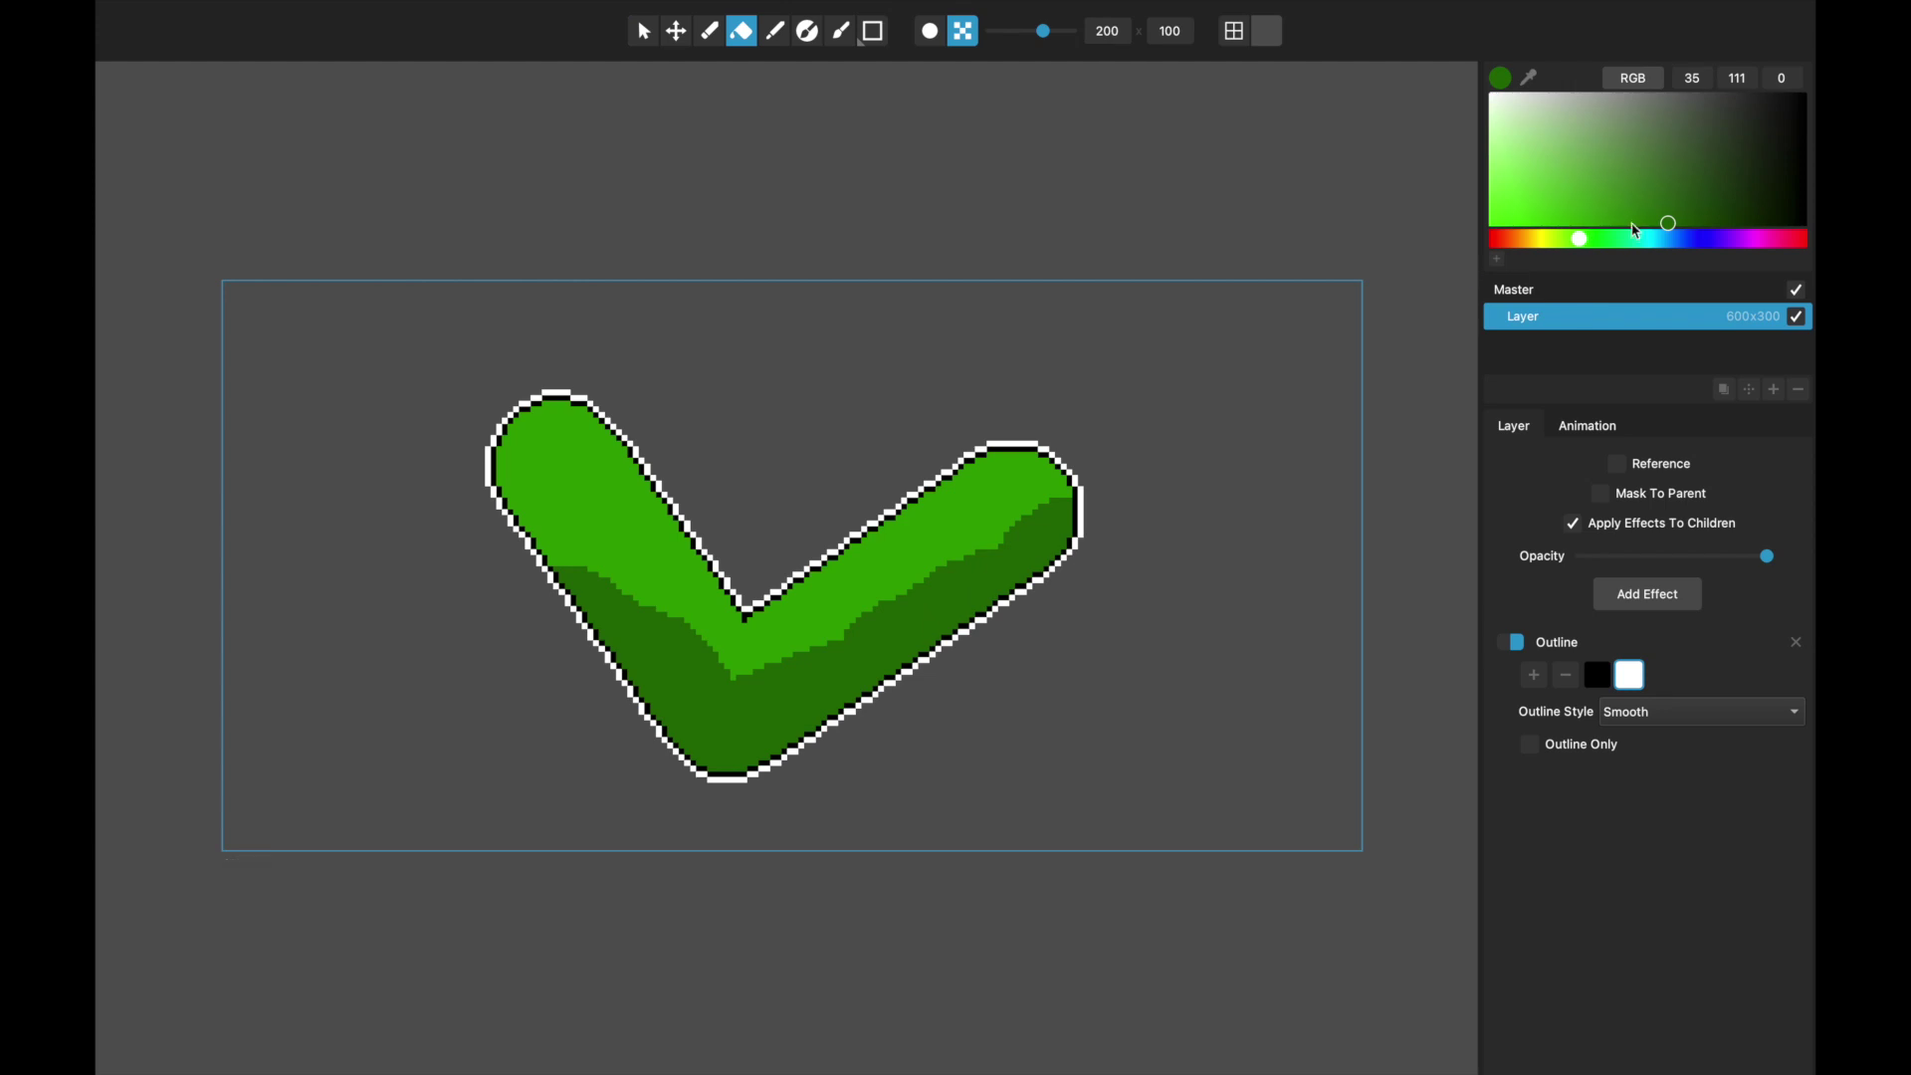
{"action": "left_click_drag", "start_coordinate": [1655, 223], "coordinate": [1491, 223]}
{"action": "left_click", "coordinate": [1098, 435]}
{"action": "left_click", "coordinate": [678, 33]}
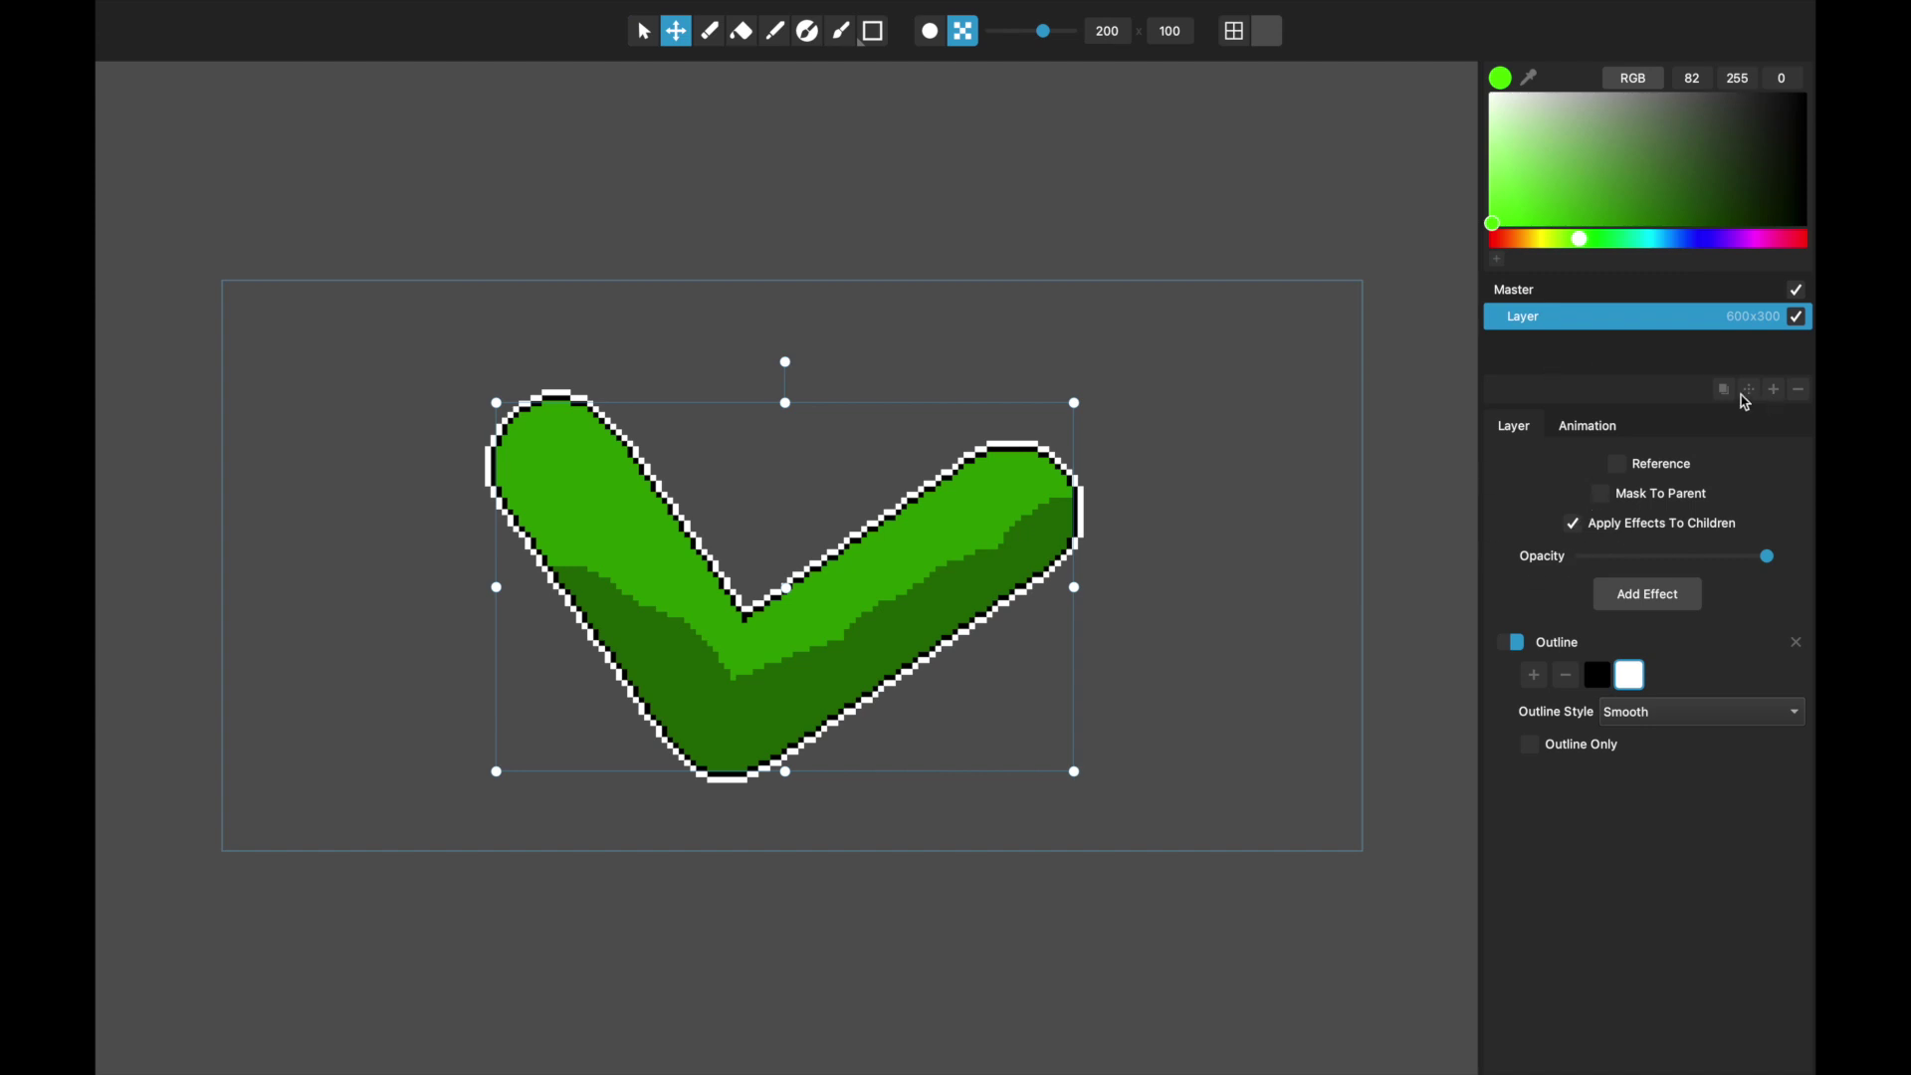
Step: Add a new layer, nest it under the check mark layer and mask it to its parent
{"action": "left_click", "coordinate": [1774, 389]}
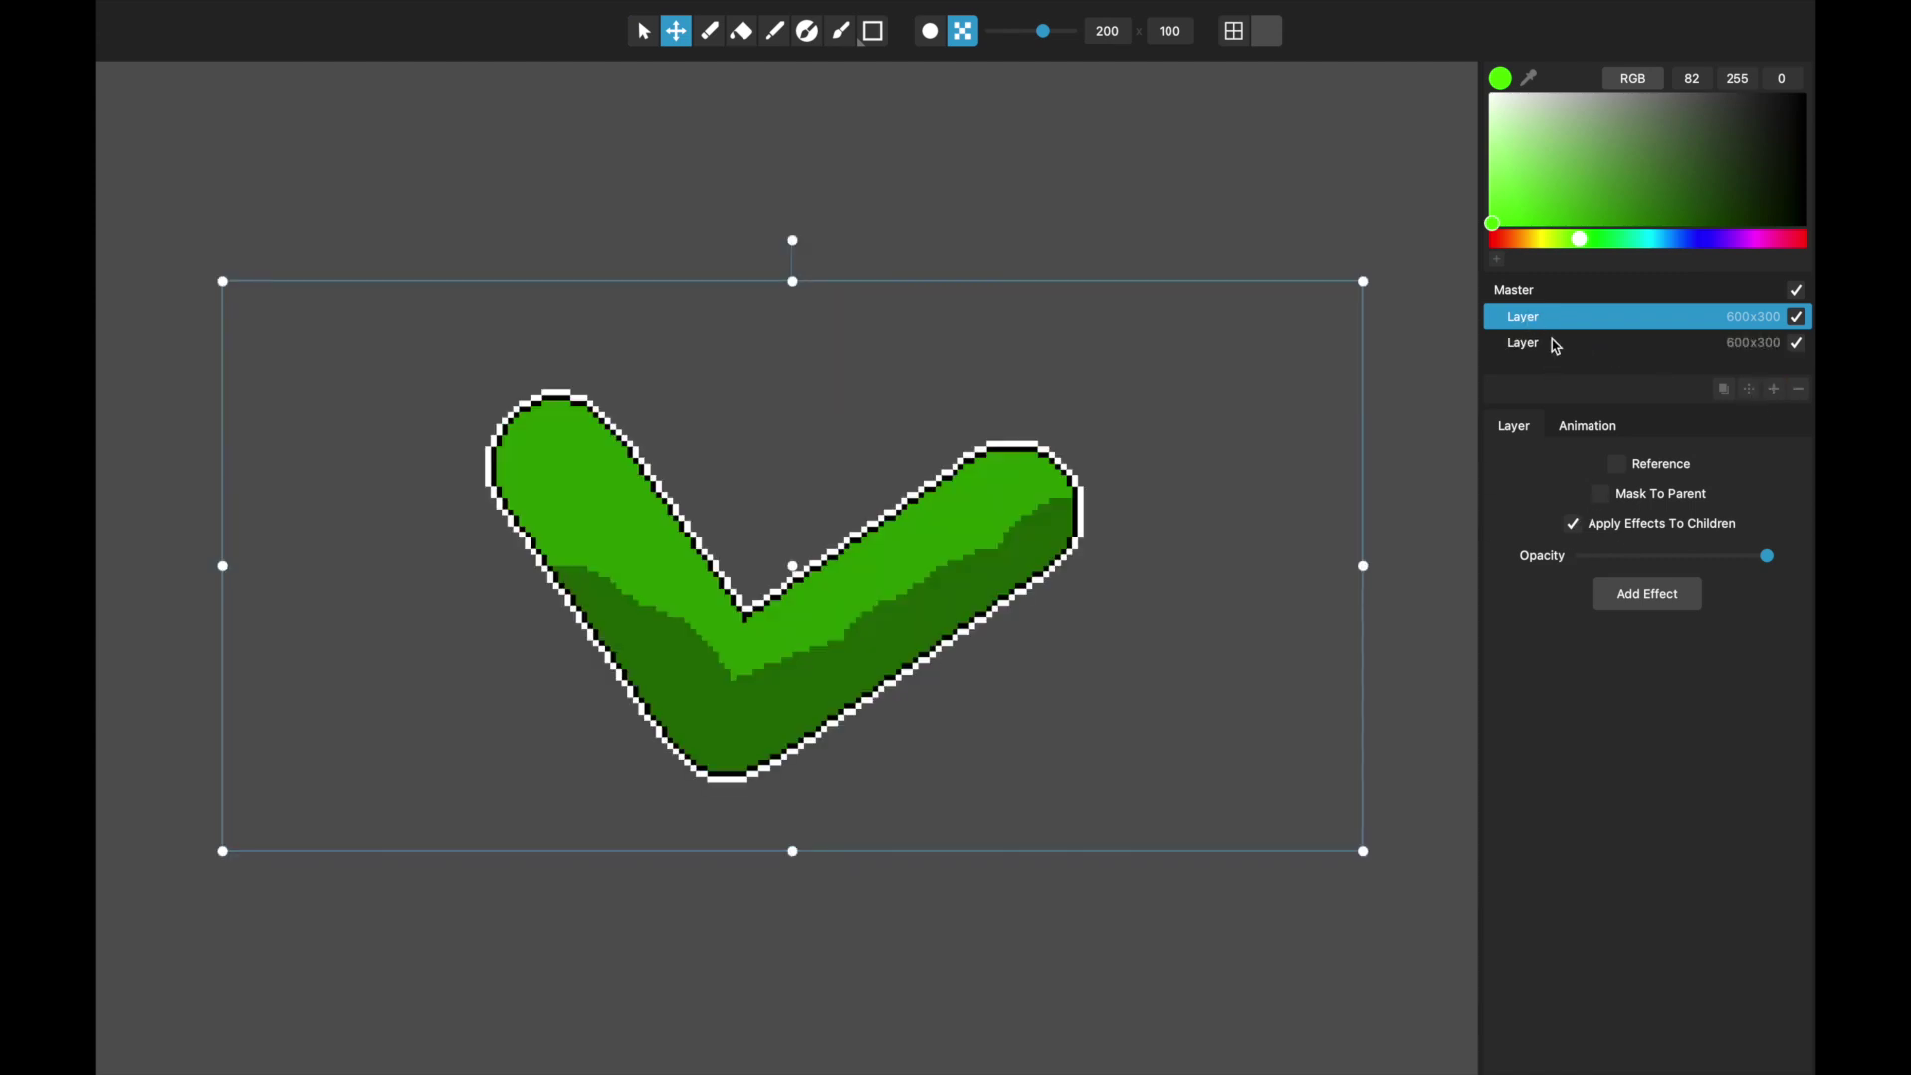
{"action": "left_click", "coordinate": [1559, 349]}
{"action": "left_click", "coordinate": [1613, 495]}
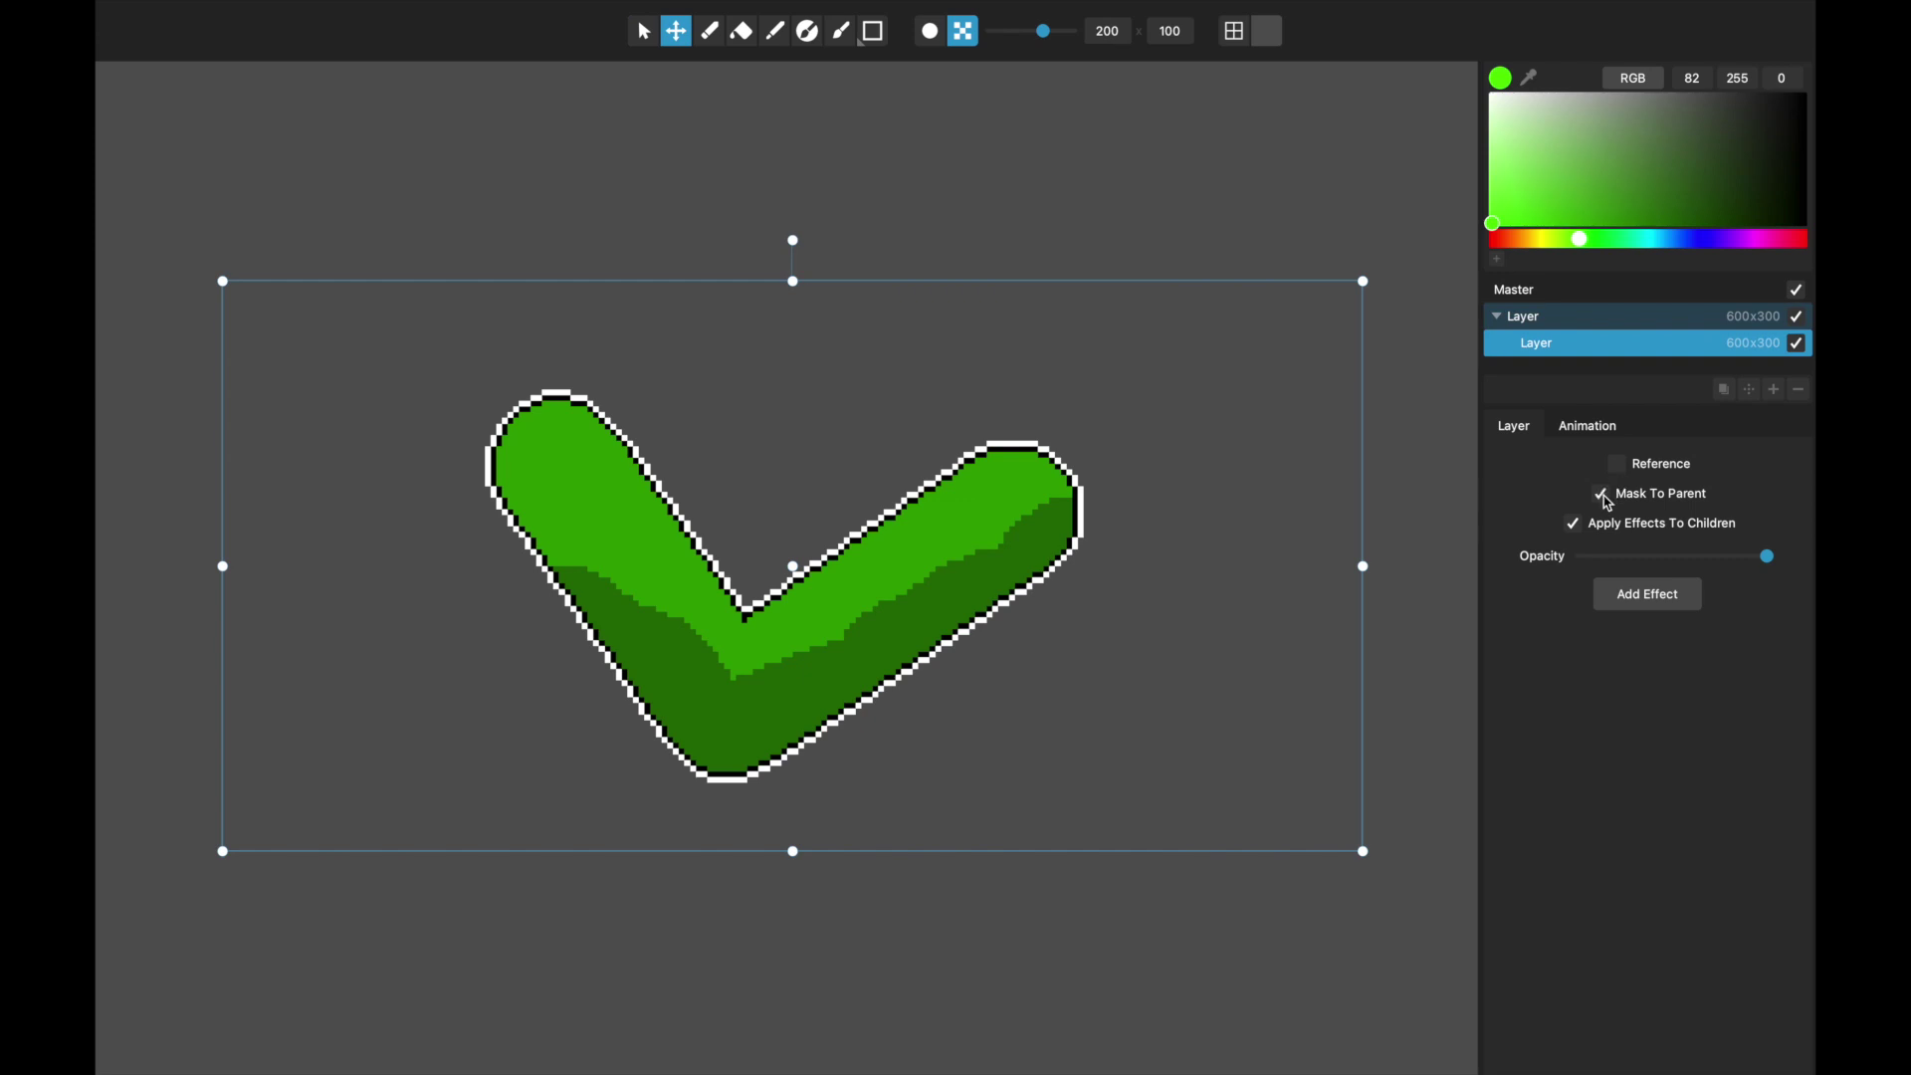
Step: Add a Dither effect to the nested layer and set its style to 63%
{"action": "left_click", "coordinate": [1650, 593]}
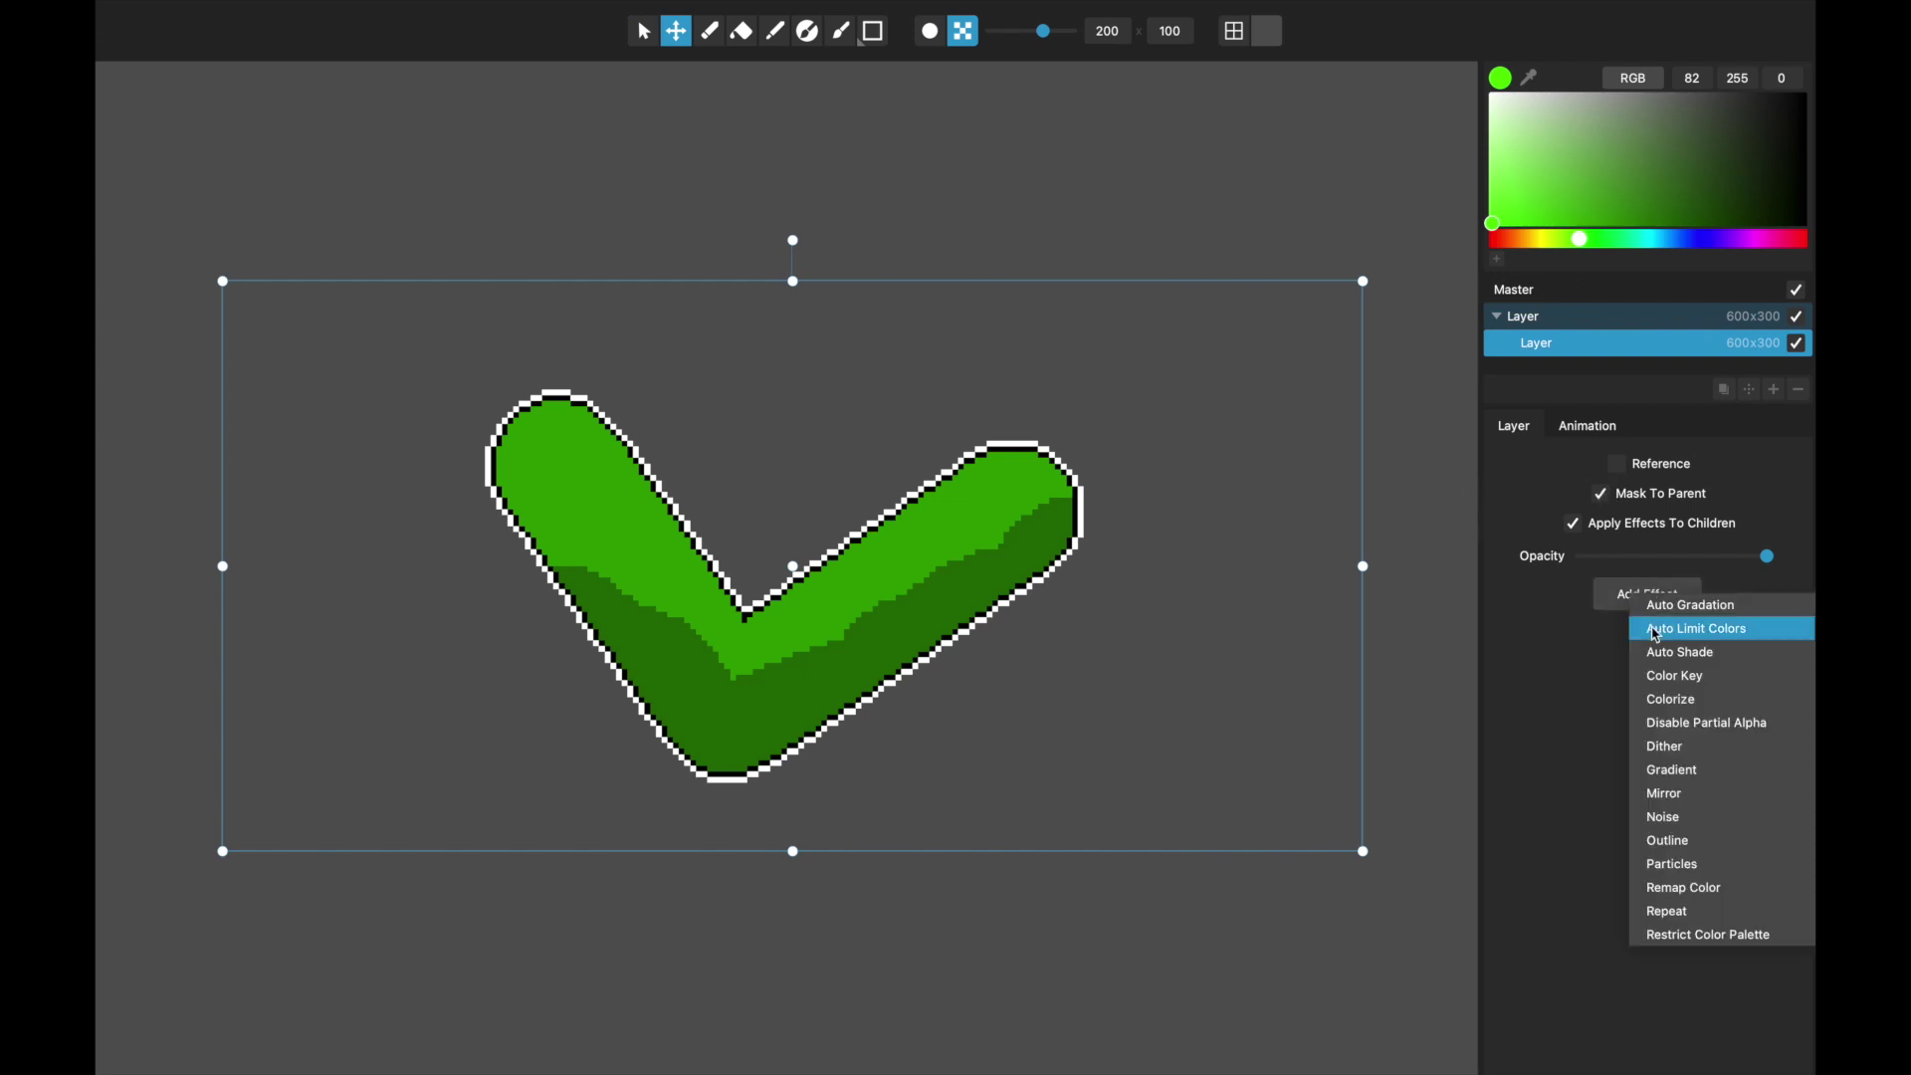
{"action": "left_click", "coordinate": [1637, 747]}
{"action": "left_click", "coordinate": [1647, 713]}
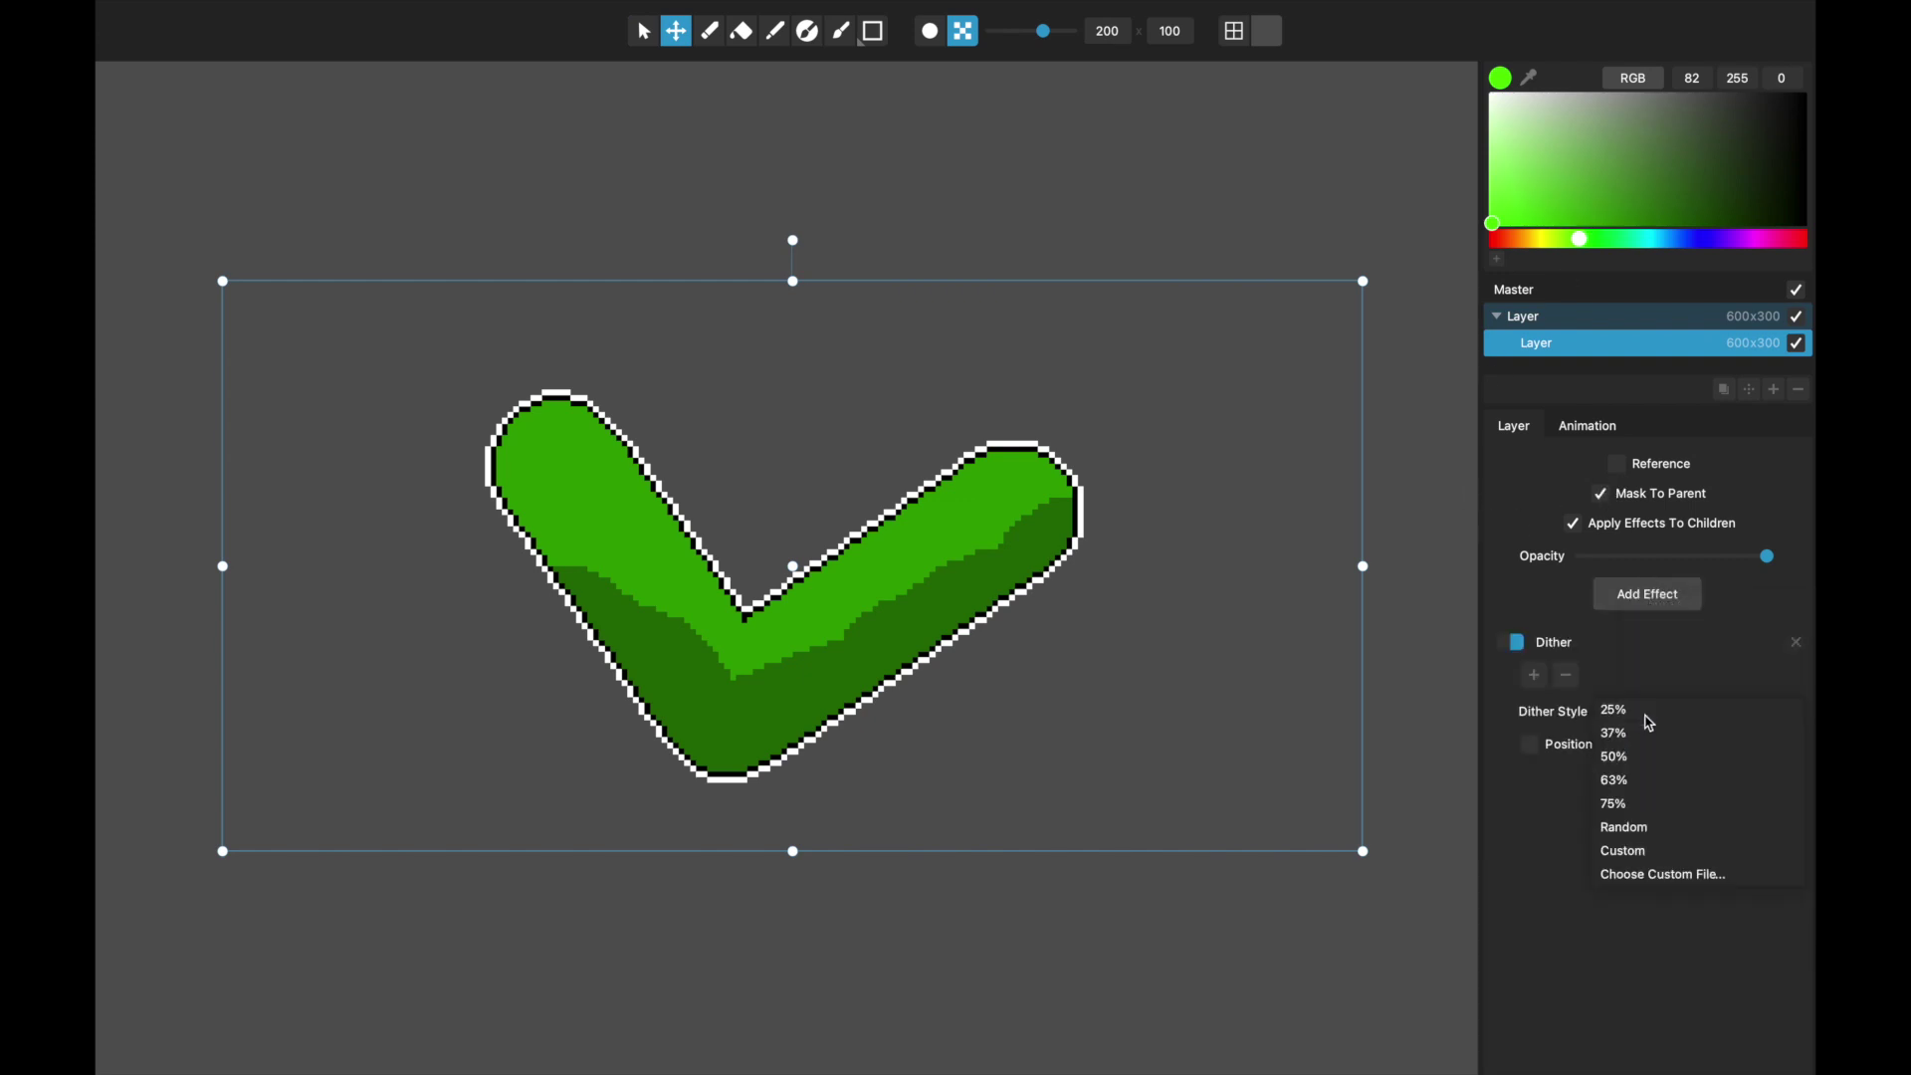
{"action": "left_click", "coordinate": [1633, 781]}
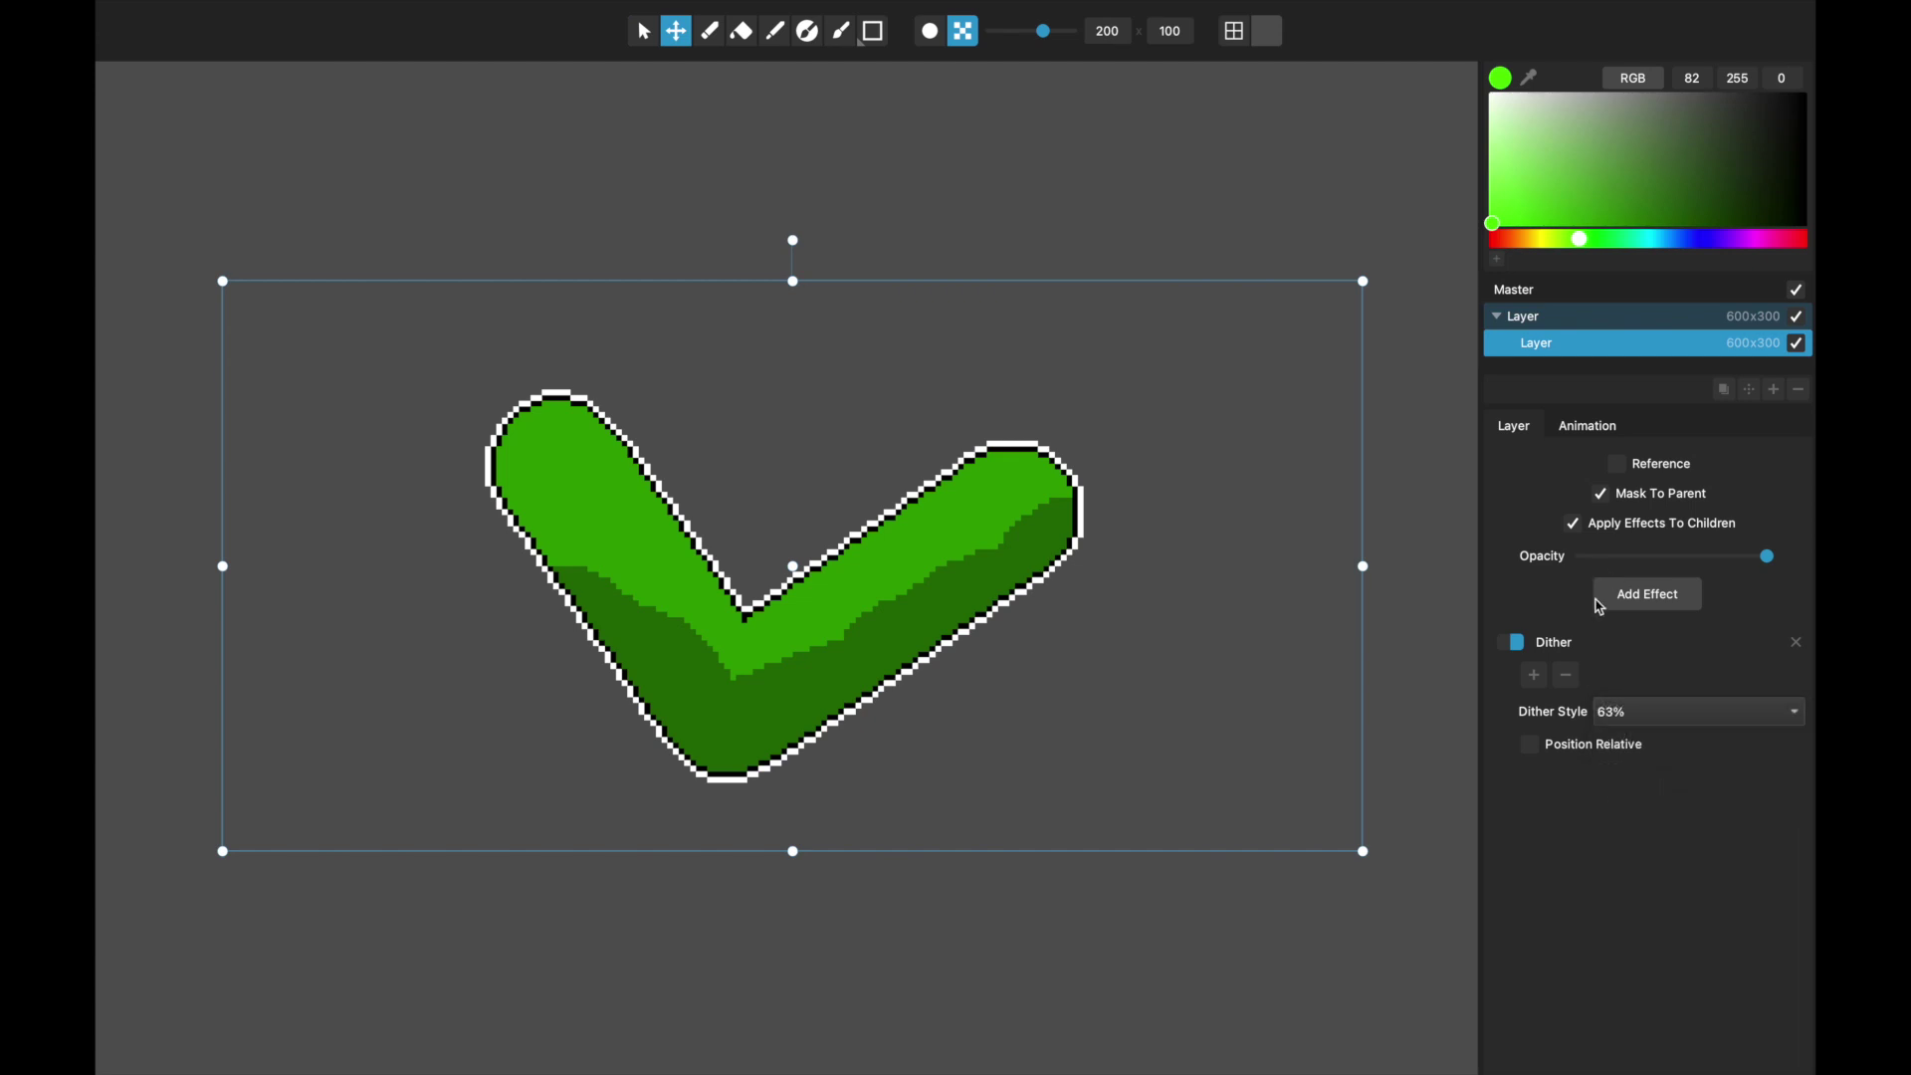
Step: Choose black (0, 0, 0) as the paint colour and lower the nested layer's opacity to well below half
{"action": "left_click_drag", "start_coordinate": [1792, 214], "coordinate": [1815, 231]}
{"action": "left_click_drag", "start_coordinate": [1668, 556], "coordinate": [1632, 555]}
Step: Try the black dither on the check mark with the brush and with a full fill, and undo it
{"action": "left_click", "coordinate": [841, 33]}
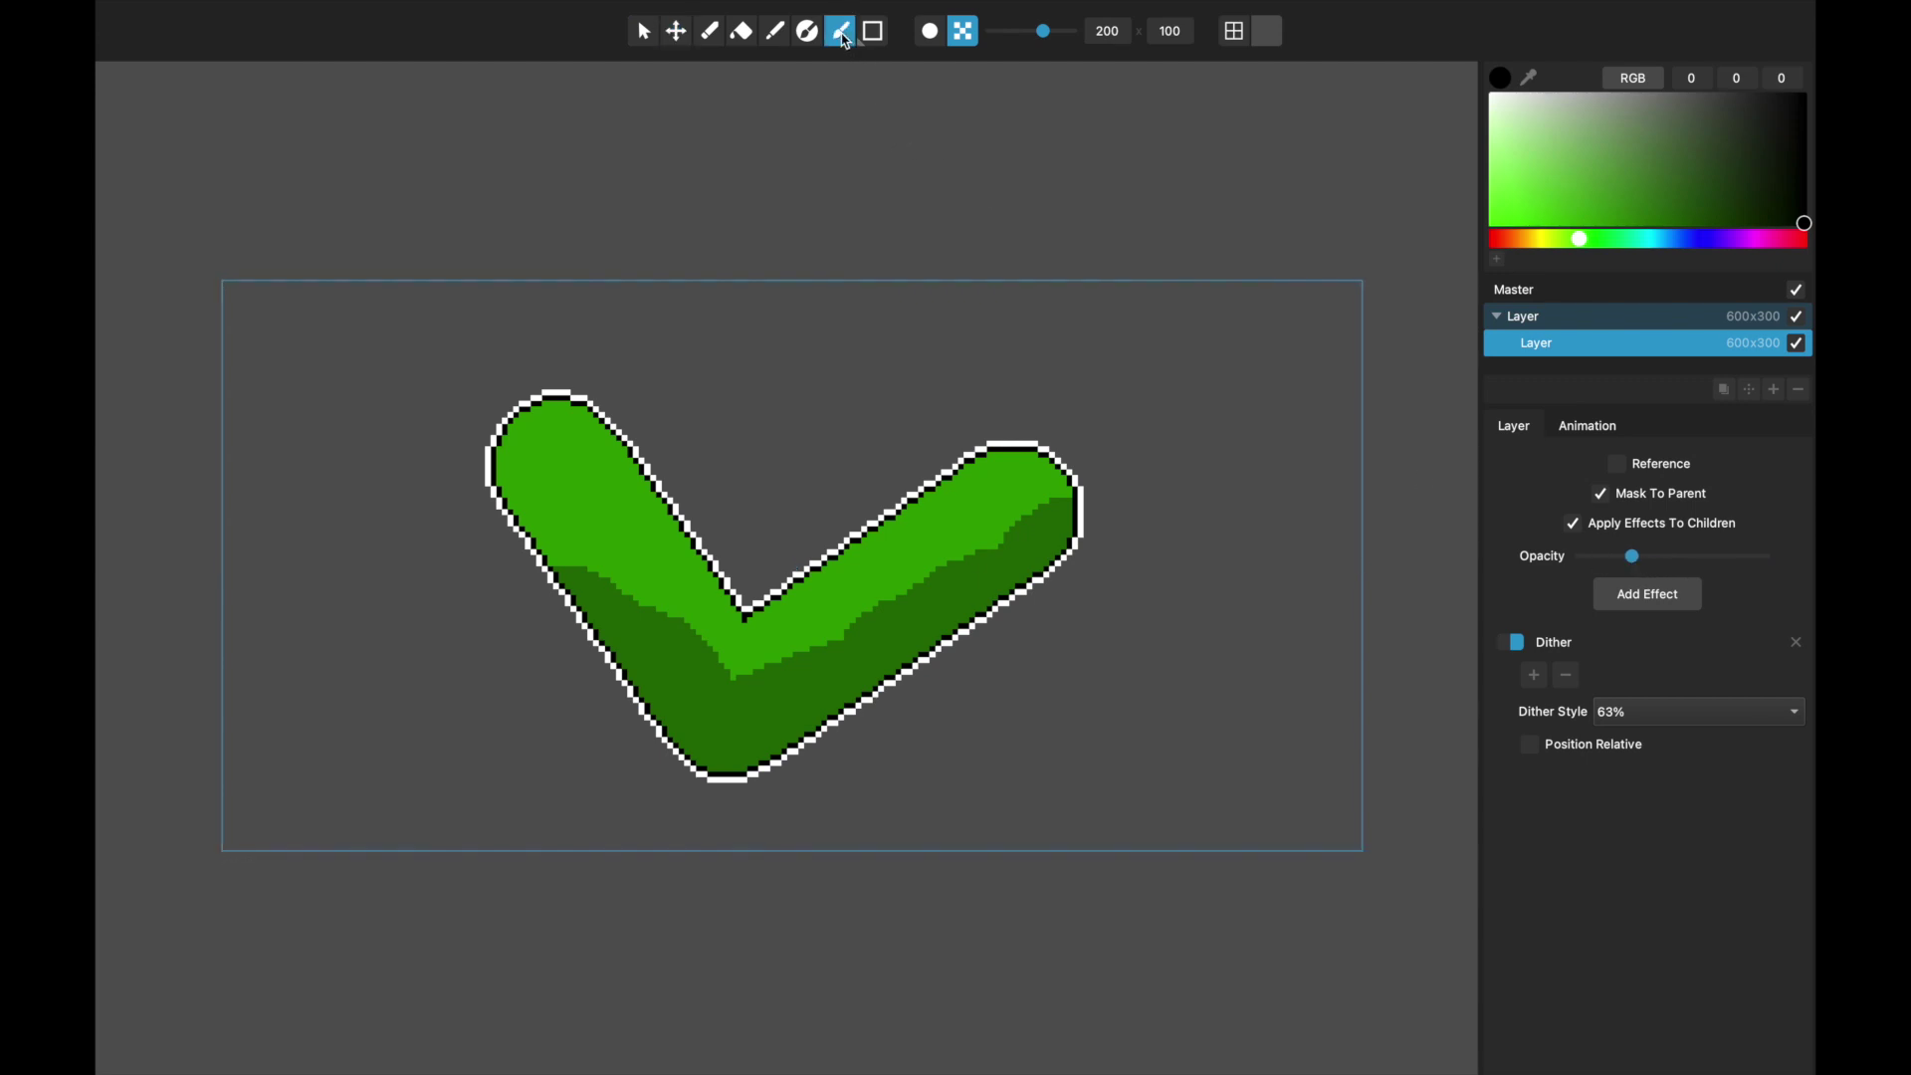
{"action": "left_click", "coordinate": [1028, 574]}
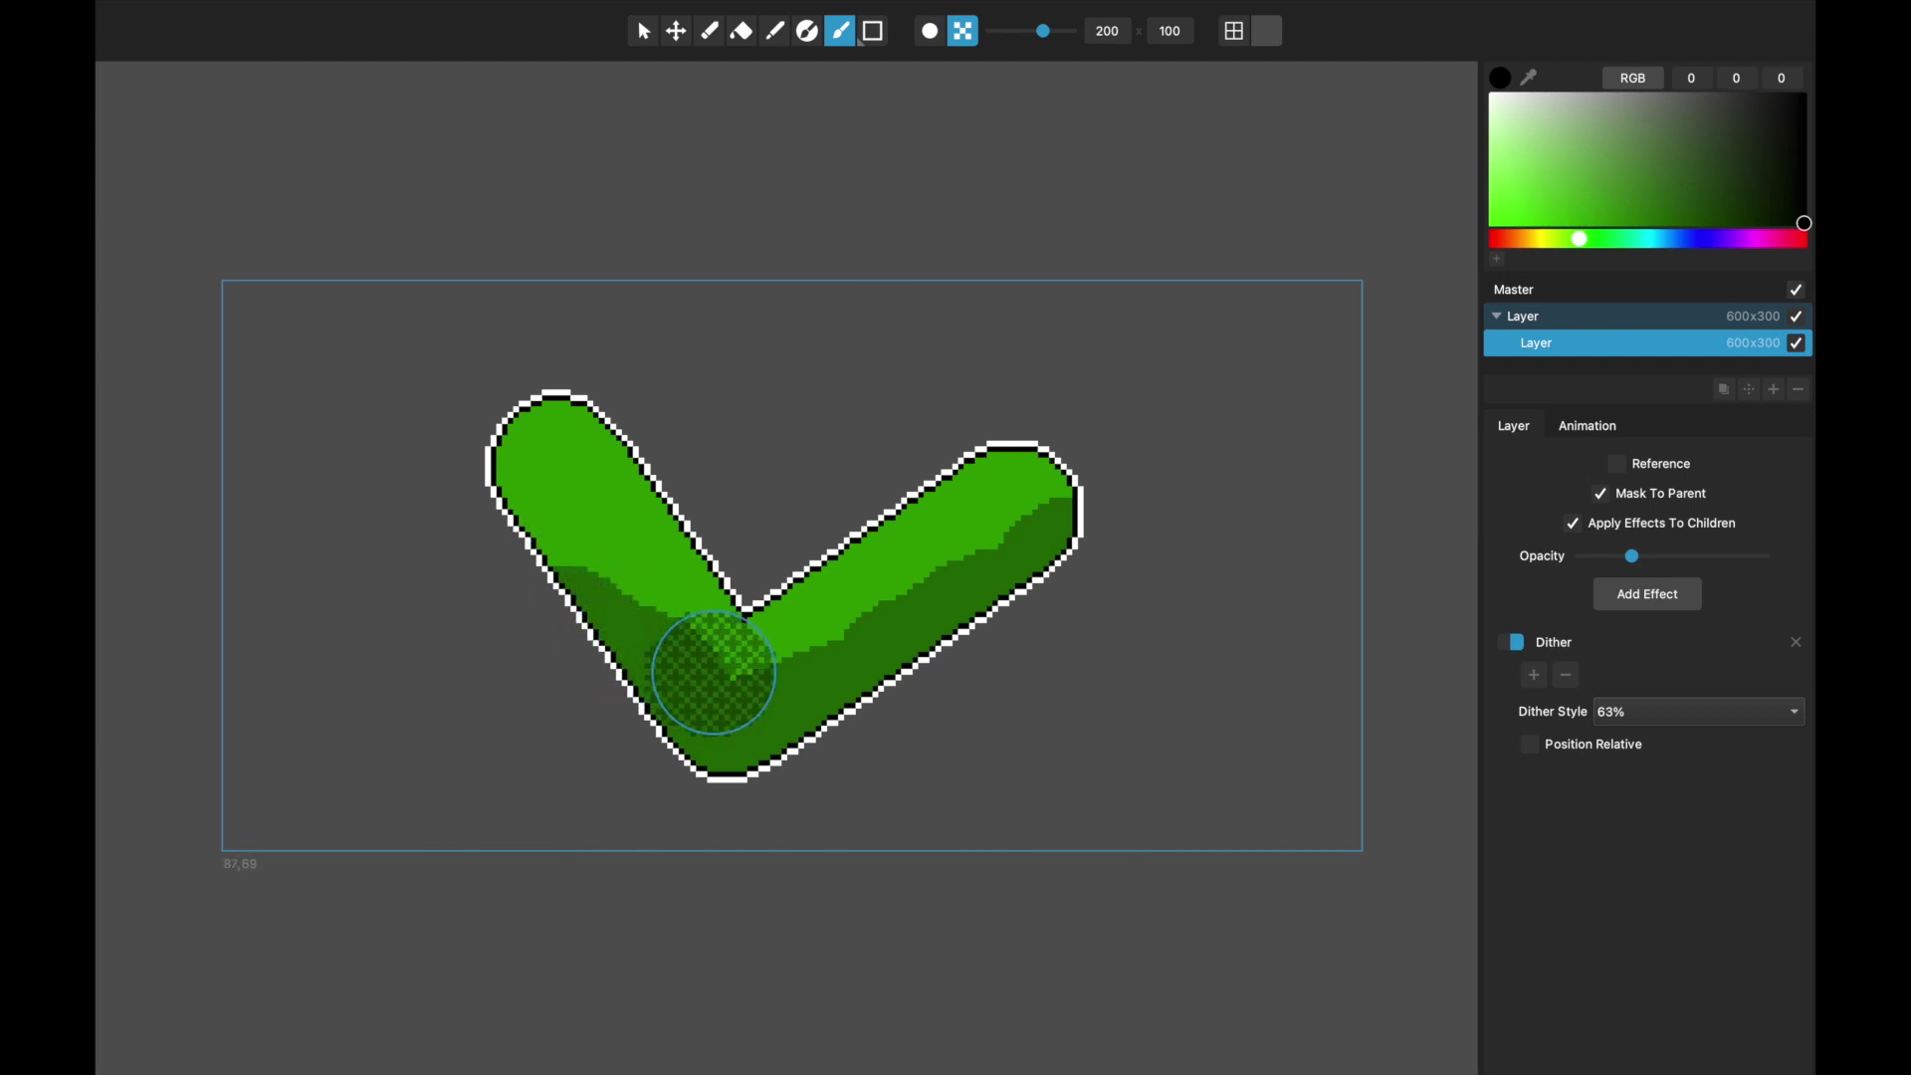
{"action": "left_click", "coordinate": [741, 30]}
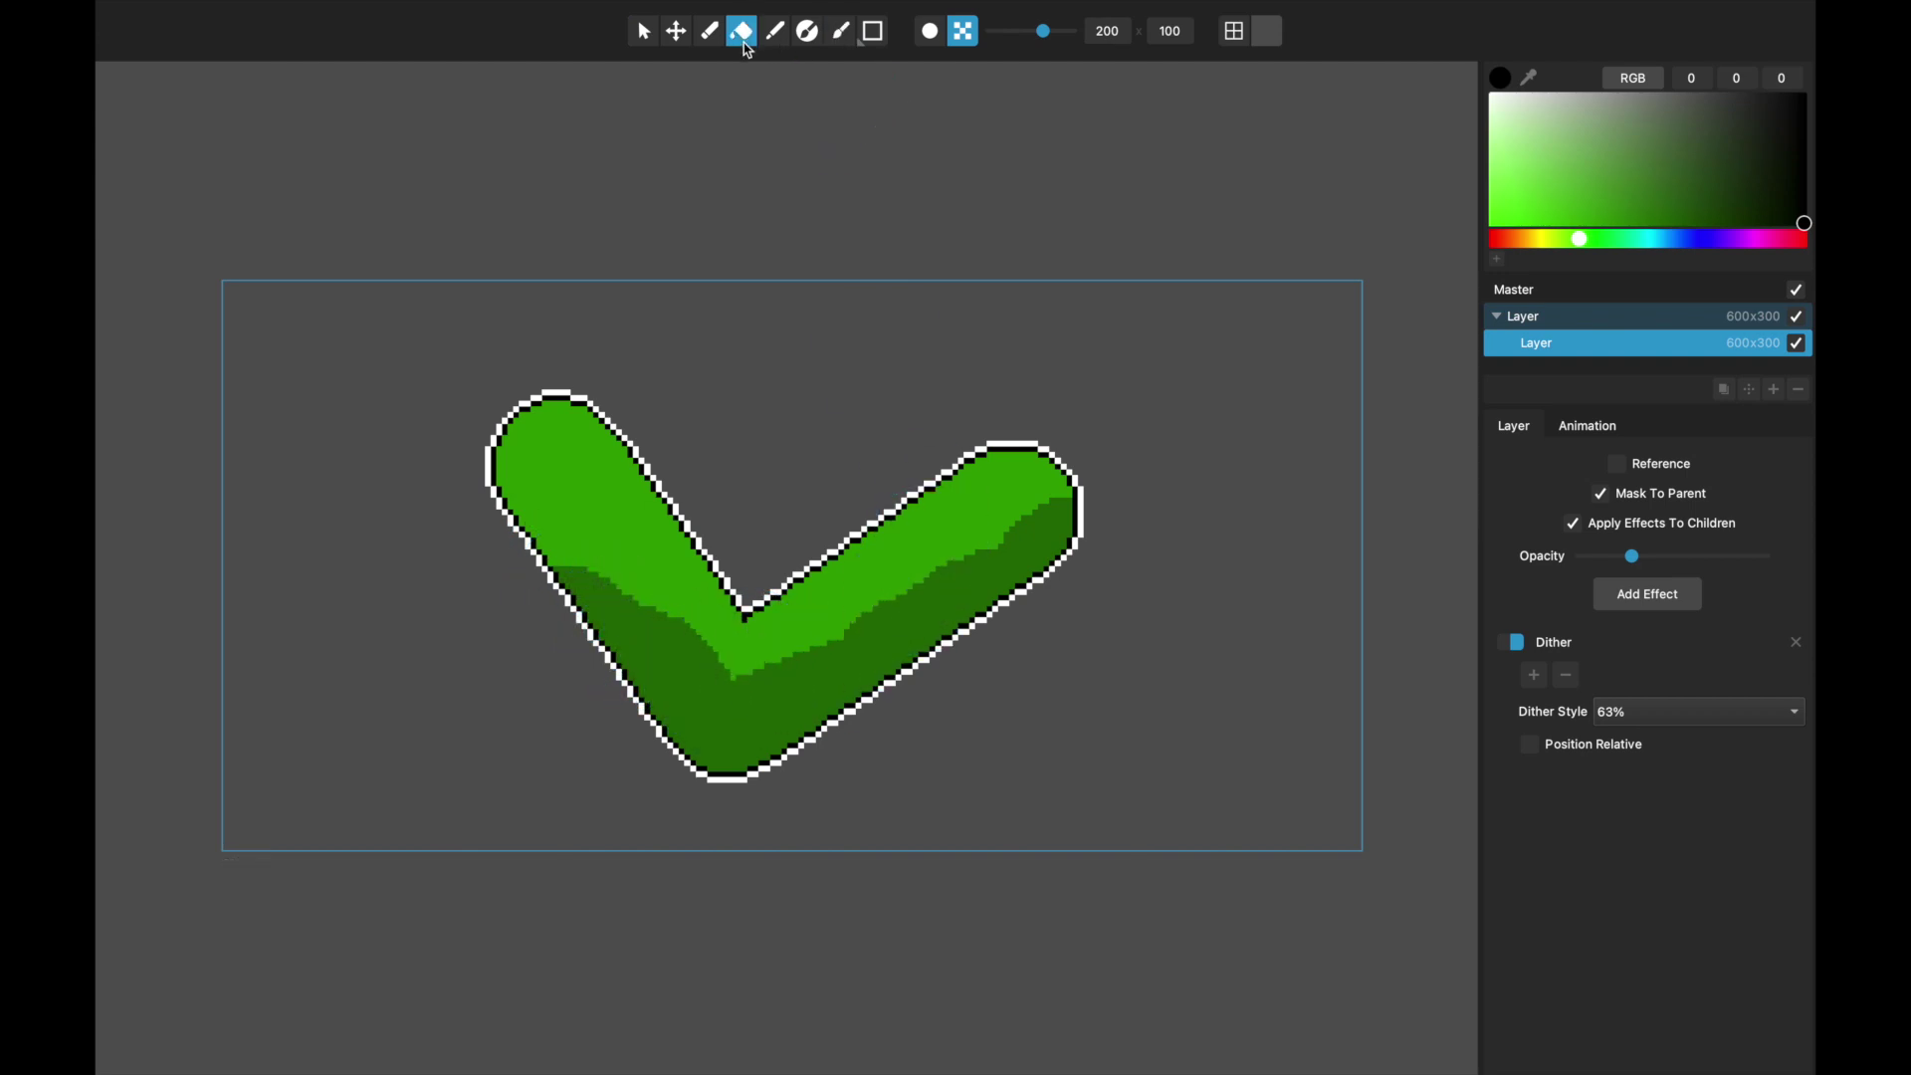
{"action": "left_click", "coordinate": [653, 287]}
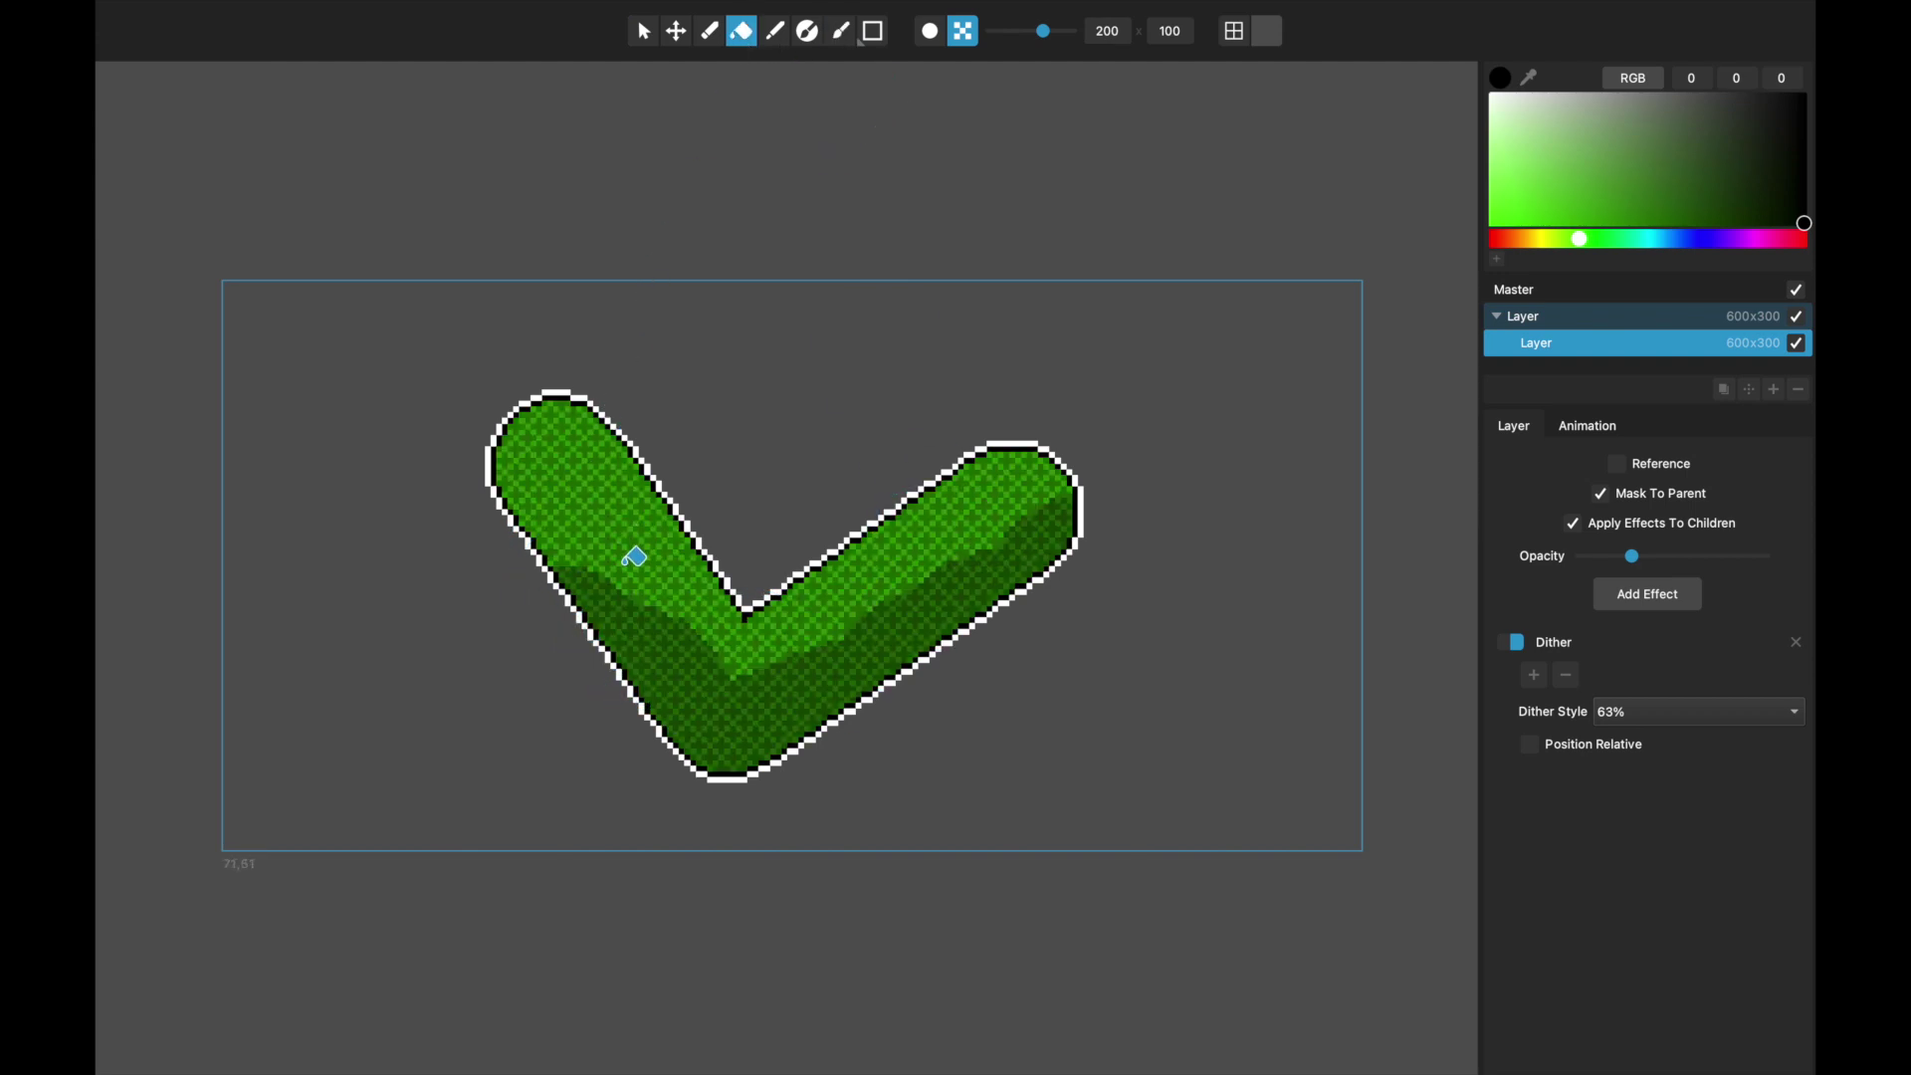
{"action": "key", "text": "ctrl+z"}
Step: Try painting a black blob above the check mark's long arm on the parent layer
{"action": "left_click", "coordinate": [647, 36]}
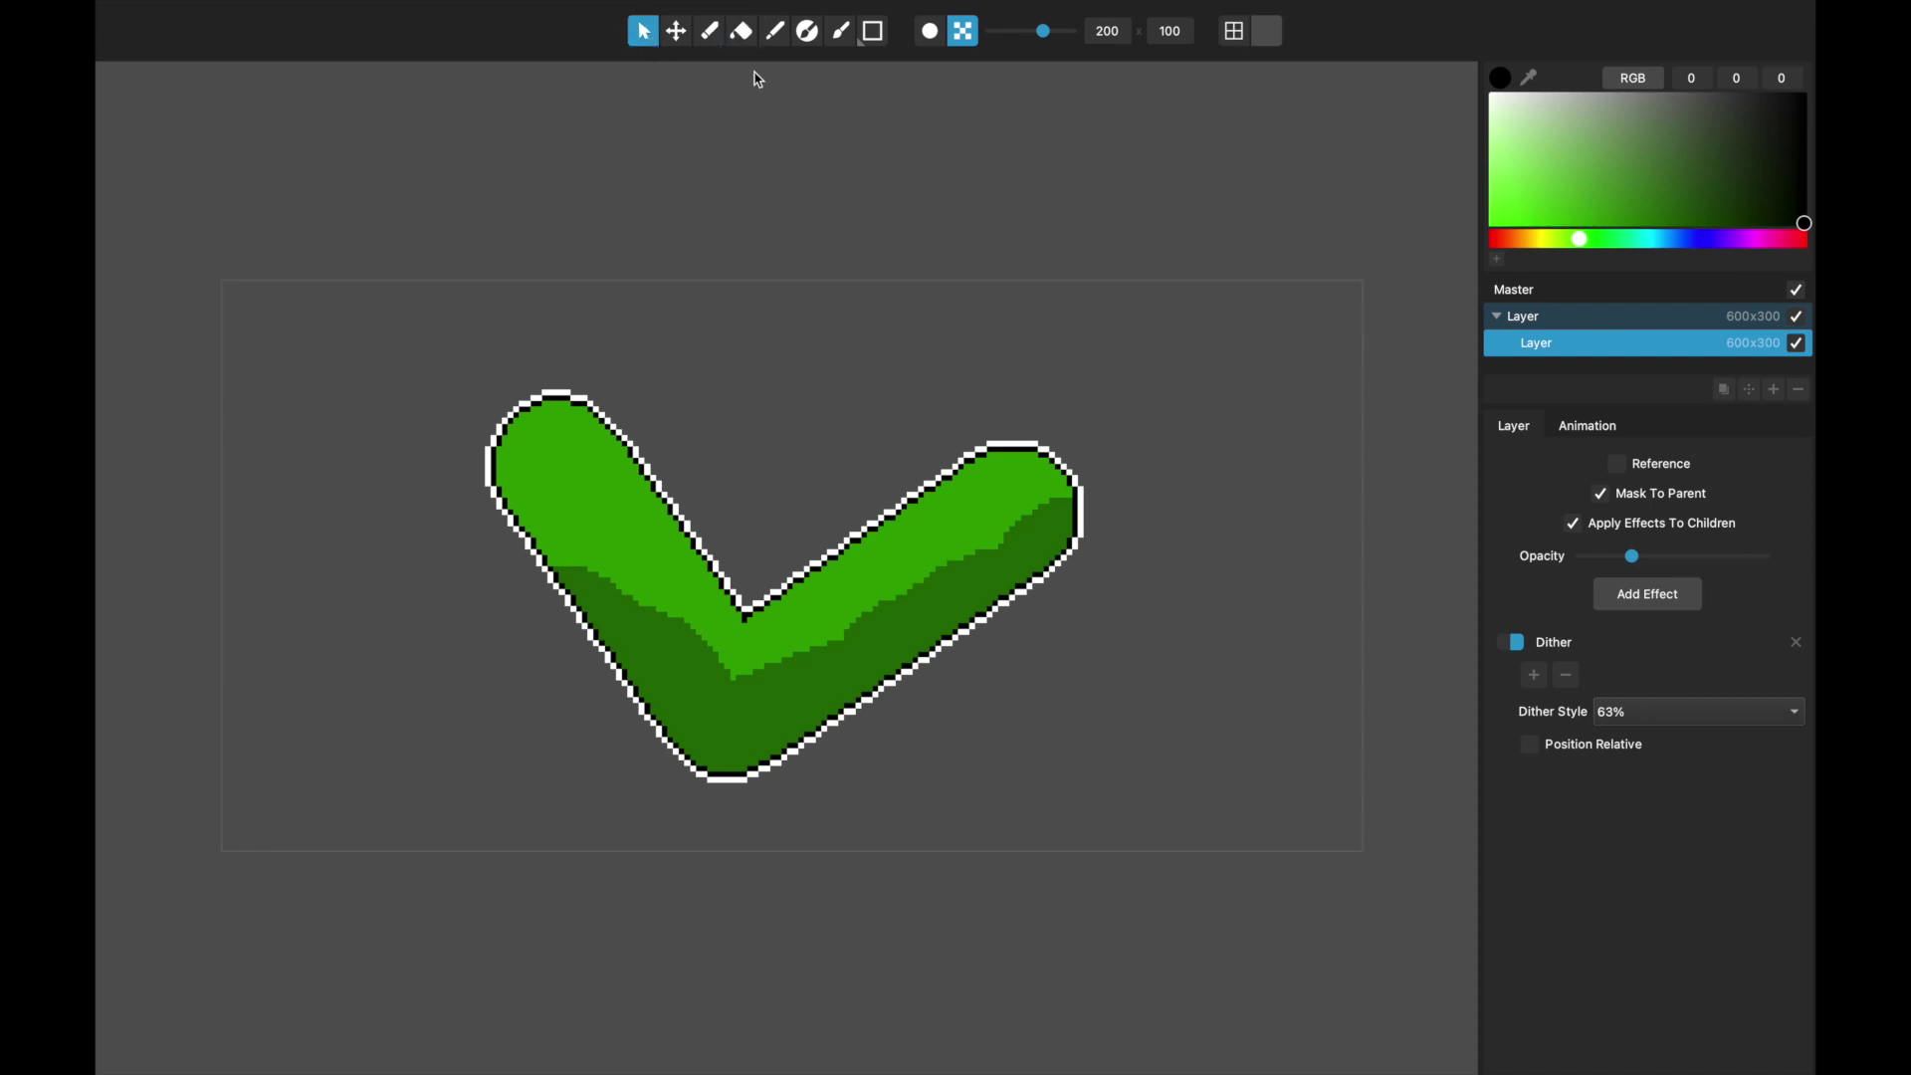
{"action": "left_click", "coordinate": [776, 34]}
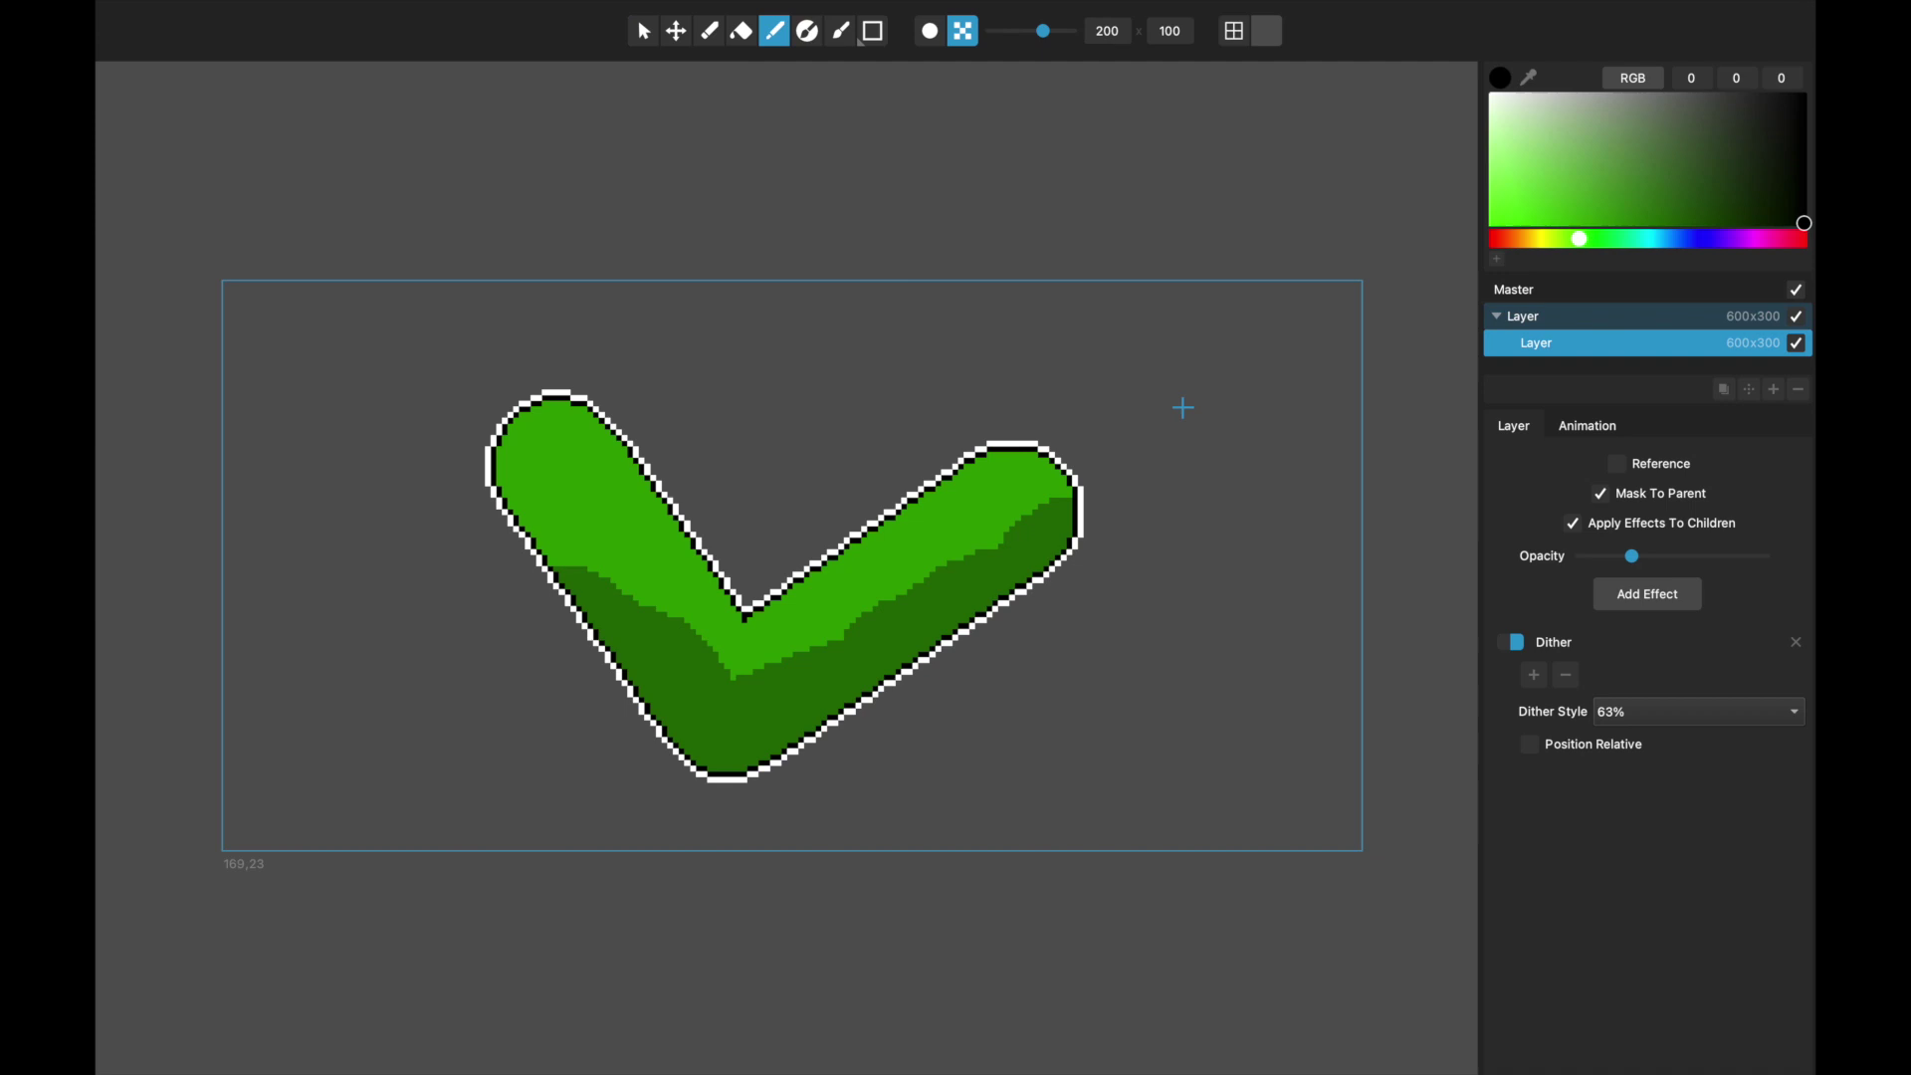
{"action": "left_click", "coordinate": [1647, 323]}
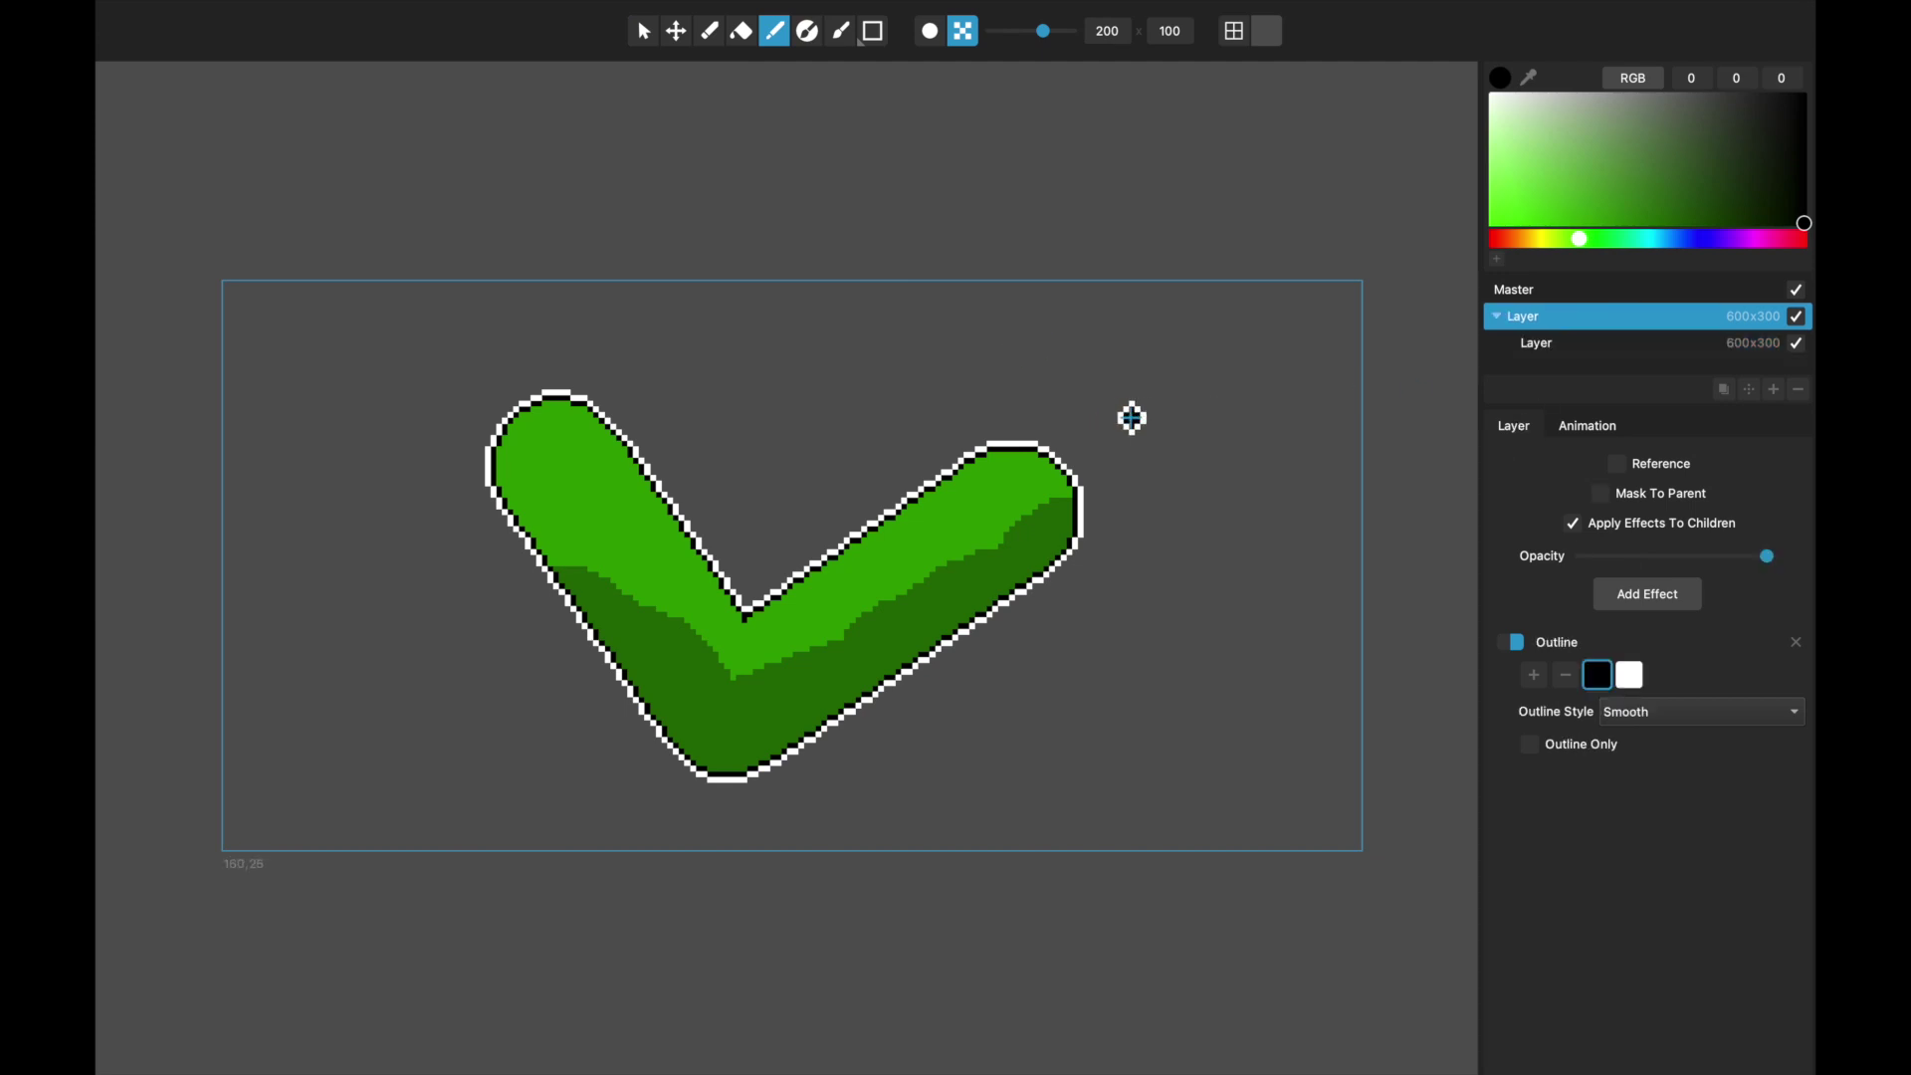
{"action": "left_click", "coordinate": [841, 31]}
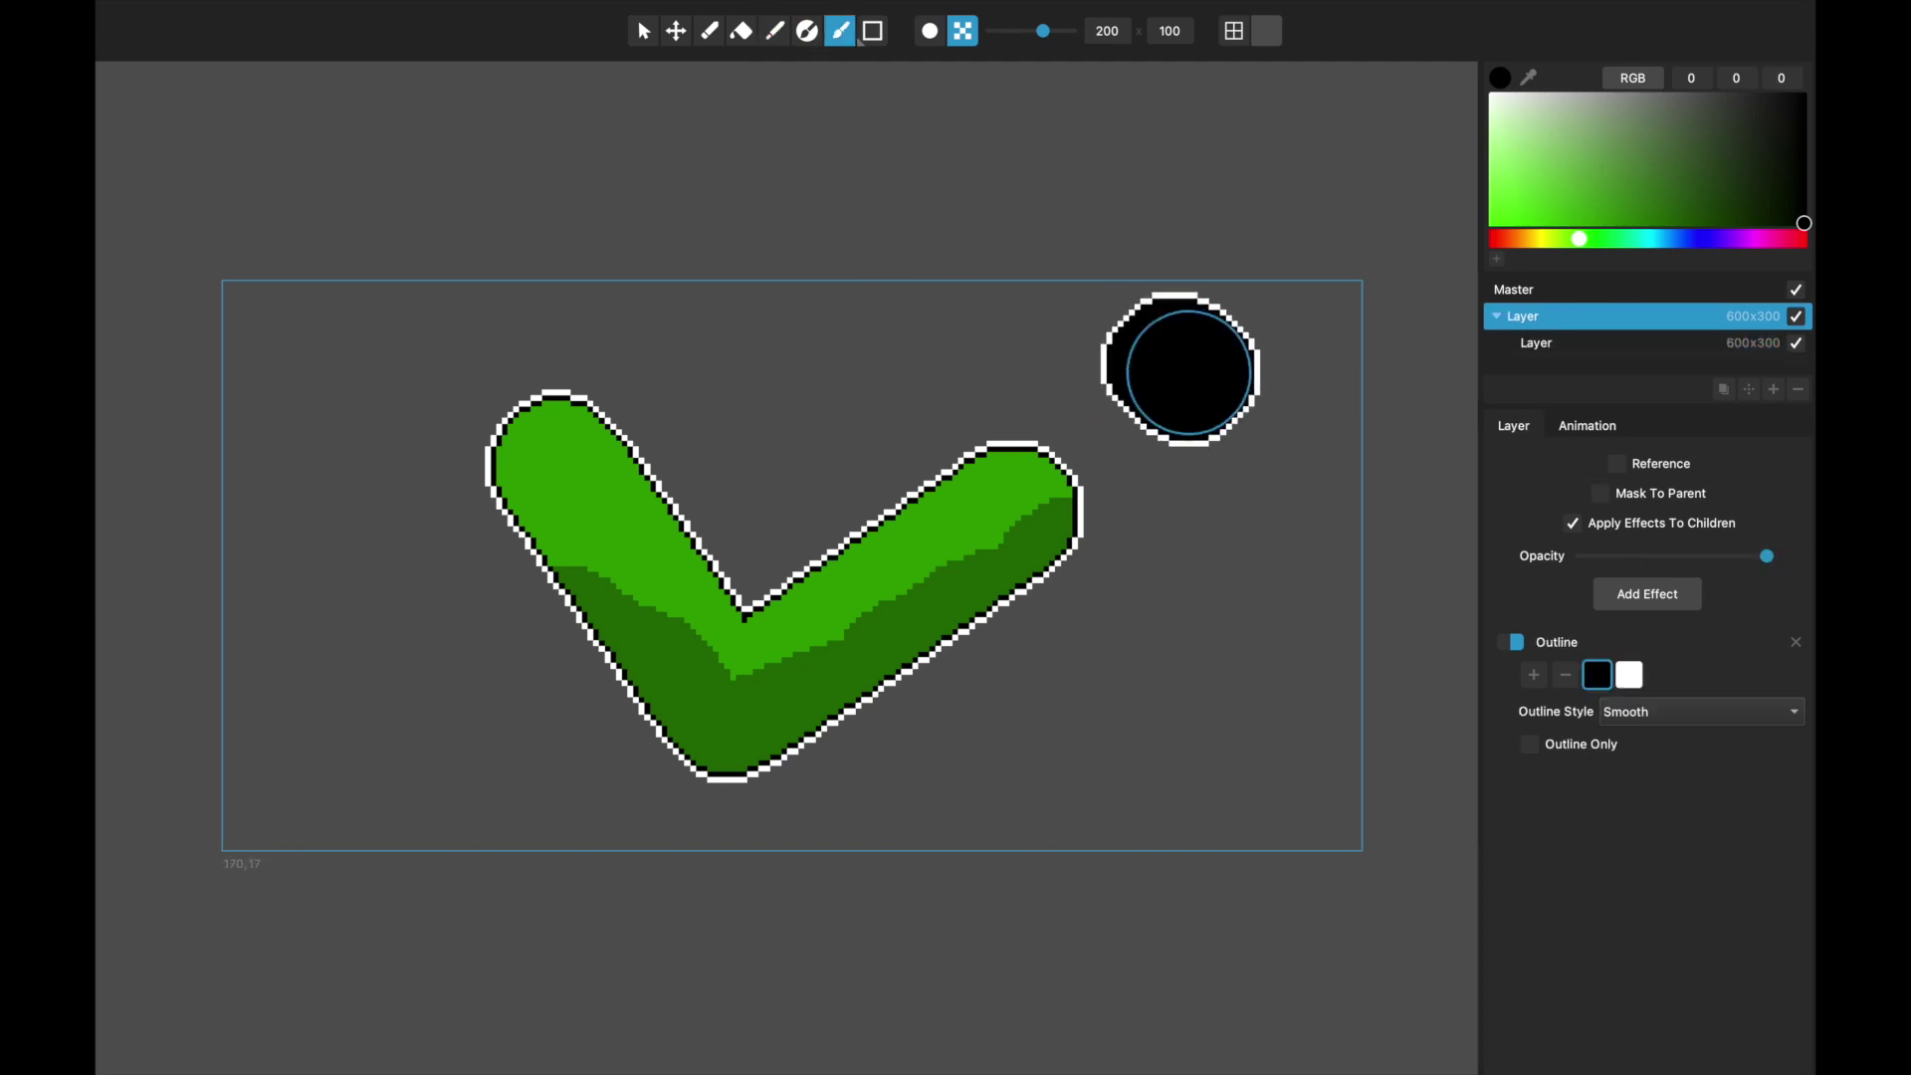
{"action": "left_click", "coordinate": [1230, 434]}
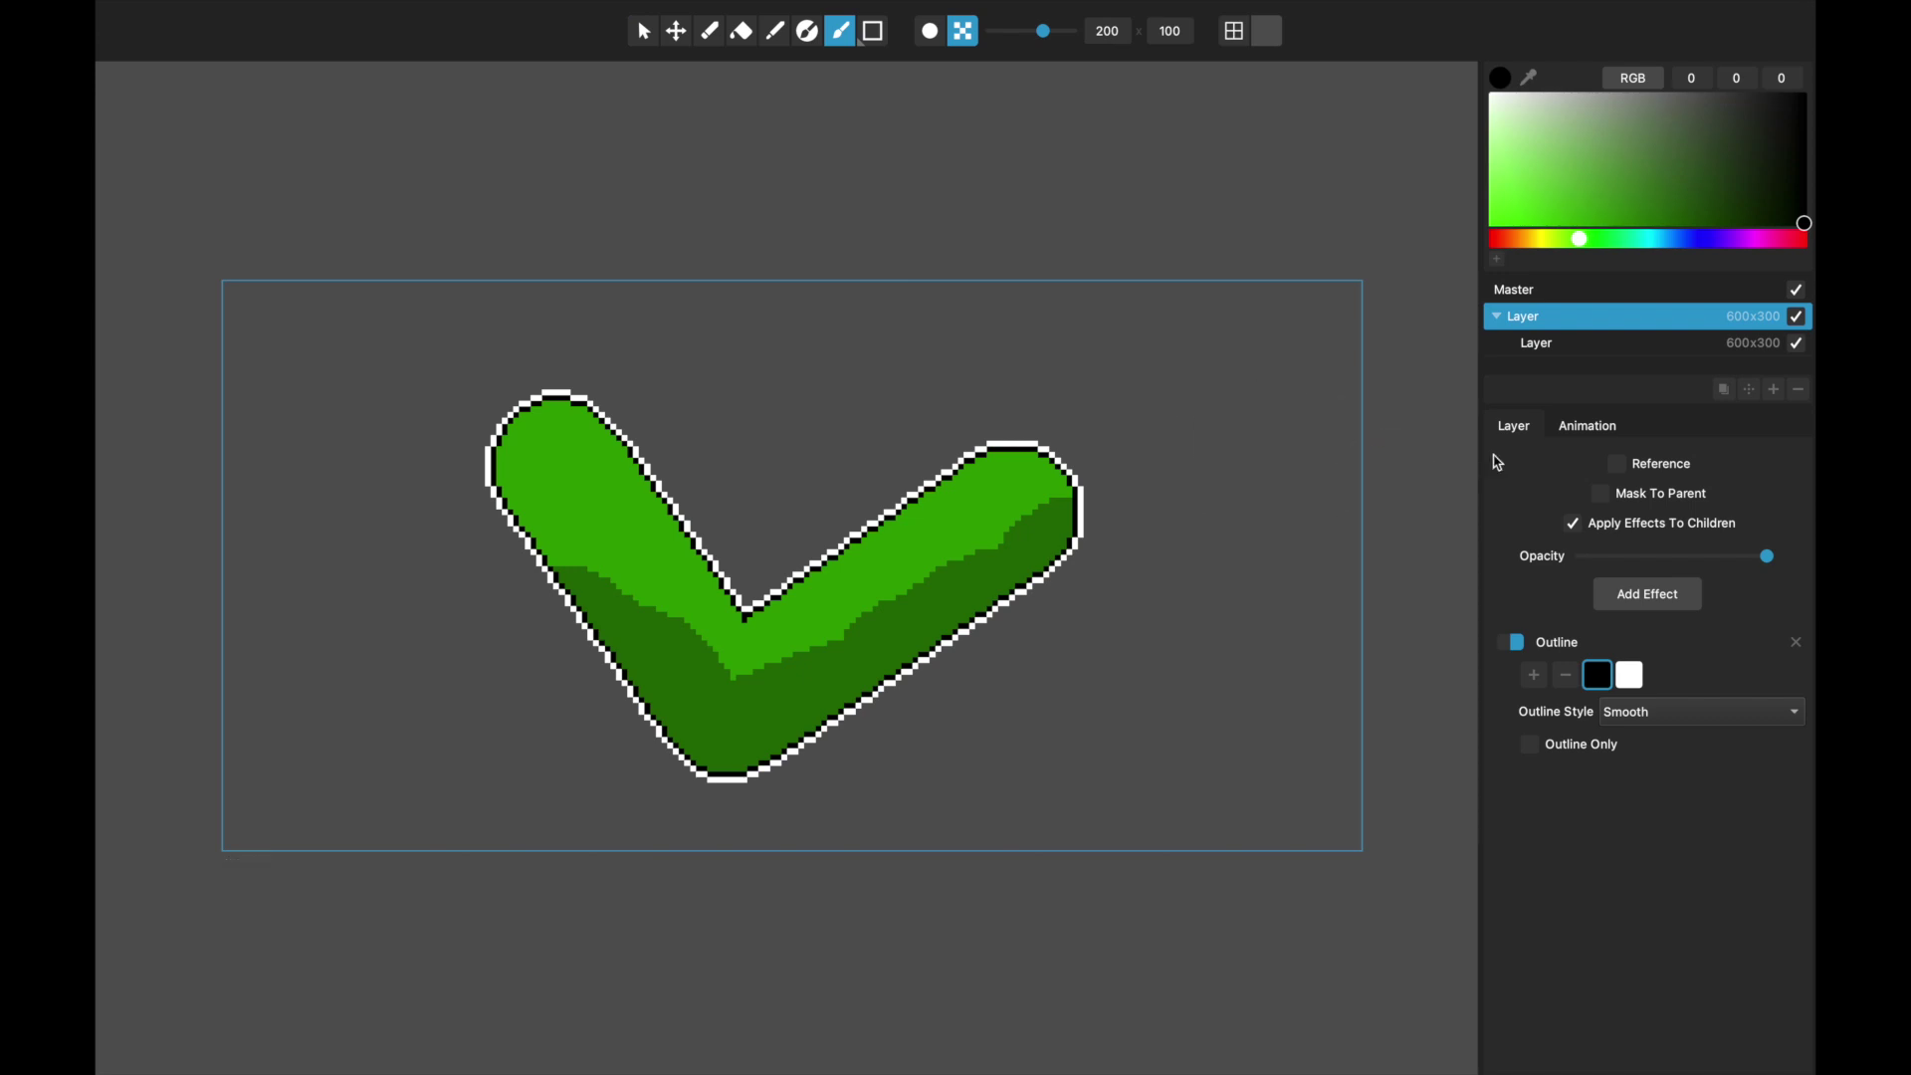
Step: Select the parent layer and set the paint colour to bright green (82, 255, 0)
{"action": "left_click", "coordinate": [1573, 345]}
{"action": "left_click", "coordinate": [1561, 325]}
{"action": "mouse_move", "coordinate": [1561, 227]}
{"action": "left_mouse_down"}
{"action": "mouse_move", "coordinate": [1538, 205]}
{"action": "mouse_move", "coordinate": [1491, 223]}
{"action": "left_mouse_up"}
{"action": "left_click", "coordinate": [645, 33]}
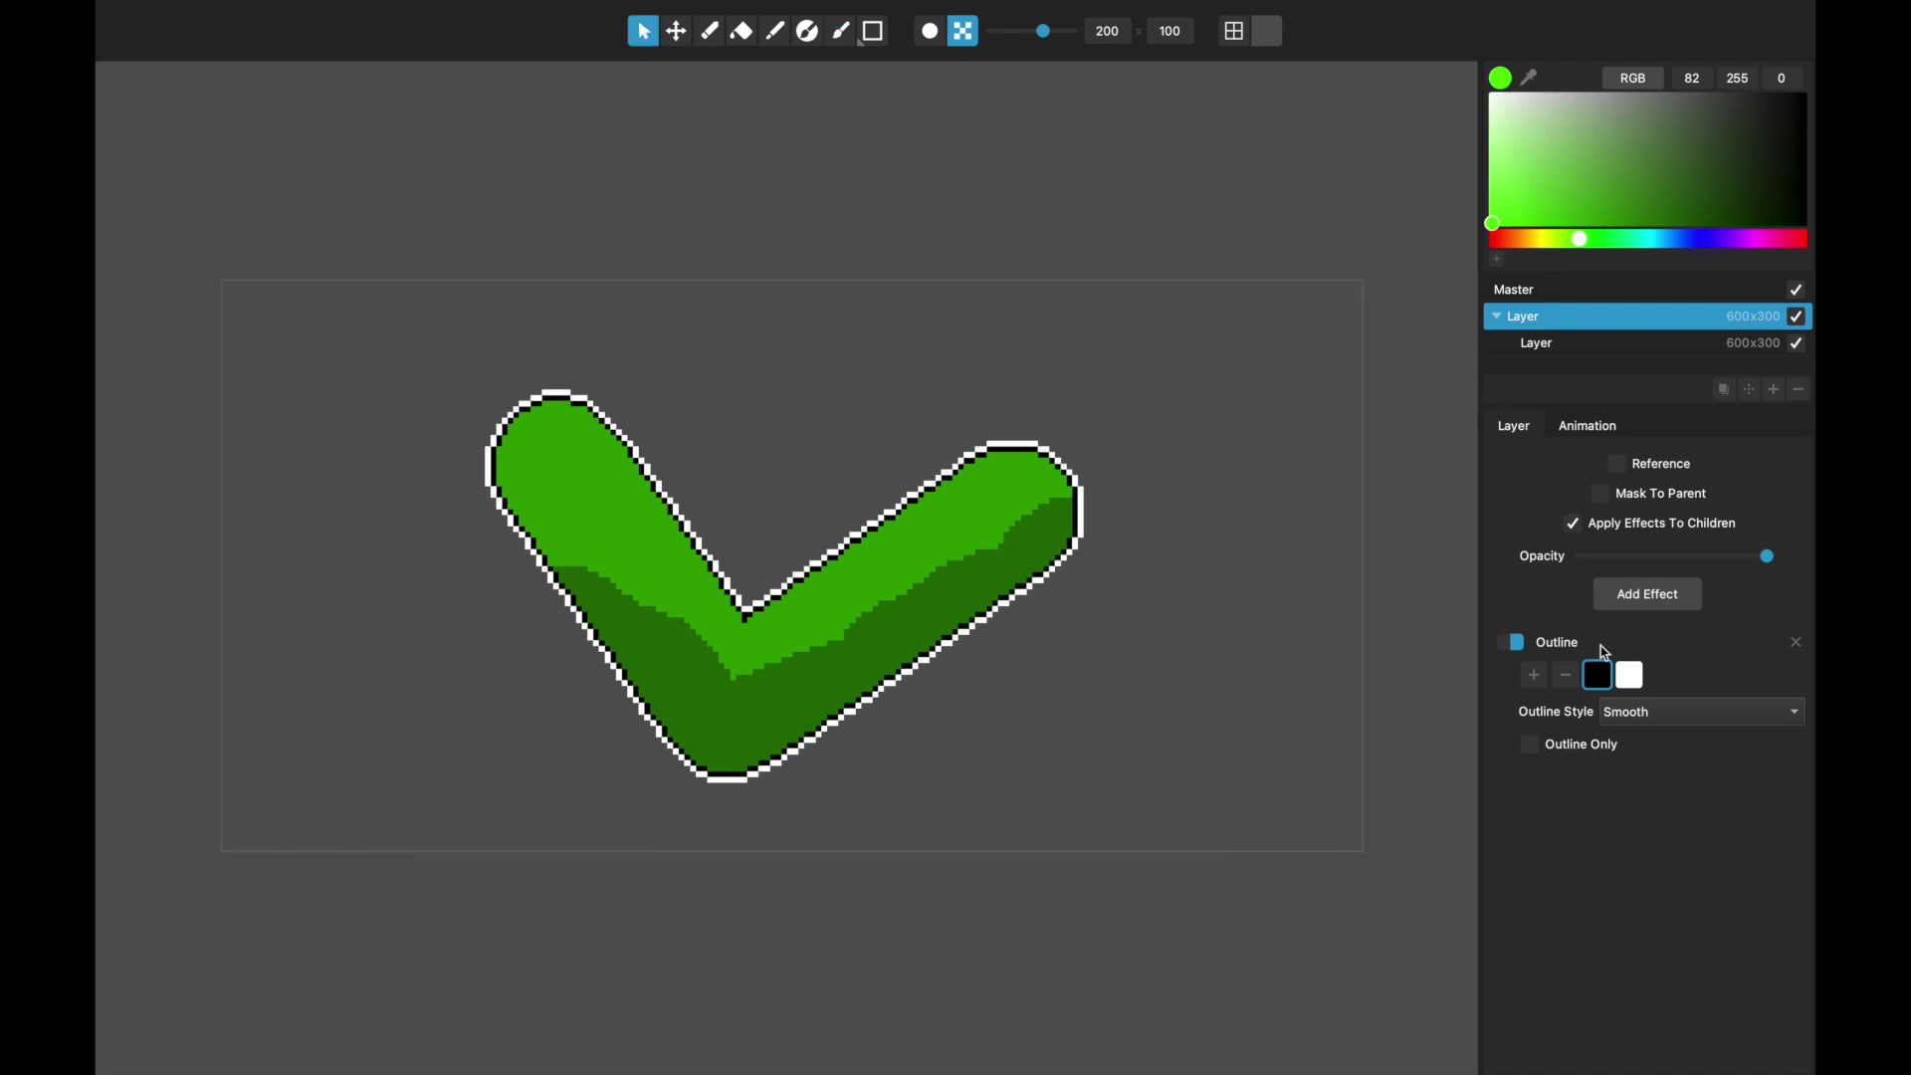
Step: Look over the colour settings of the black and white outline swatches
{"action": "left_click", "coordinate": [1628, 676]}
{"action": "left_click", "coordinate": [1603, 677]}
{"action": "left_click", "coordinate": [1632, 680]}
Step: Add a solid red Colorize effect to the parent layer and reduce its amount to a partial tint
{"action": "left_click", "coordinate": [1659, 596]}
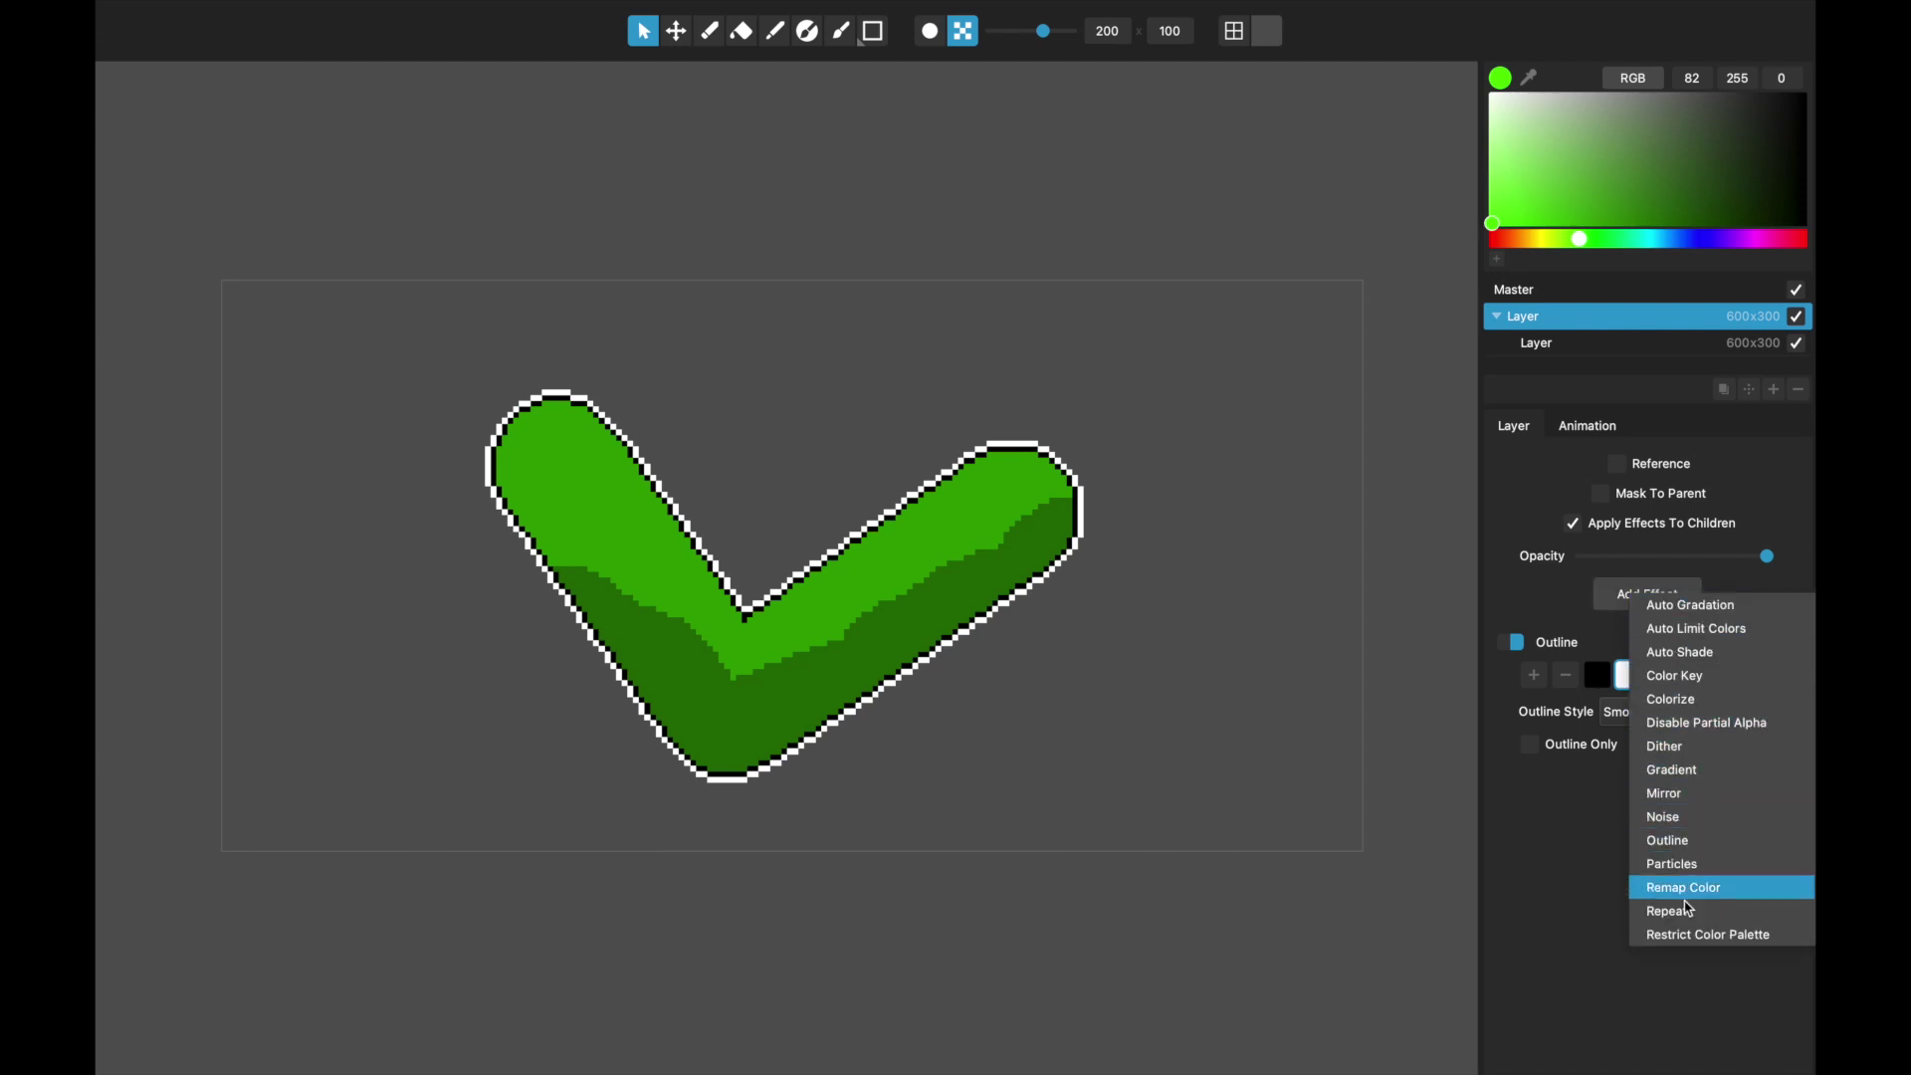
{"action": "left_click", "coordinate": [1672, 699]}
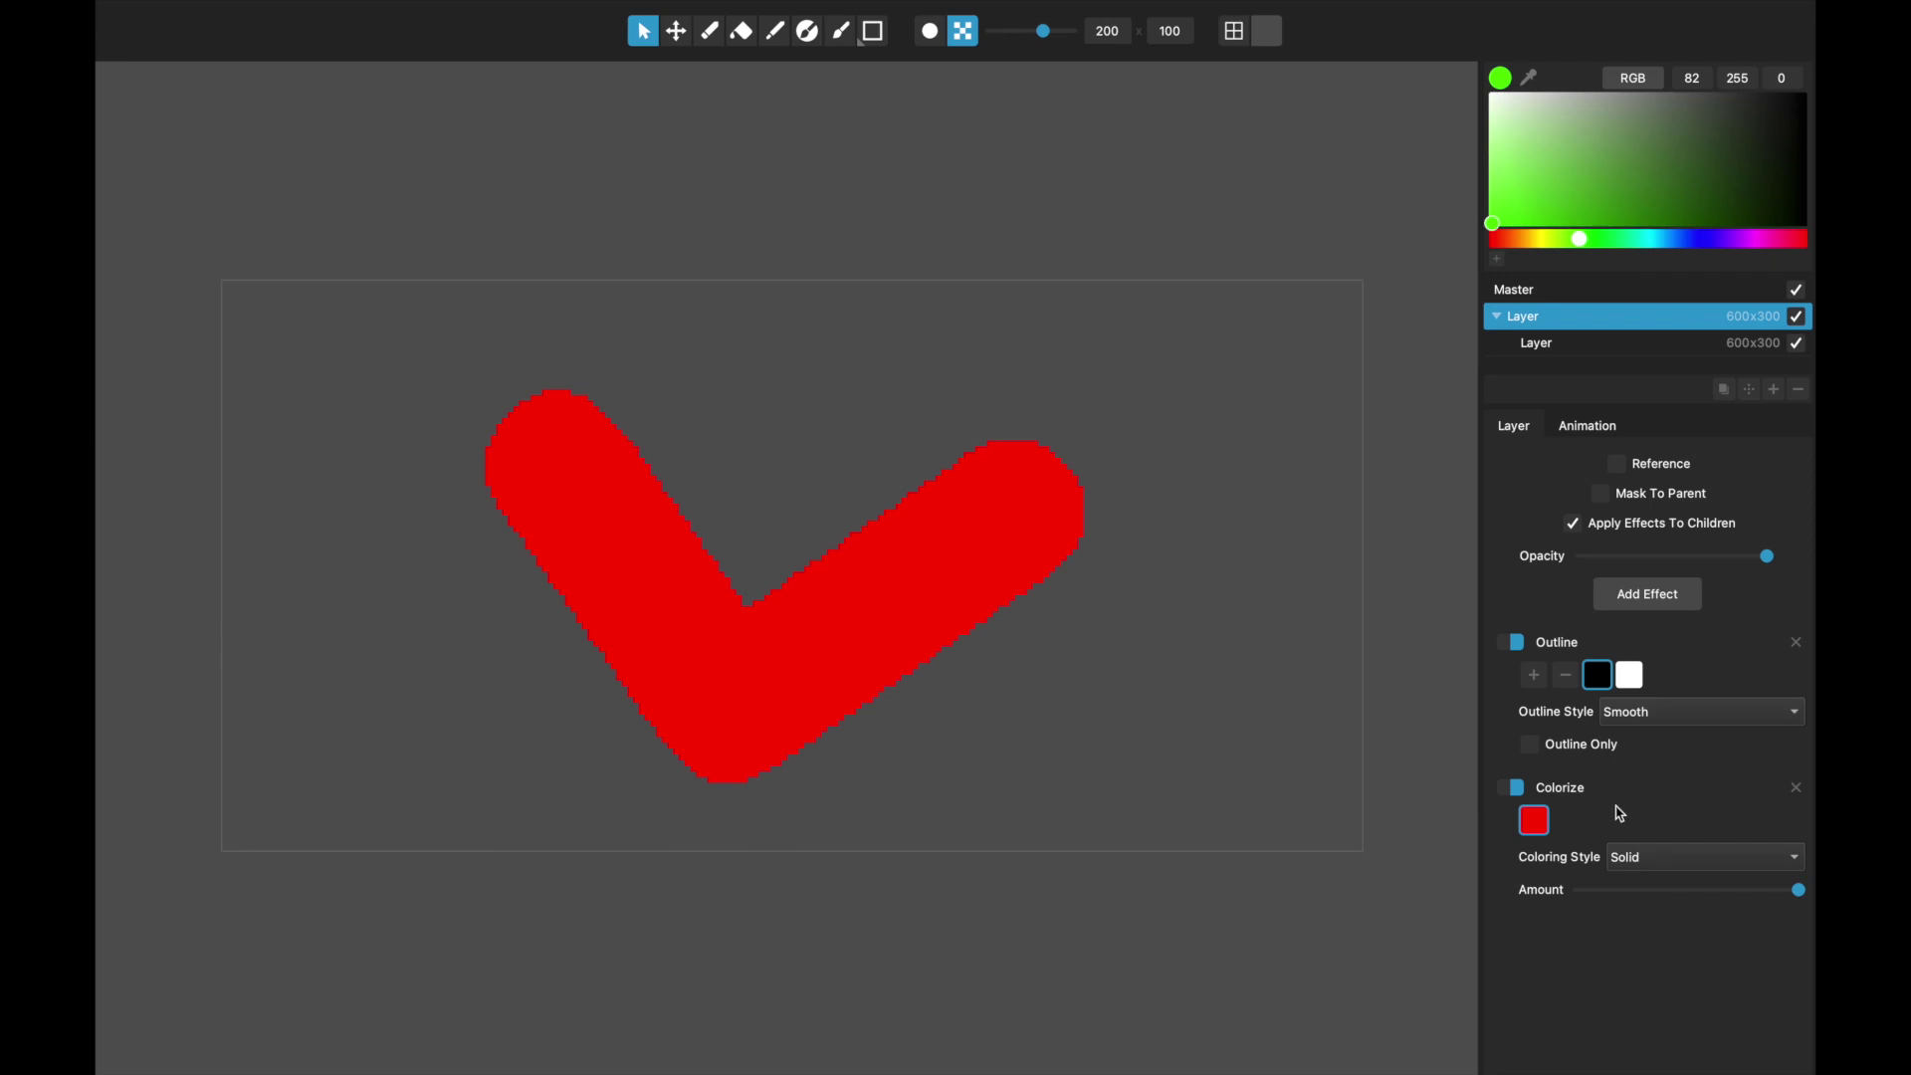
{"action": "left_click", "coordinate": [1536, 823]}
{"action": "left_click", "coordinate": [1542, 822]}
{"action": "mouse_move", "coordinate": [1650, 891]}
{"action": "left_mouse_down"}
{"action": "mouse_move", "coordinate": [1617, 891]}
{"action": "mouse_move", "coordinate": [1641, 891]}
{"action": "left_mouse_up"}
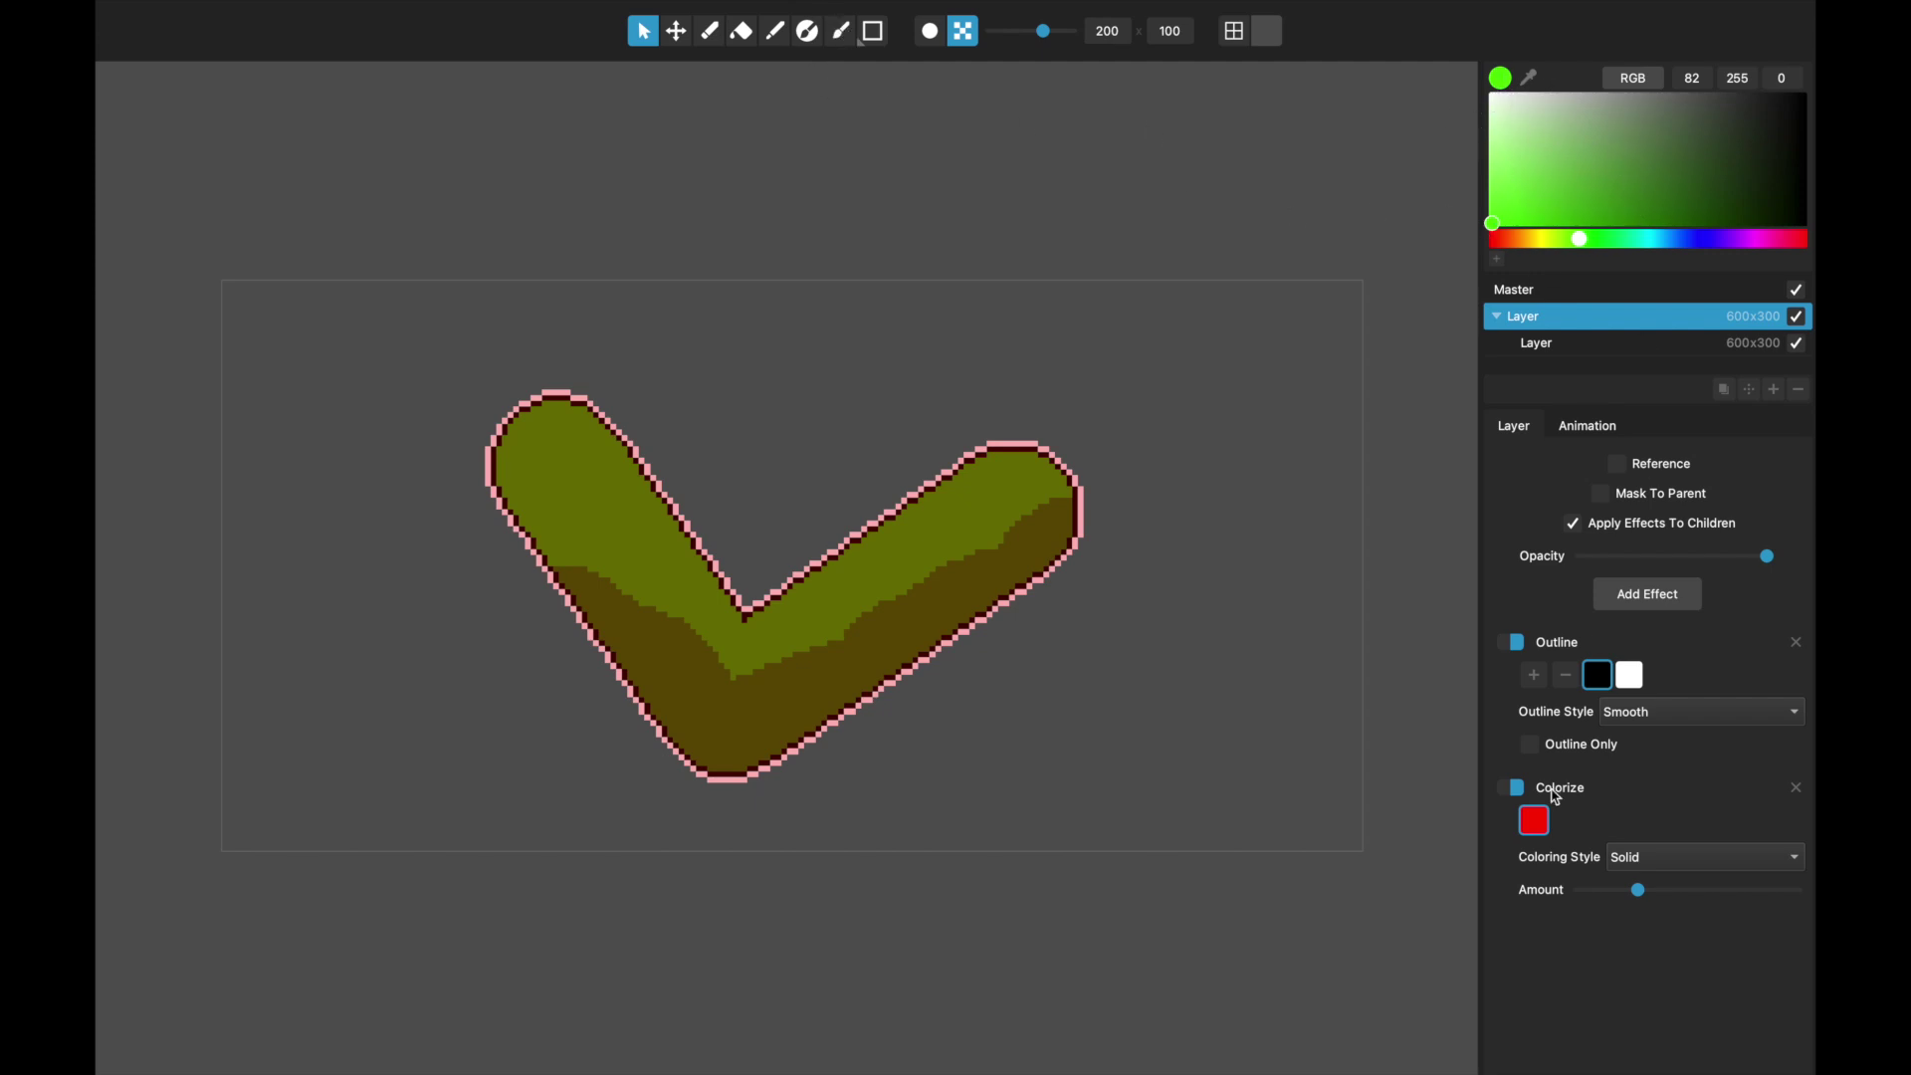
Step: Inspect the RGB colours of the Outline effect's black and white swatches while the Colorize effect is active
{"action": "left_click", "coordinate": [1599, 677]}
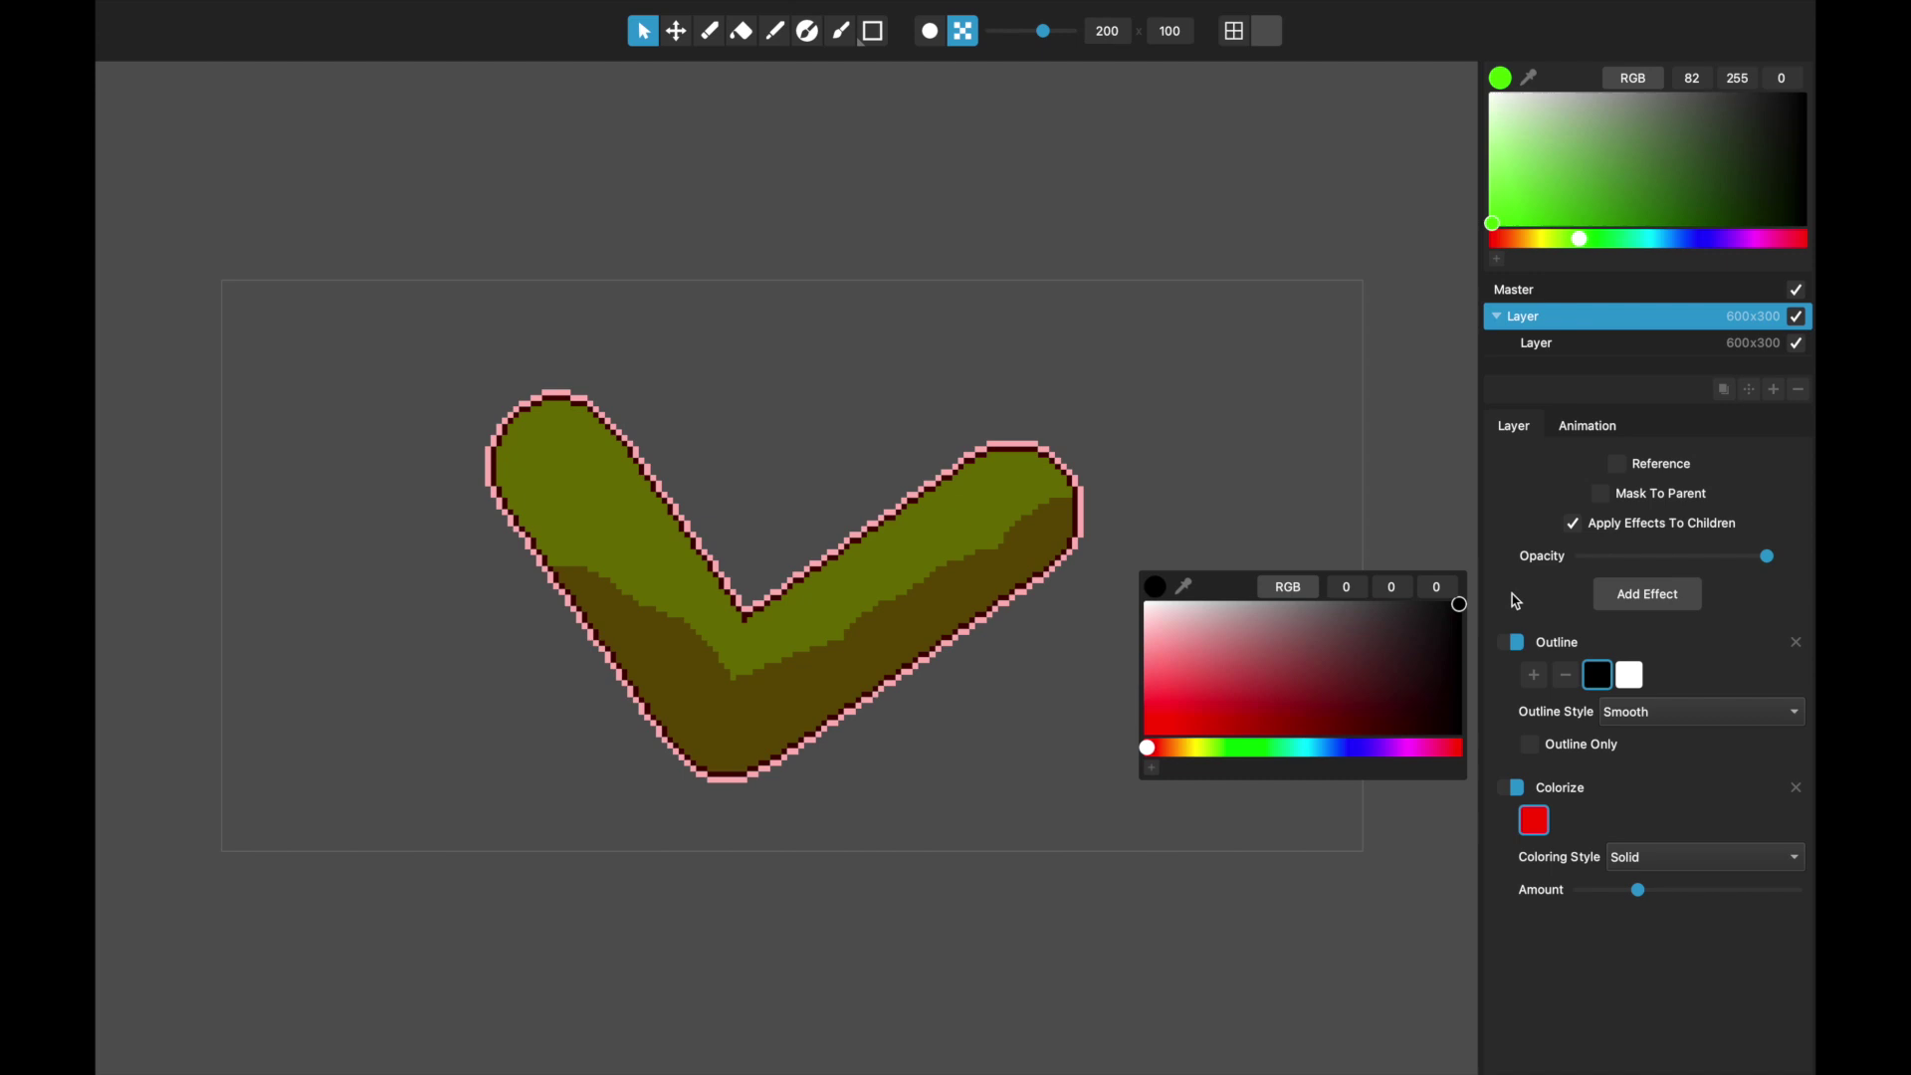
{"action": "left_click", "coordinate": [1443, 535]}
{"action": "left_click", "coordinate": [1637, 683]}
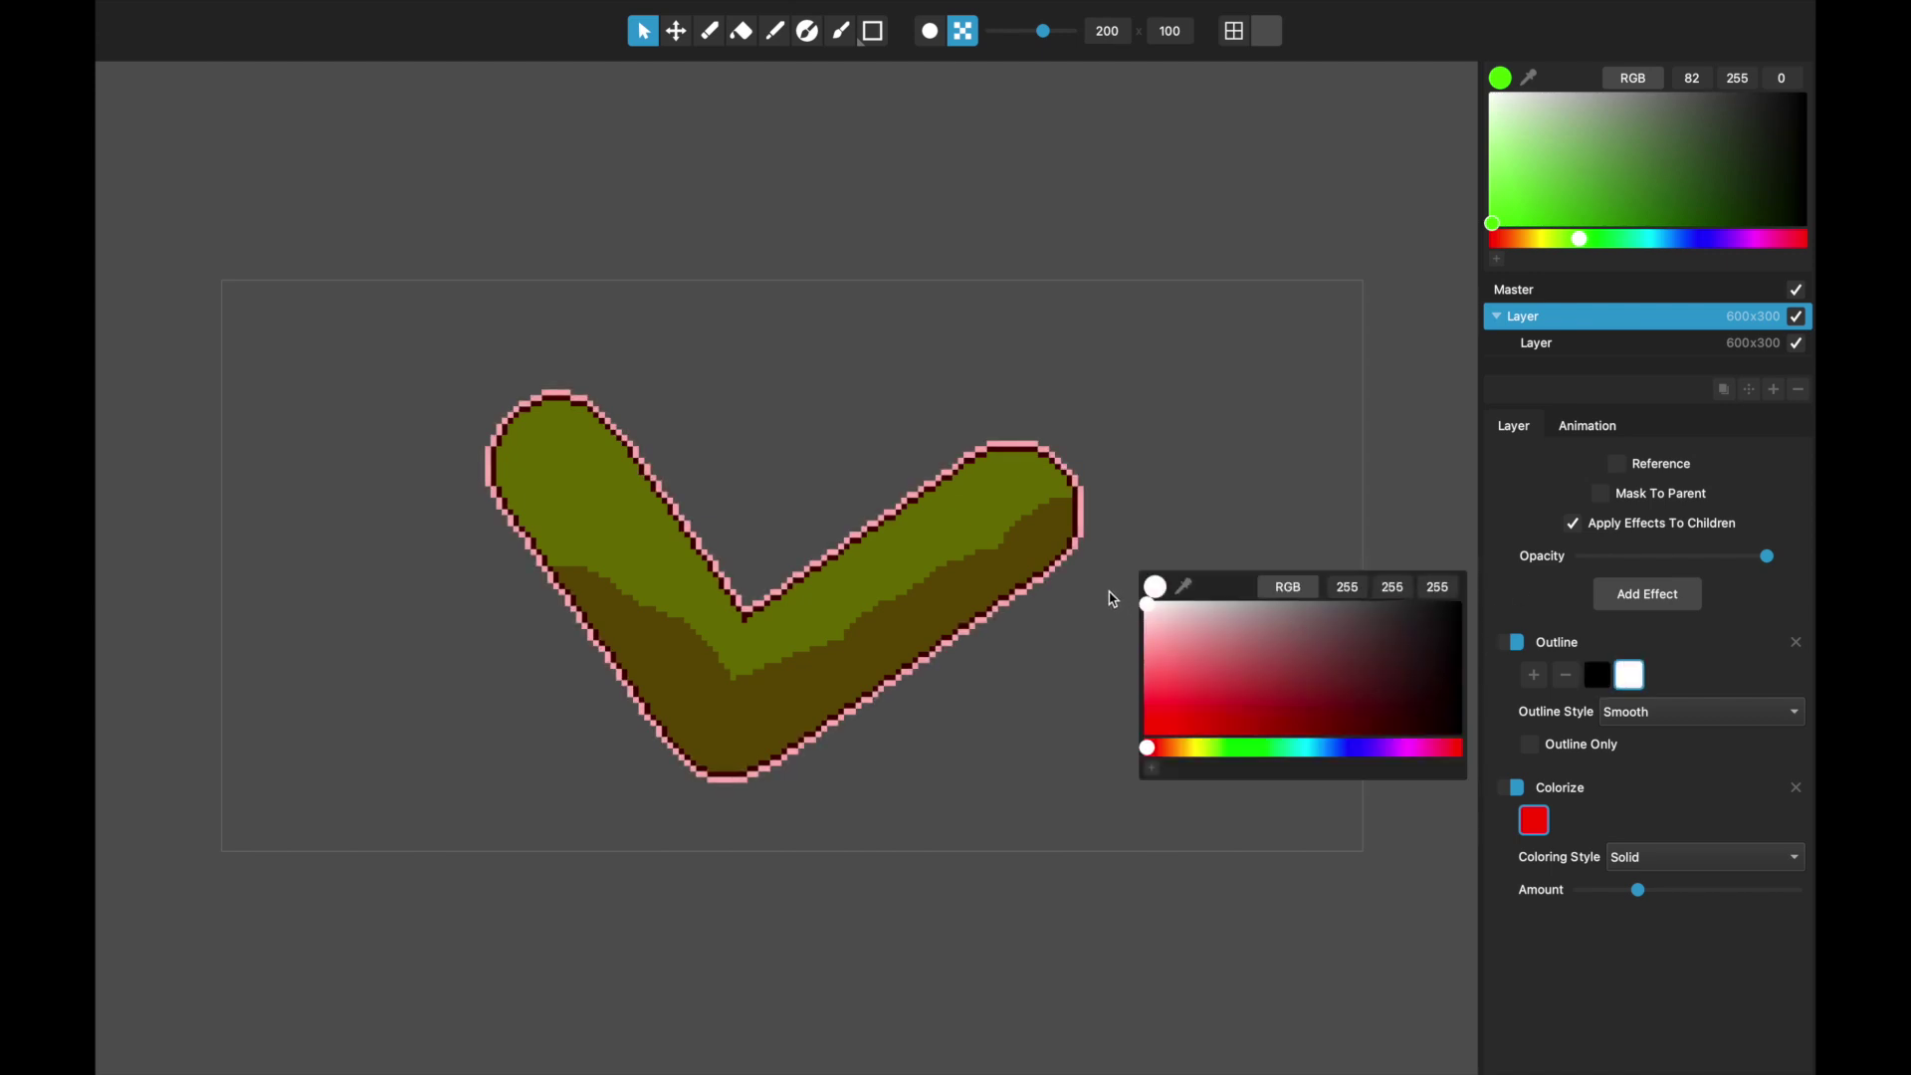
{"action": "left_click", "coordinate": [1294, 464]}
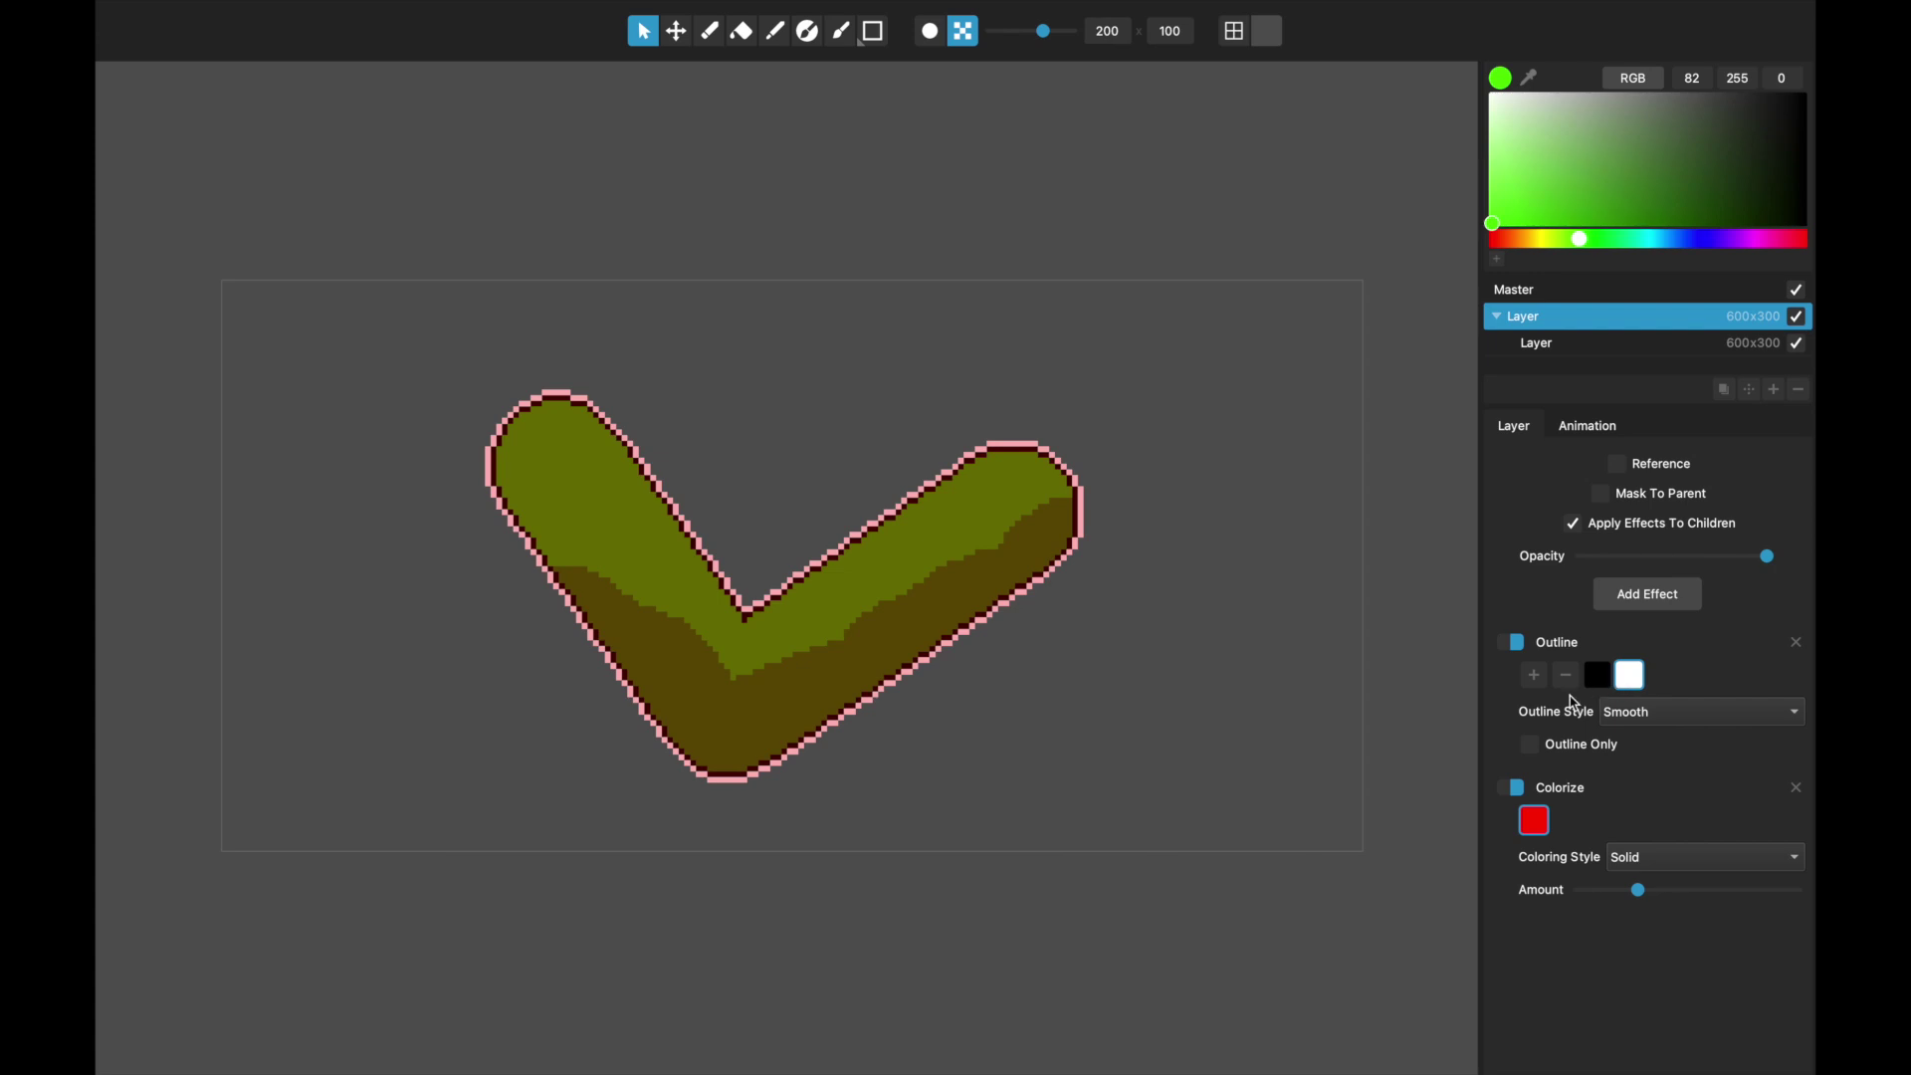
Step: Turn off the parent layer's Colorize effect and review the Outline effect's two colour swatches
{"action": "left_click", "coordinate": [1514, 789]}
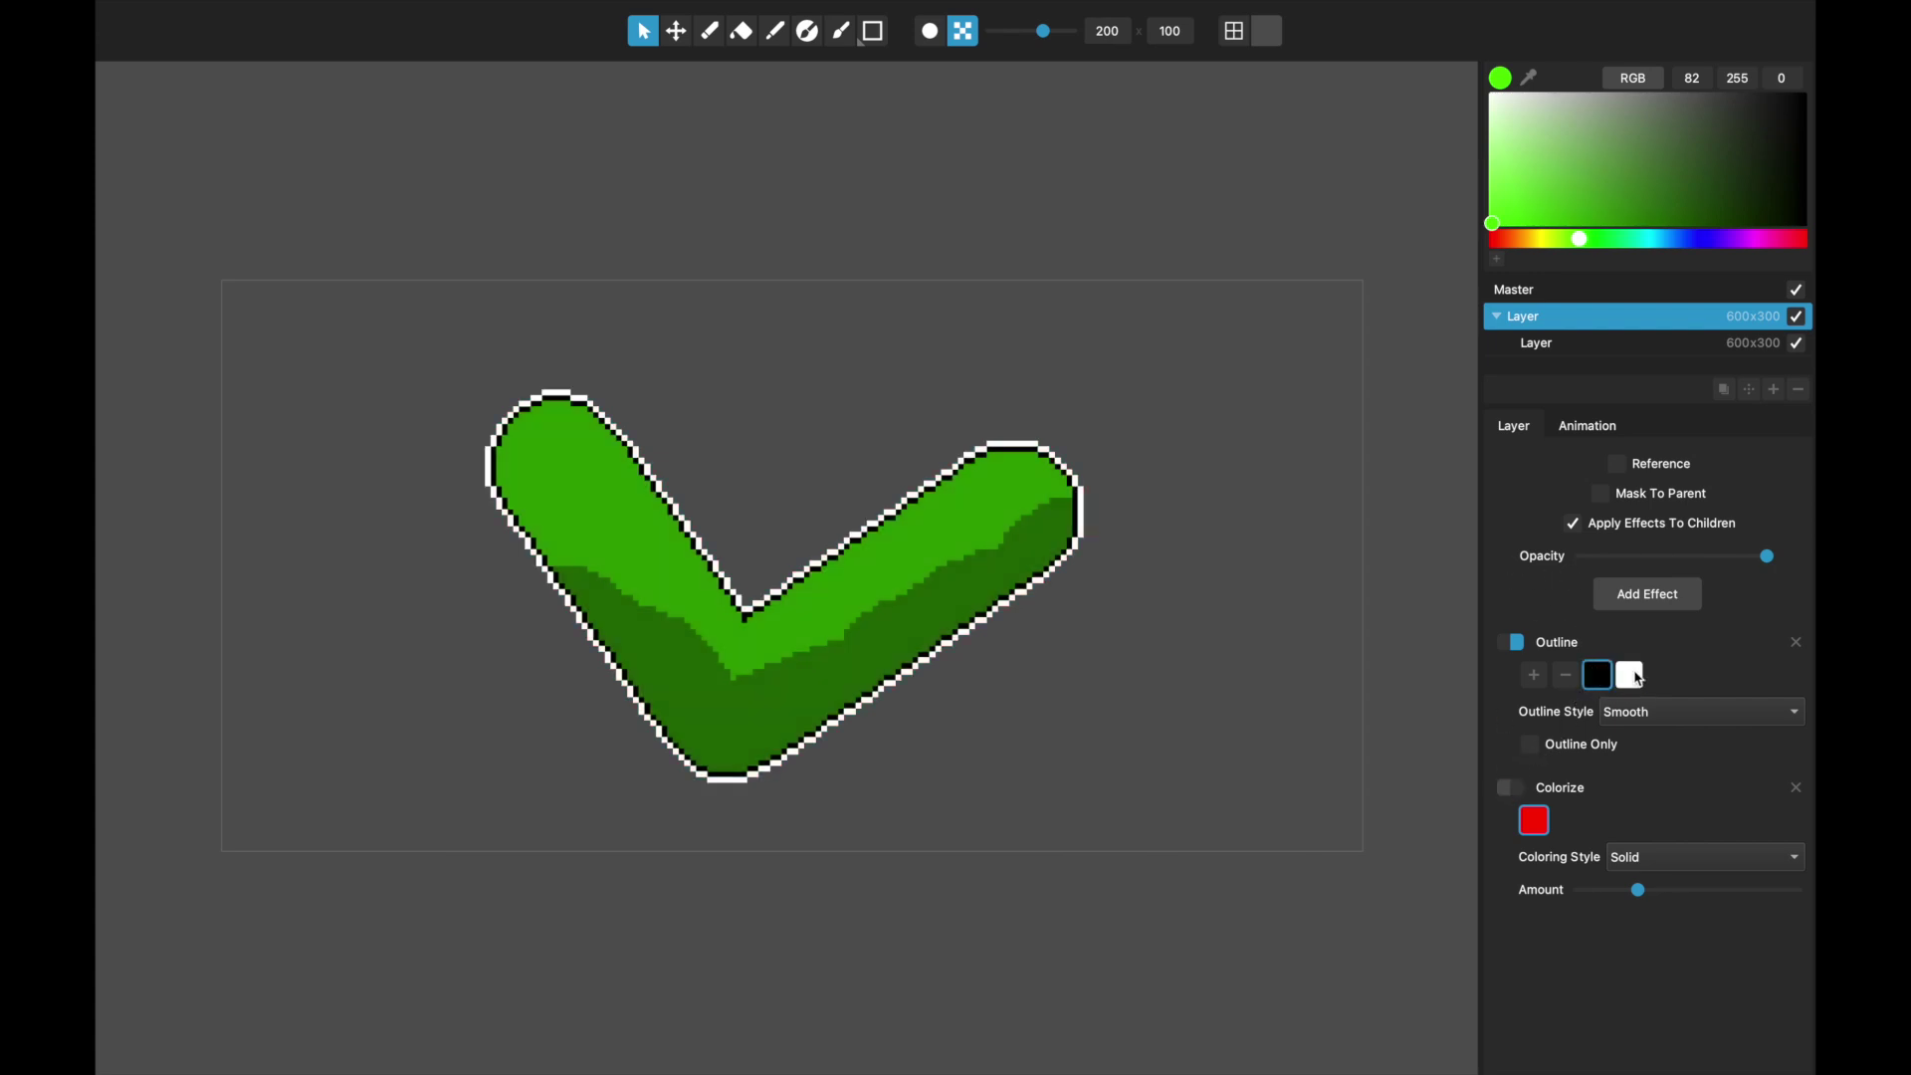
{"action": "left_click", "coordinate": [1628, 677]}
{"action": "left_click", "coordinate": [1596, 679]}
{"action": "left_click", "coordinate": [1630, 675]}
Step: Add a third colour to the parent layer's Outline effect and set it to red
{"action": "left_click", "coordinate": [1532, 680]}
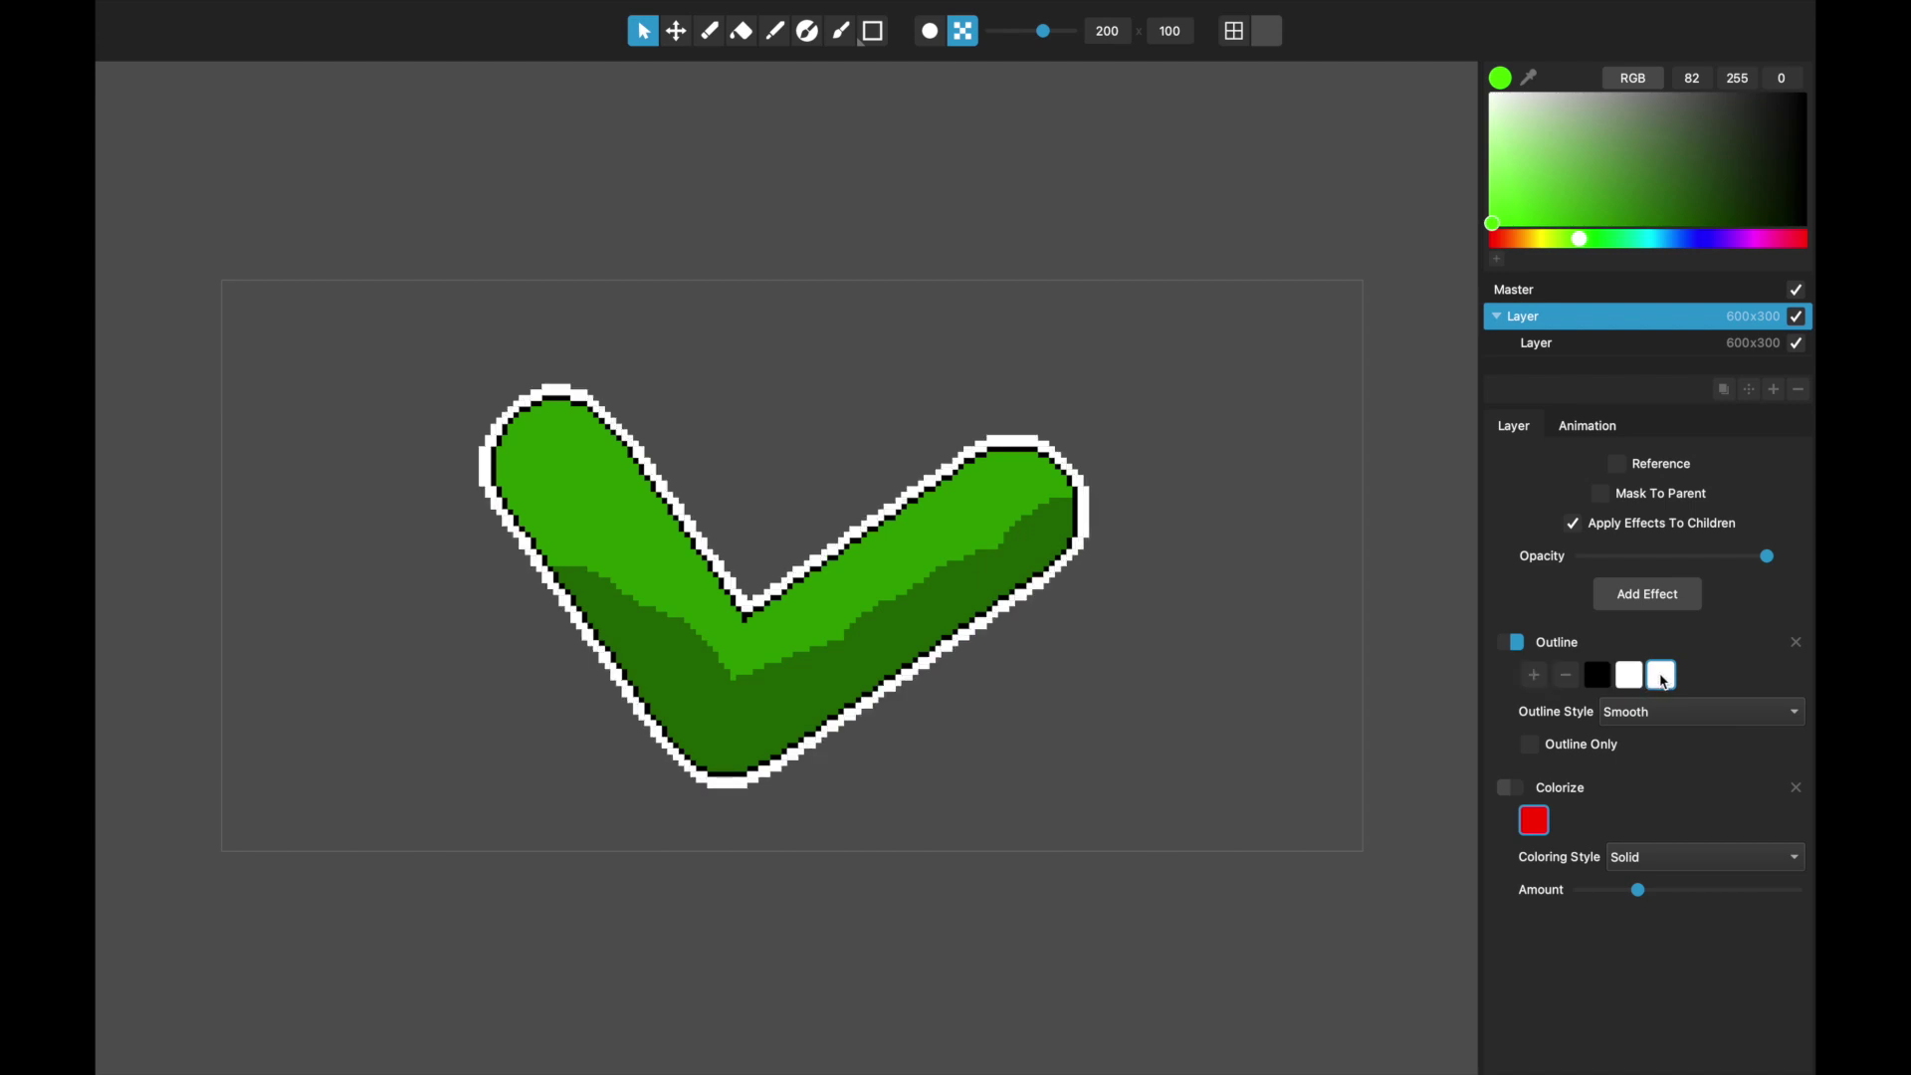
{"action": "left_click", "coordinate": [1662, 677]}
{"action": "left_click", "coordinate": [1301, 691]}
{"action": "left_click", "coordinate": [1094, 710]}
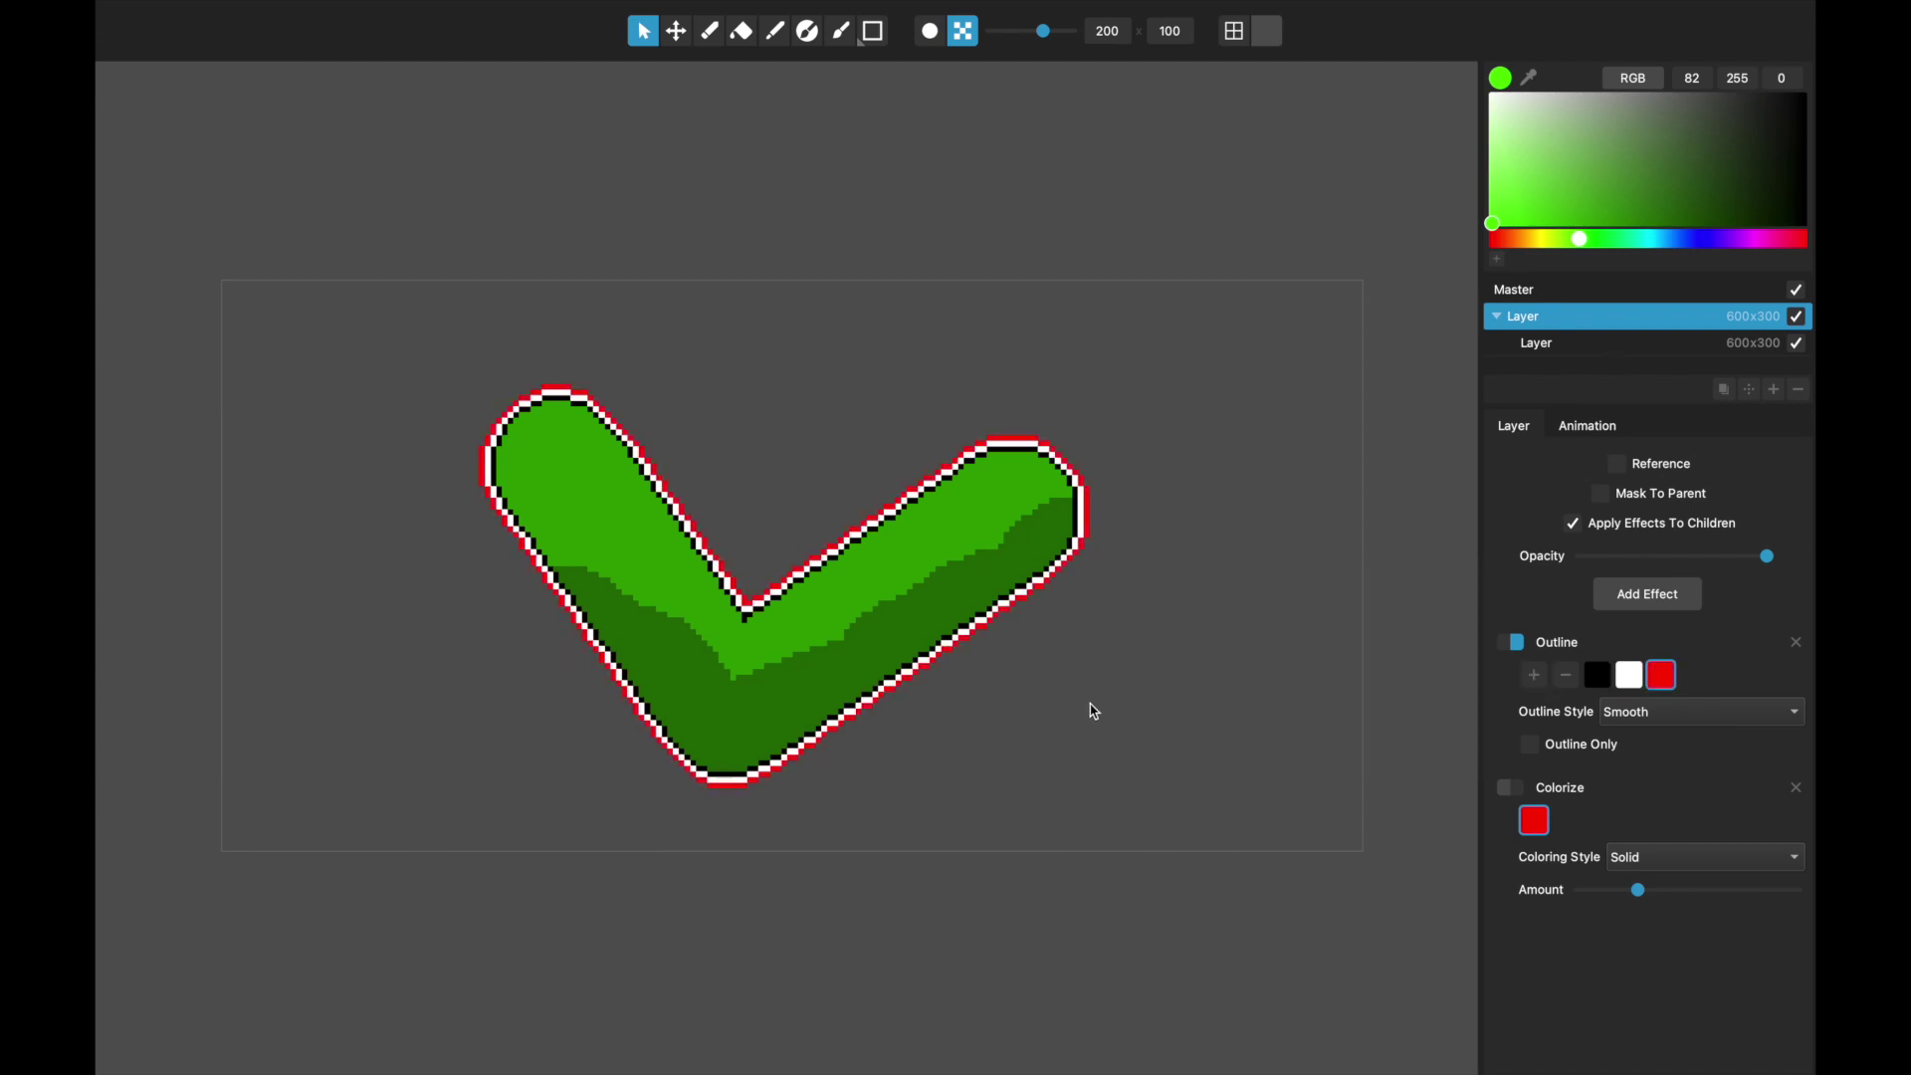
{"action": "mouse_move", "coordinate": [1661, 677]}
{"action": "left_mouse_down"}
{"action": "mouse_move", "coordinate": [1594, 680]}
{"action": "mouse_move", "coordinate": [1683, 683]}
{"action": "left_mouse_up"}
Step: Try a bright green brush blob above the check mark's long arm and draw connected straight green lines around that arm
{"action": "left_click", "coordinate": [842, 31]}
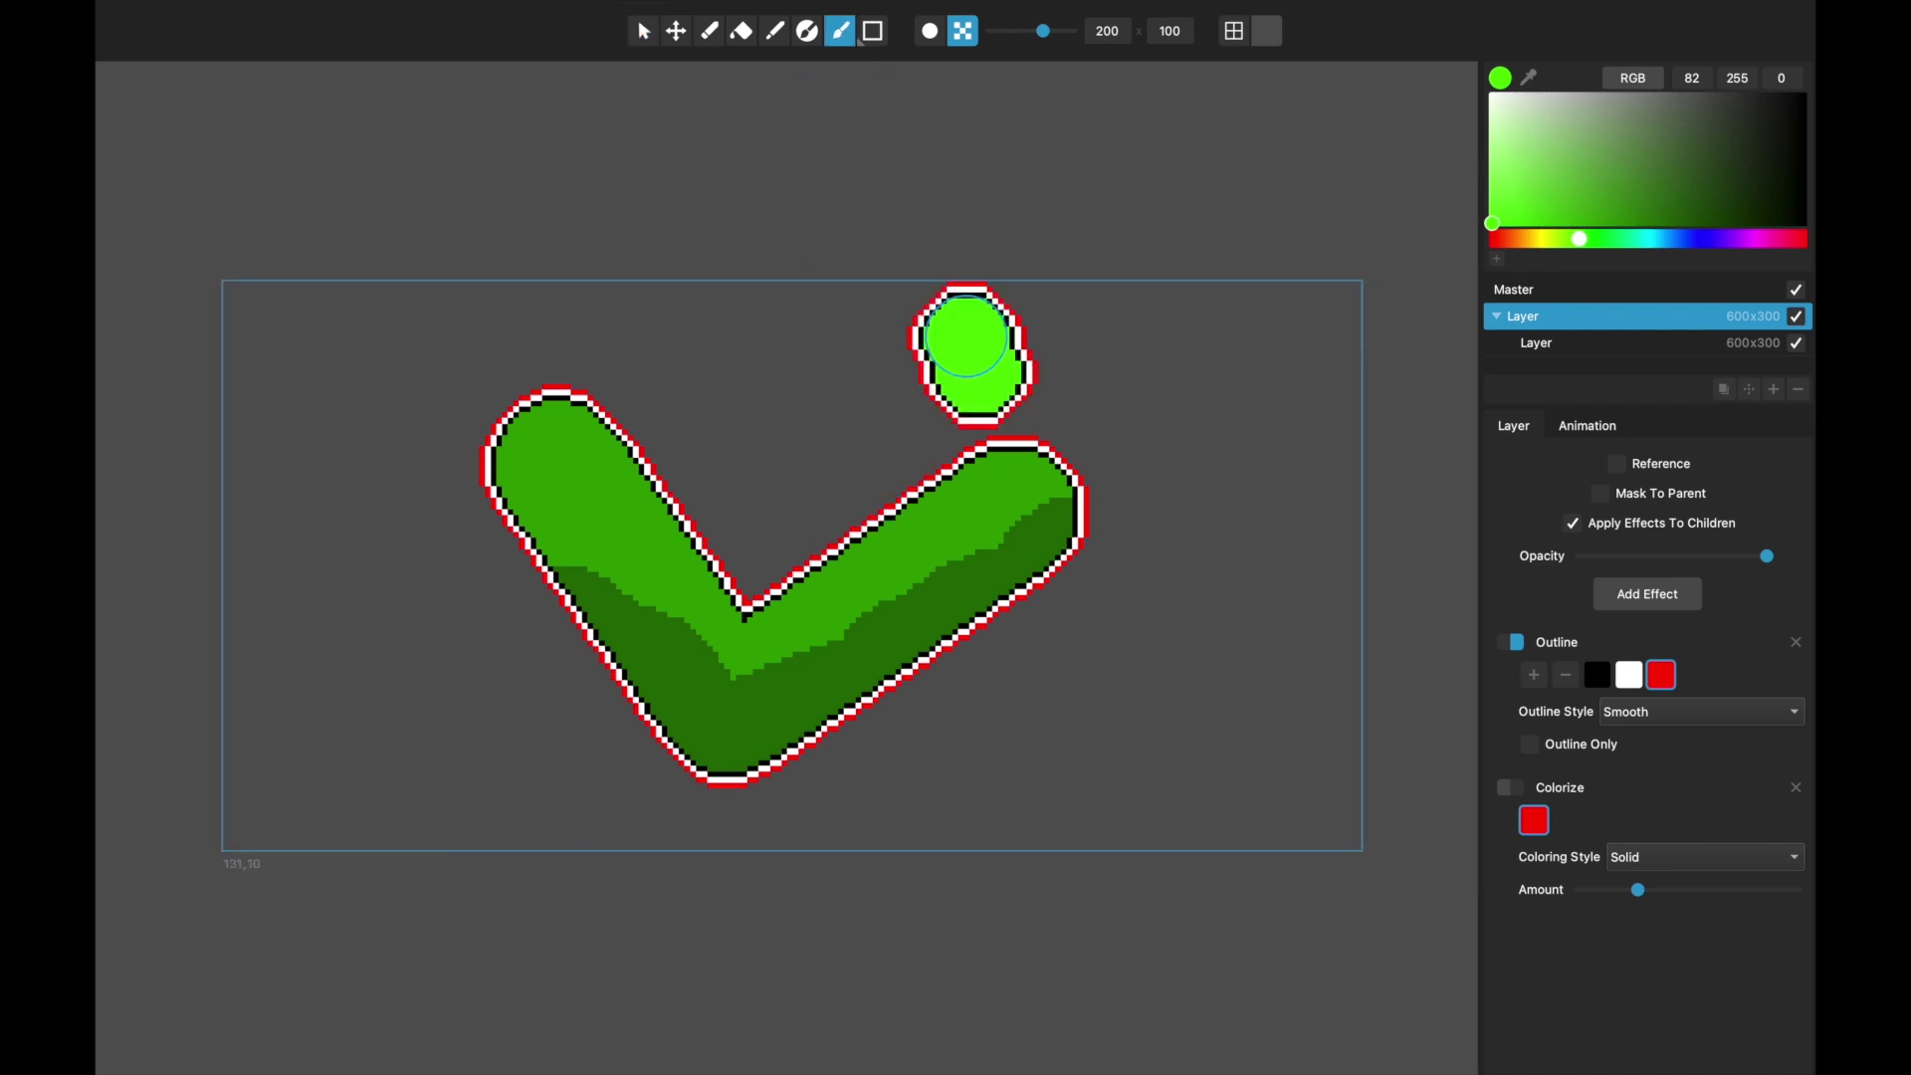
{"action": "left_click", "coordinate": [776, 30]}
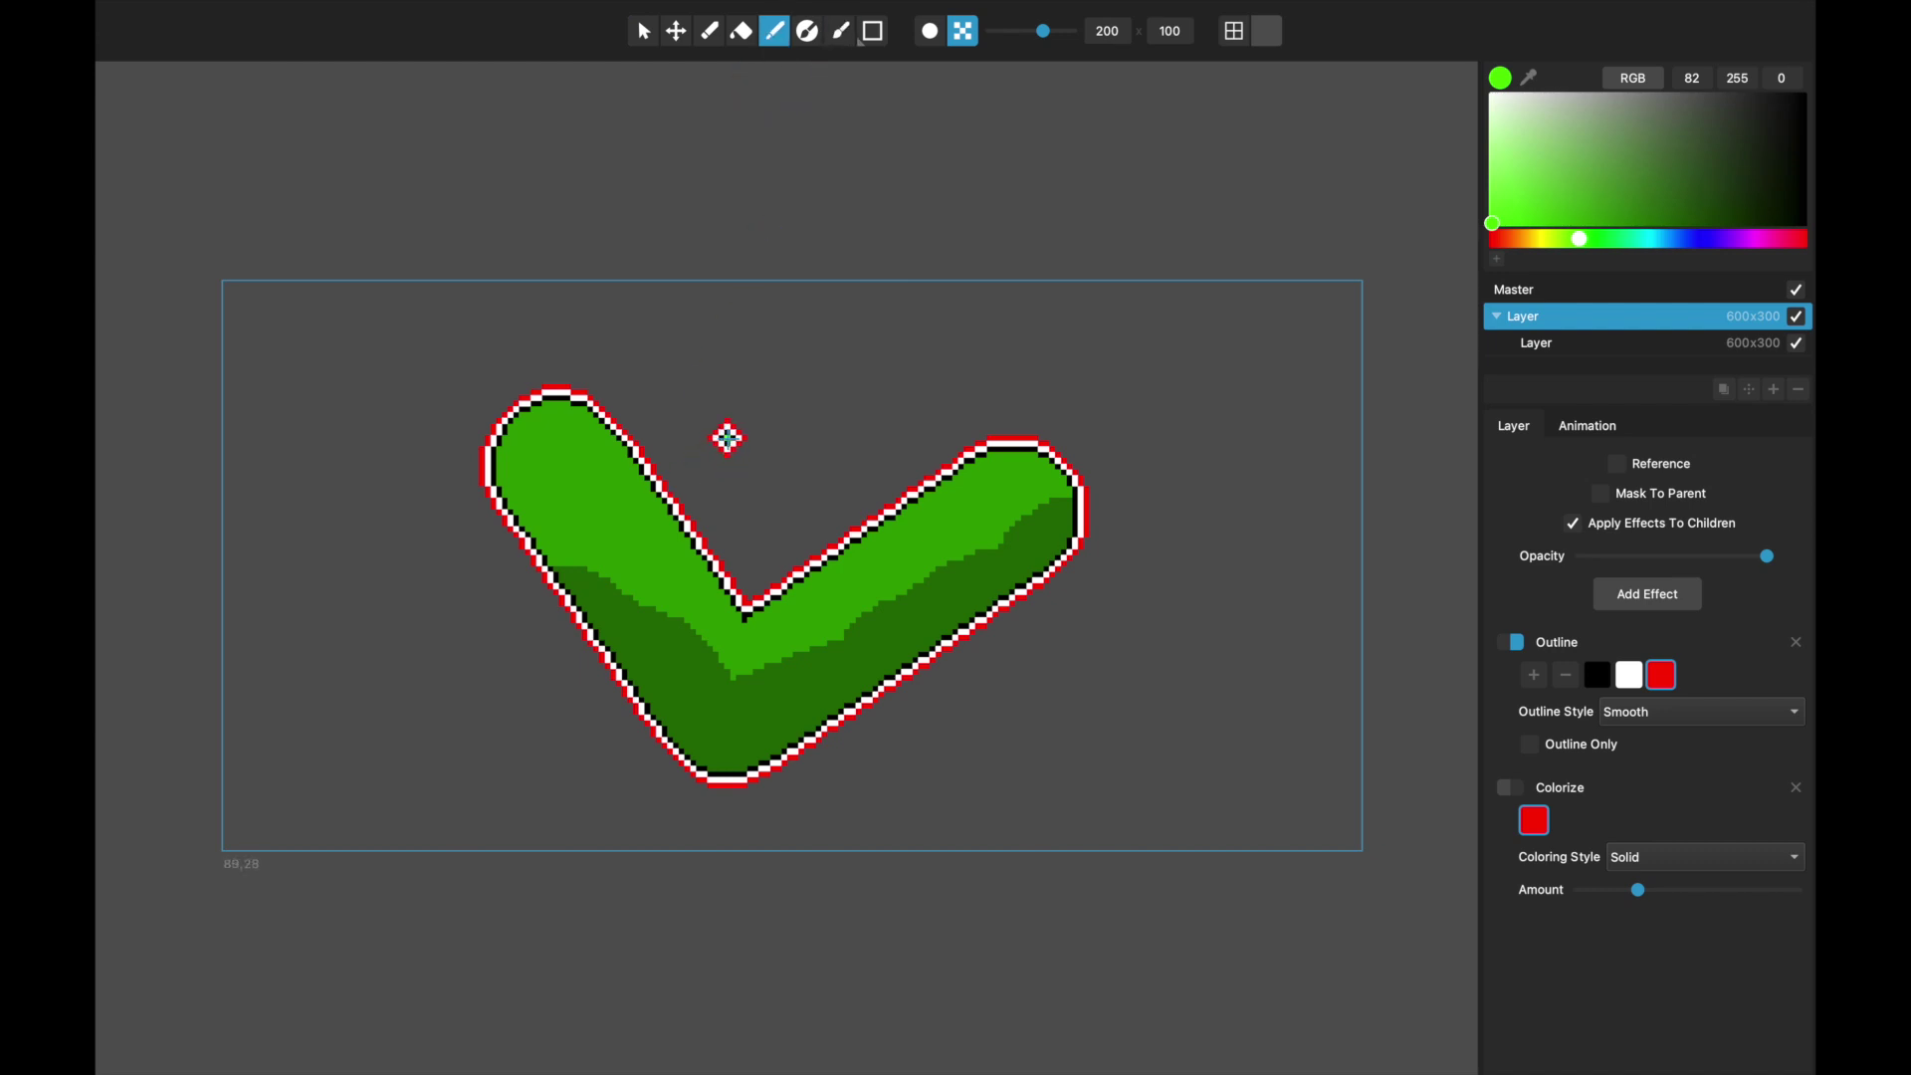
{"action": "mouse_move", "coordinate": [728, 438]}
{"action": "left_mouse_down"}
{"action": "mouse_move", "coordinate": [1208, 343]}
{"action": "mouse_move", "coordinate": [1240, 534]}
{"action": "mouse_move", "coordinate": [925, 800]}
{"action": "mouse_move", "coordinate": [905, 635]}
{"action": "mouse_move", "coordinate": [885, 683]}
{"action": "mouse_move", "coordinate": [813, 664]}
{"action": "left_mouse_up"}
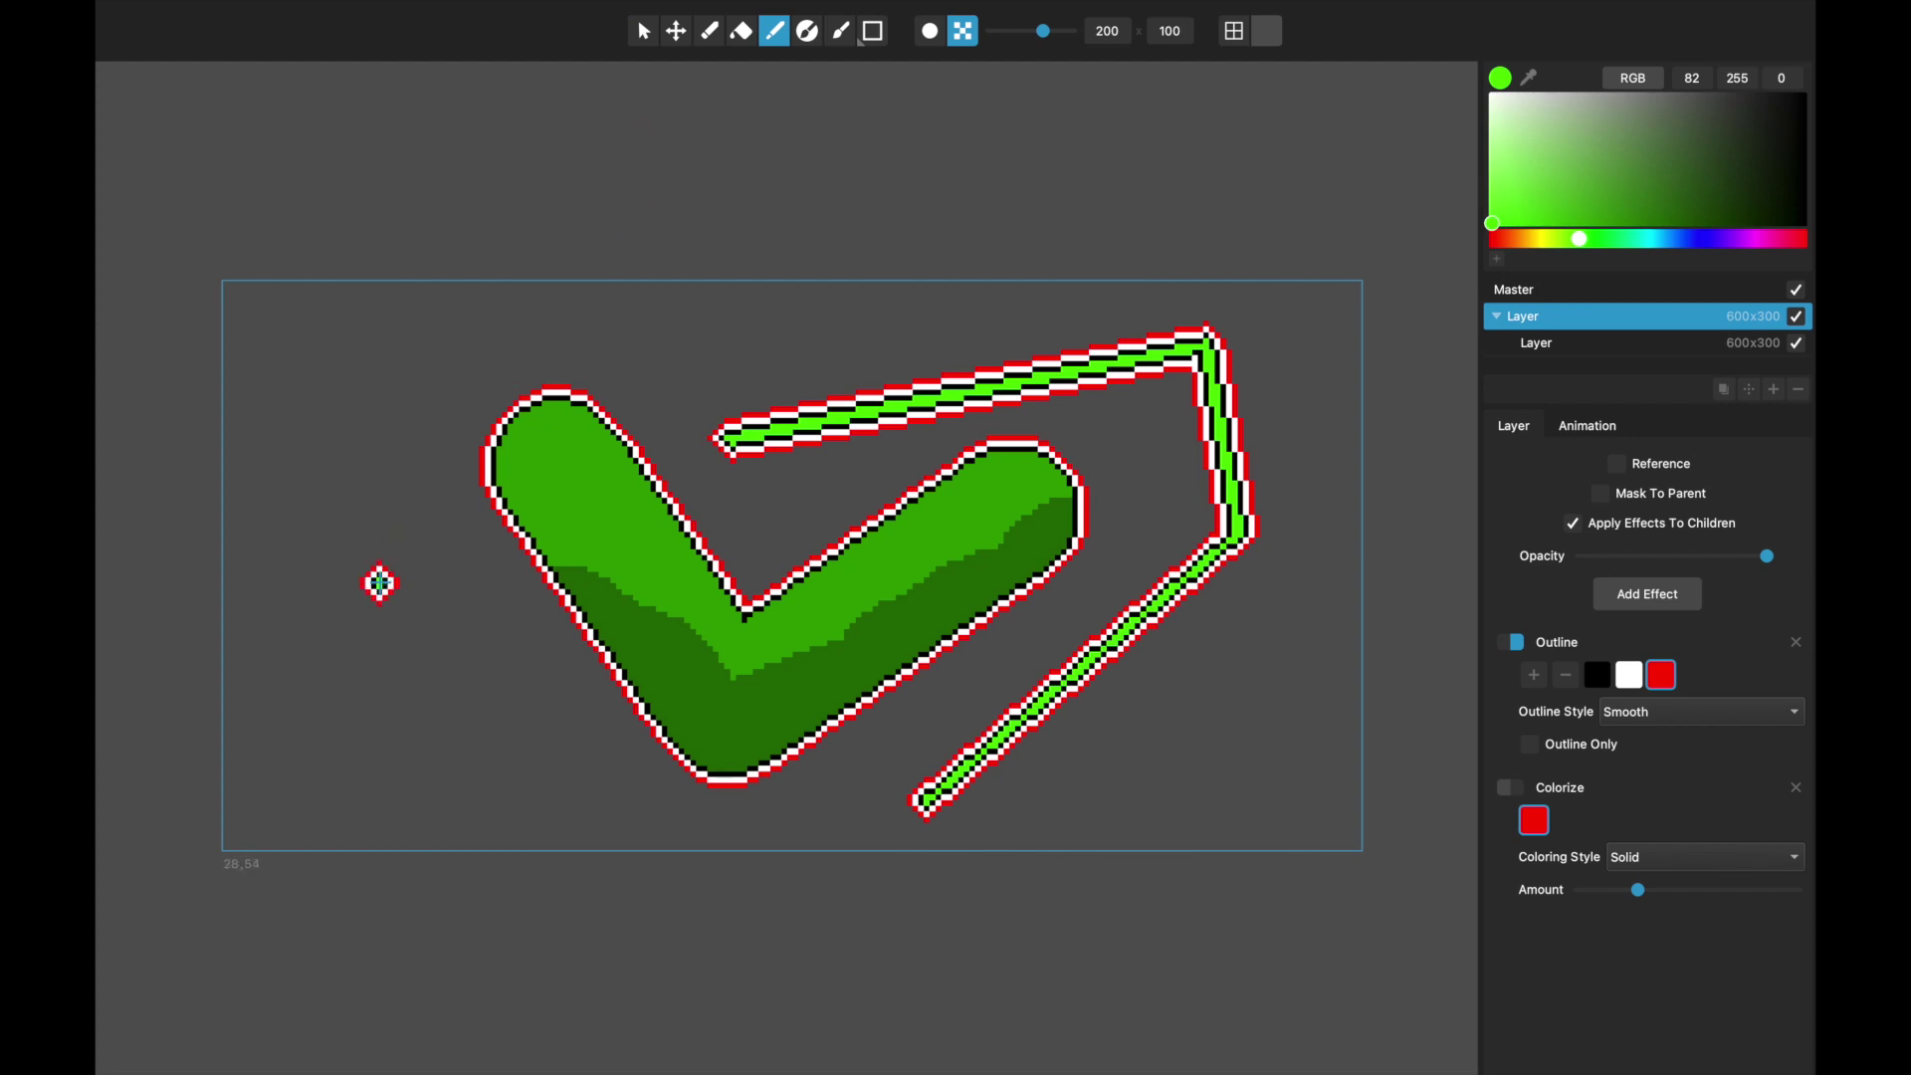
{"action": "mouse_move", "coordinate": [291, 723]}
{"action": "left_mouse_down"}
{"action": "mouse_move", "coordinate": [450, 627]}
{"action": "mouse_move", "coordinate": [448, 563]}
{"action": "mouse_move", "coordinate": [475, 541]}
{"action": "mouse_move", "coordinate": [392, 620]}
{"action": "mouse_move", "coordinate": [459, 559]}
{"action": "mouse_move", "coordinate": [460, 700]}
{"action": "mouse_move", "coordinate": [553, 717]}
{"action": "mouse_move", "coordinate": [432, 587]}
{"action": "mouse_move", "coordinate": [485, 506]}
{"action": "mouse_move", "coordinate": [428, 577]}
{"action": "mouse_move", "coordinate": [498, 705]}
{"action": "mouse_move", "coordinate": [464, 710]}
{"action": "mouse_move", "coordinate": [468, 542]}
{"action": "mouse_move", "coordinate": [444, 577]}
{"action": "mouse_move", "coordinate": [452, 545]}
{"action": "left_mouse_up"}
{"action": "key", "text": "Escape"}
{"action": "key", "text": "v"}
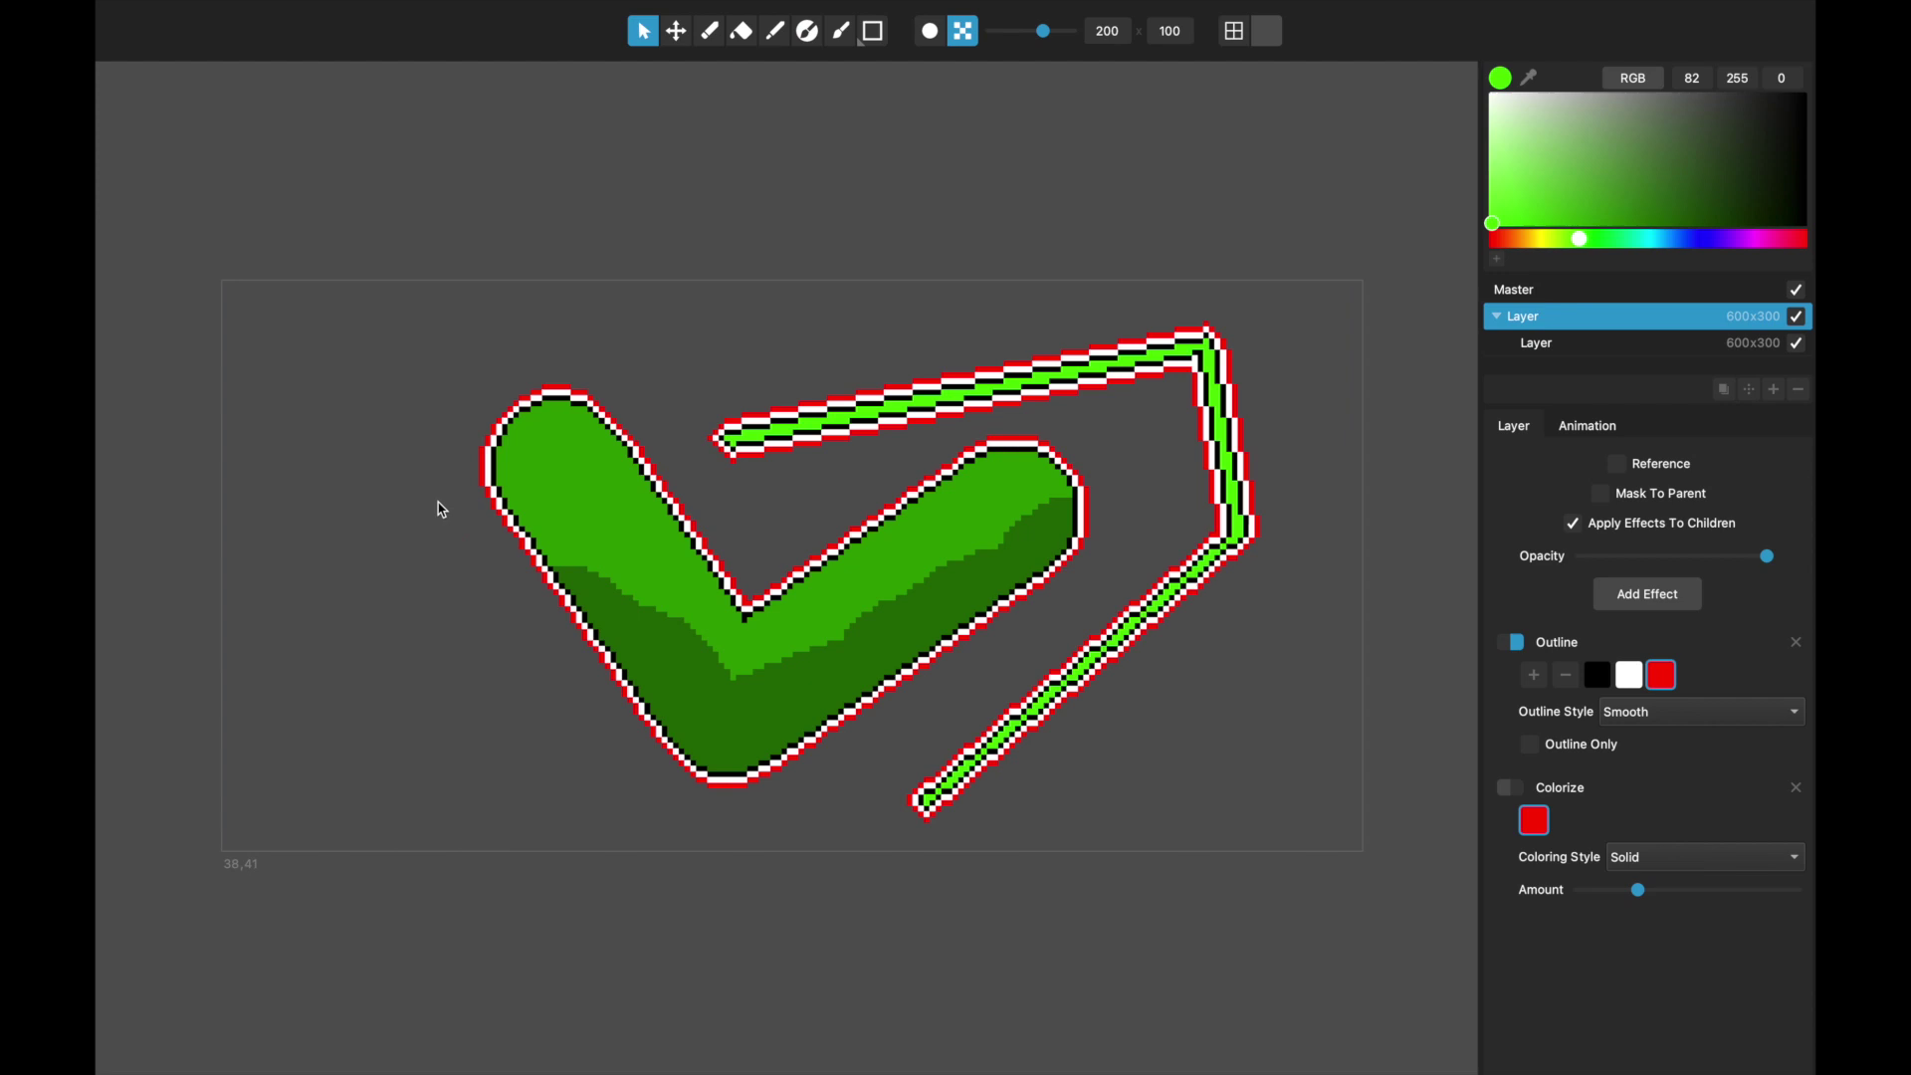
Step: Select the nested shading layer and check how its parent layer collapses and expands in the layer list
{"action": "left_click", "coordinate": [1550, 343]}
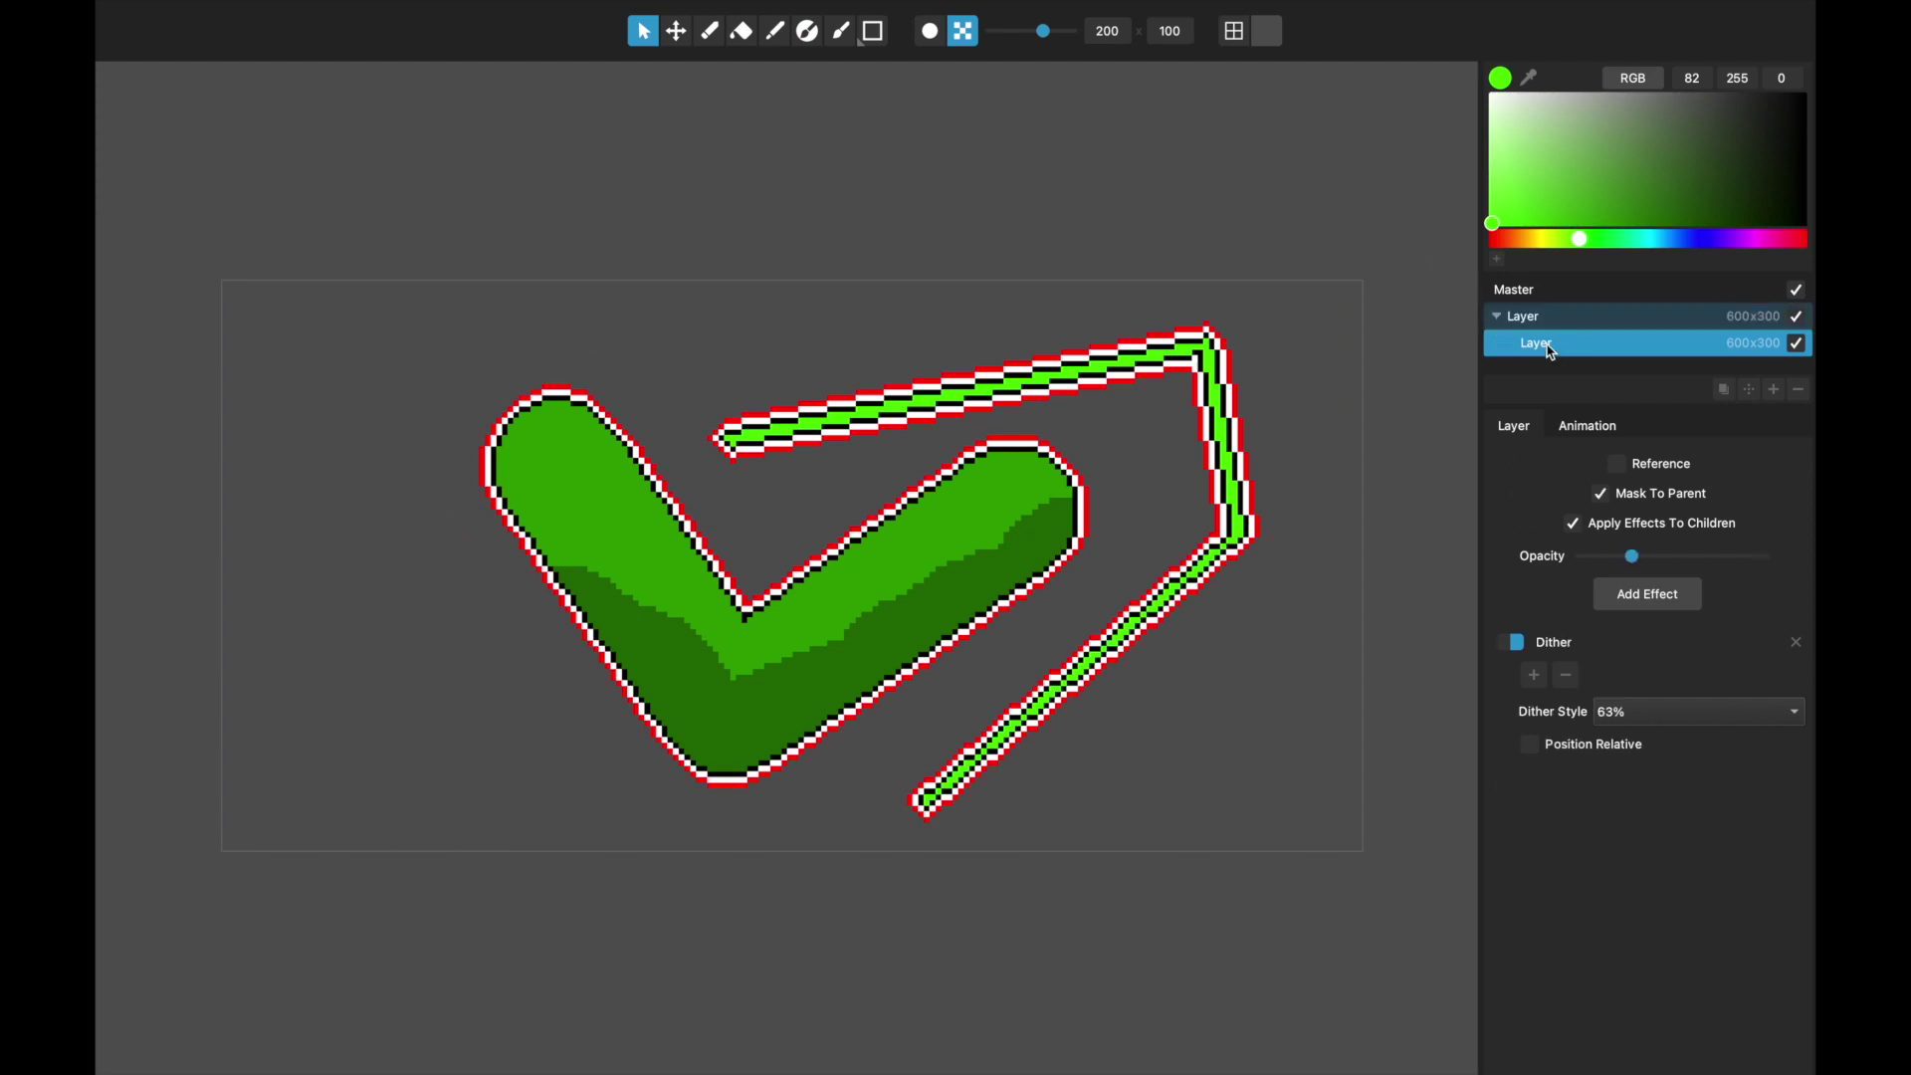
{"action": "left_click", "coordinate": [1498, 317]}
{"action": "left_click", "coordinate": [1498, 318]}
{"action": "left_click", "coordinate": [1501, 318]}
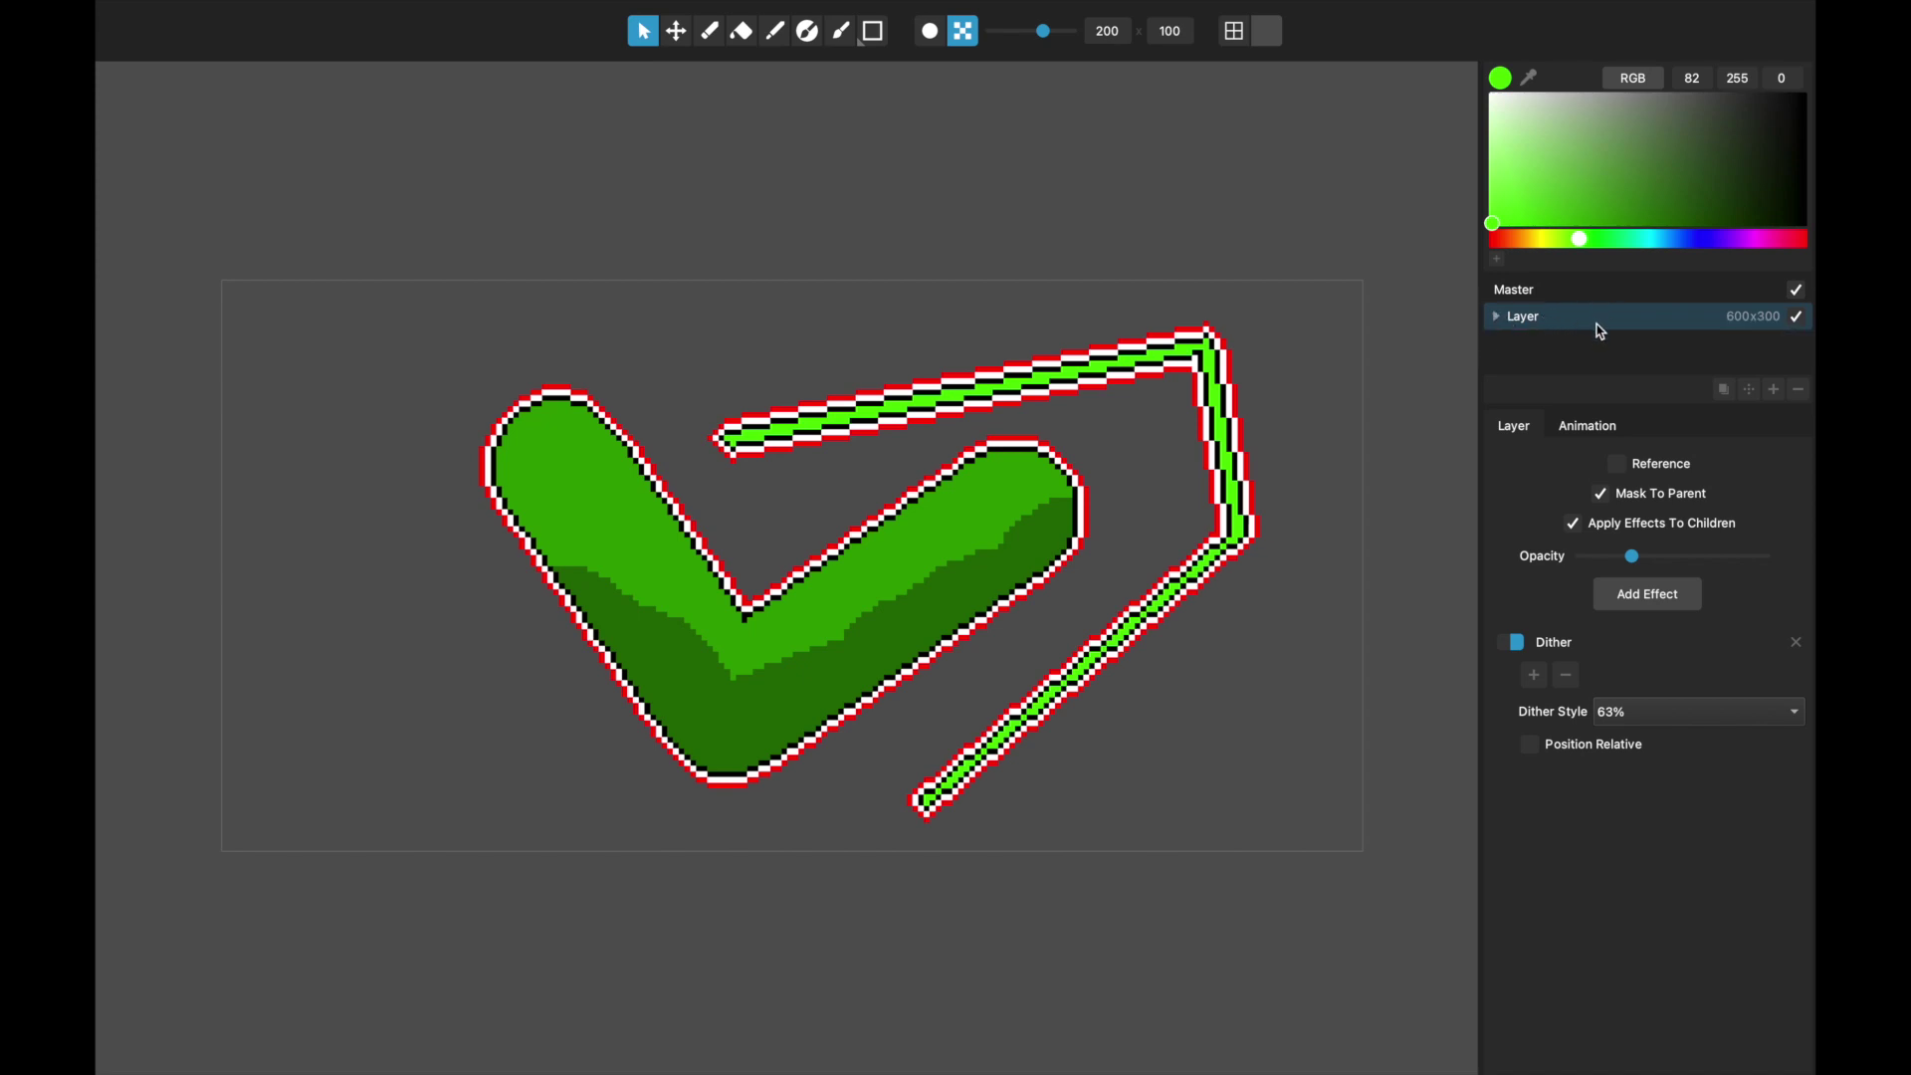
{"action": "left_click", "coordinate": [1498, 318]}
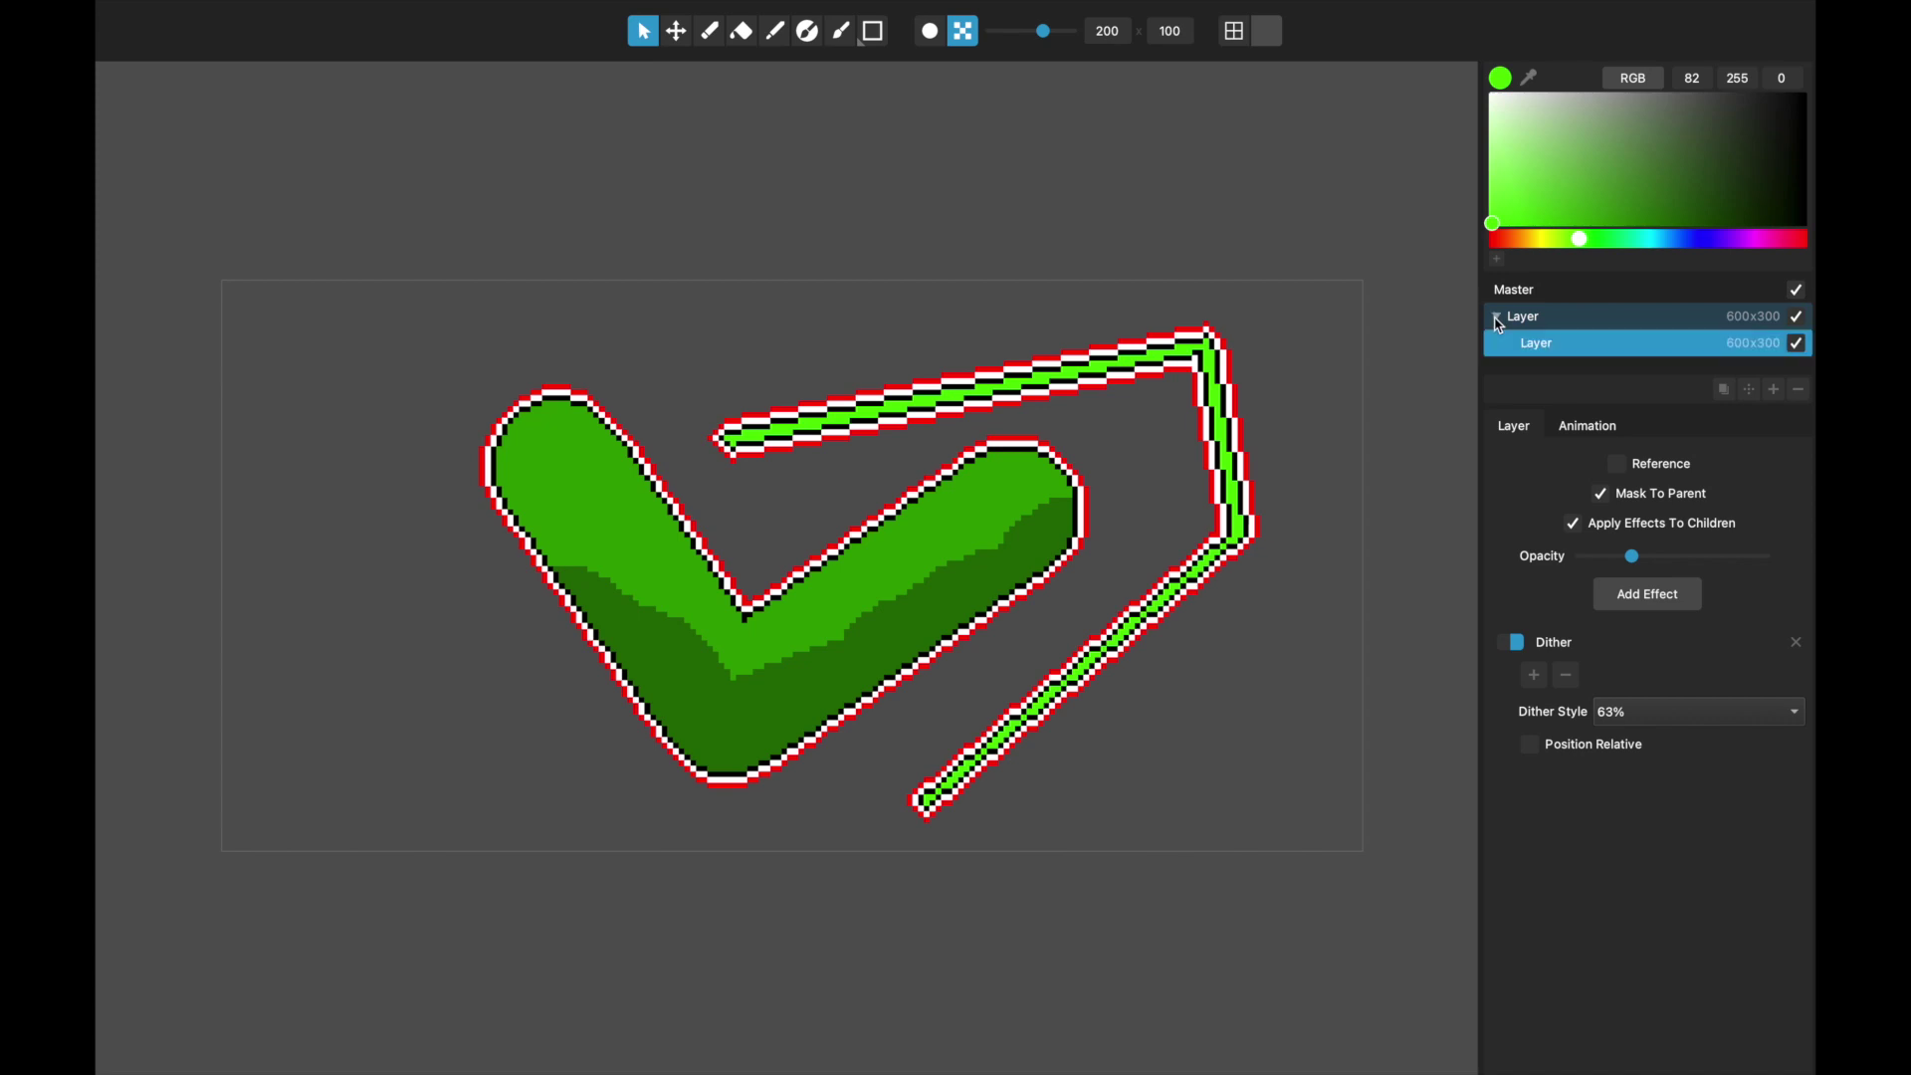
{"action": "left_click", "coordinate": [1501, 319]}
{"action": "left_click", "coordinate": [1503, 321]}
Step: Look over the available help resources, including the how-to website, sample files and feedback option
{"action": "mouse_move", "coordinate": [1046, 5]}
{"action": "left_click", "coordinate": [535, 12]}
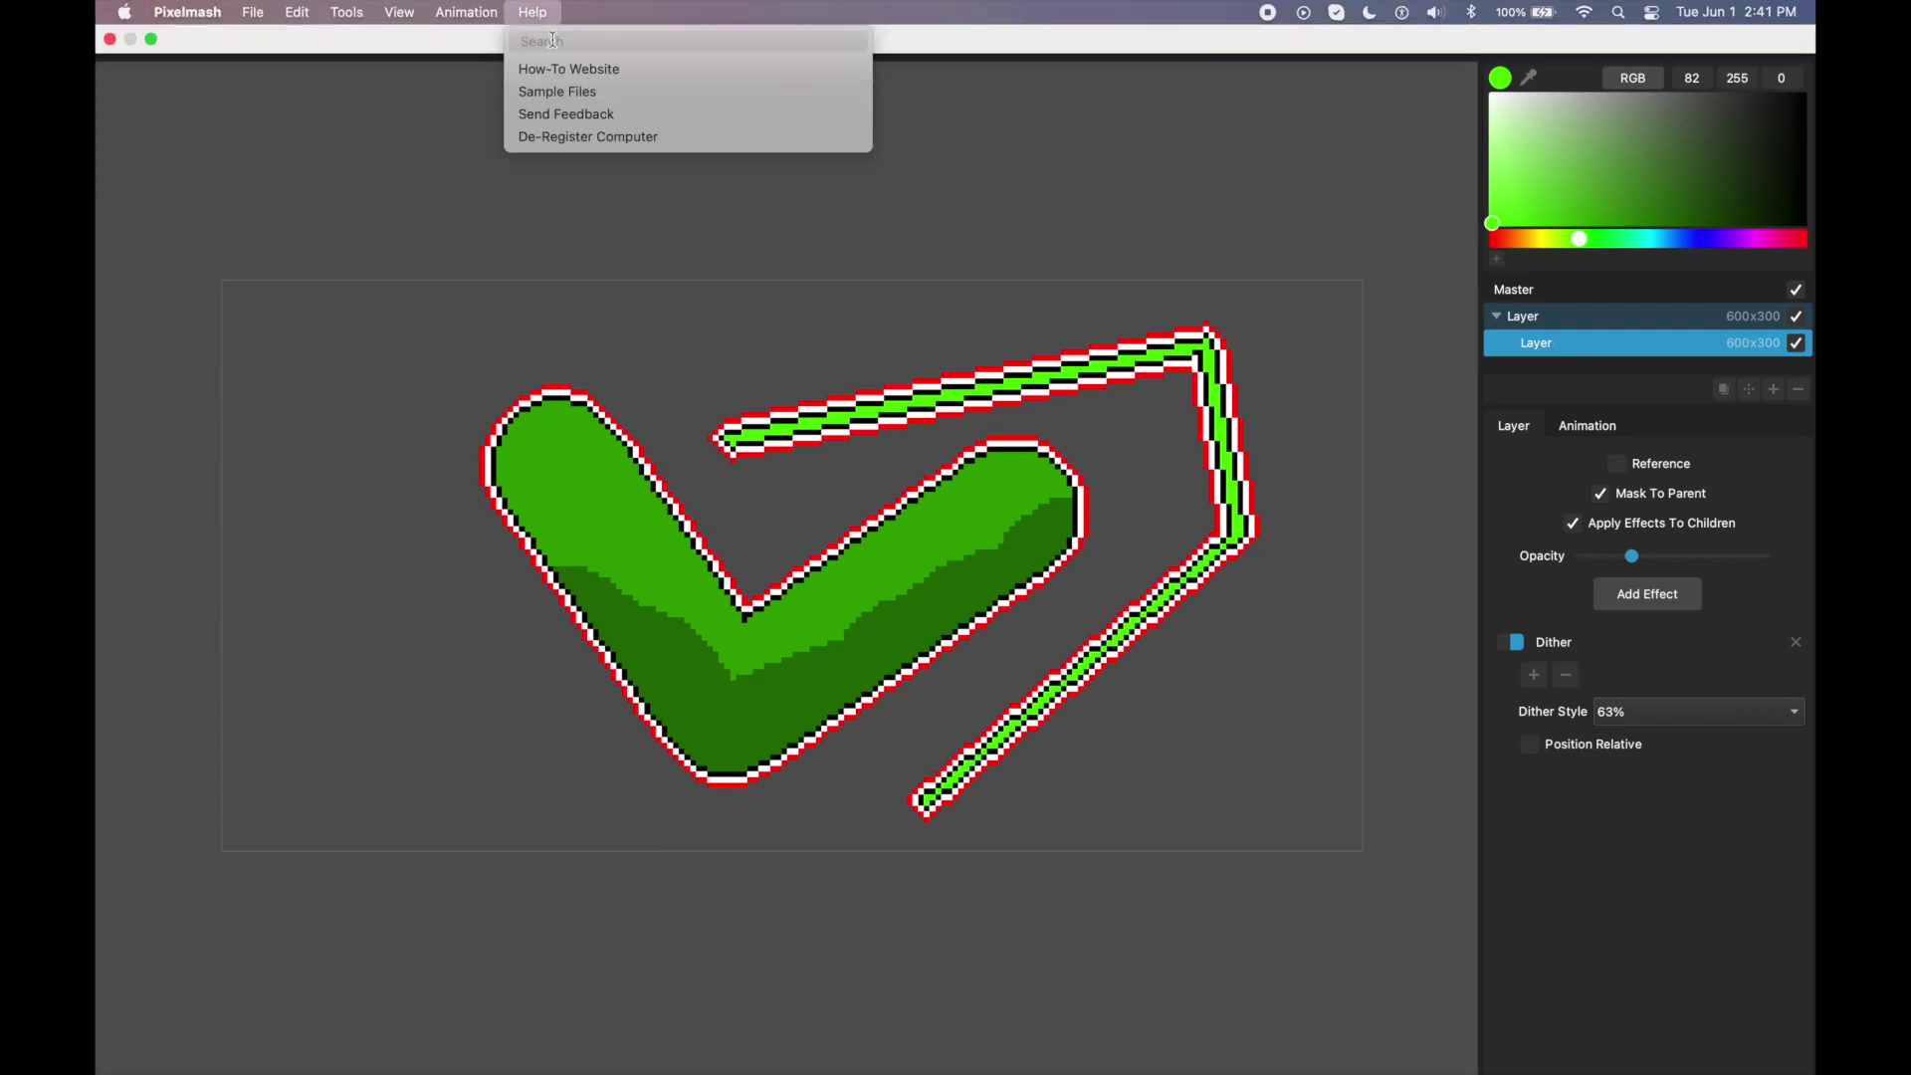
{"action": "left_click", "coordinate": [562, 123]}
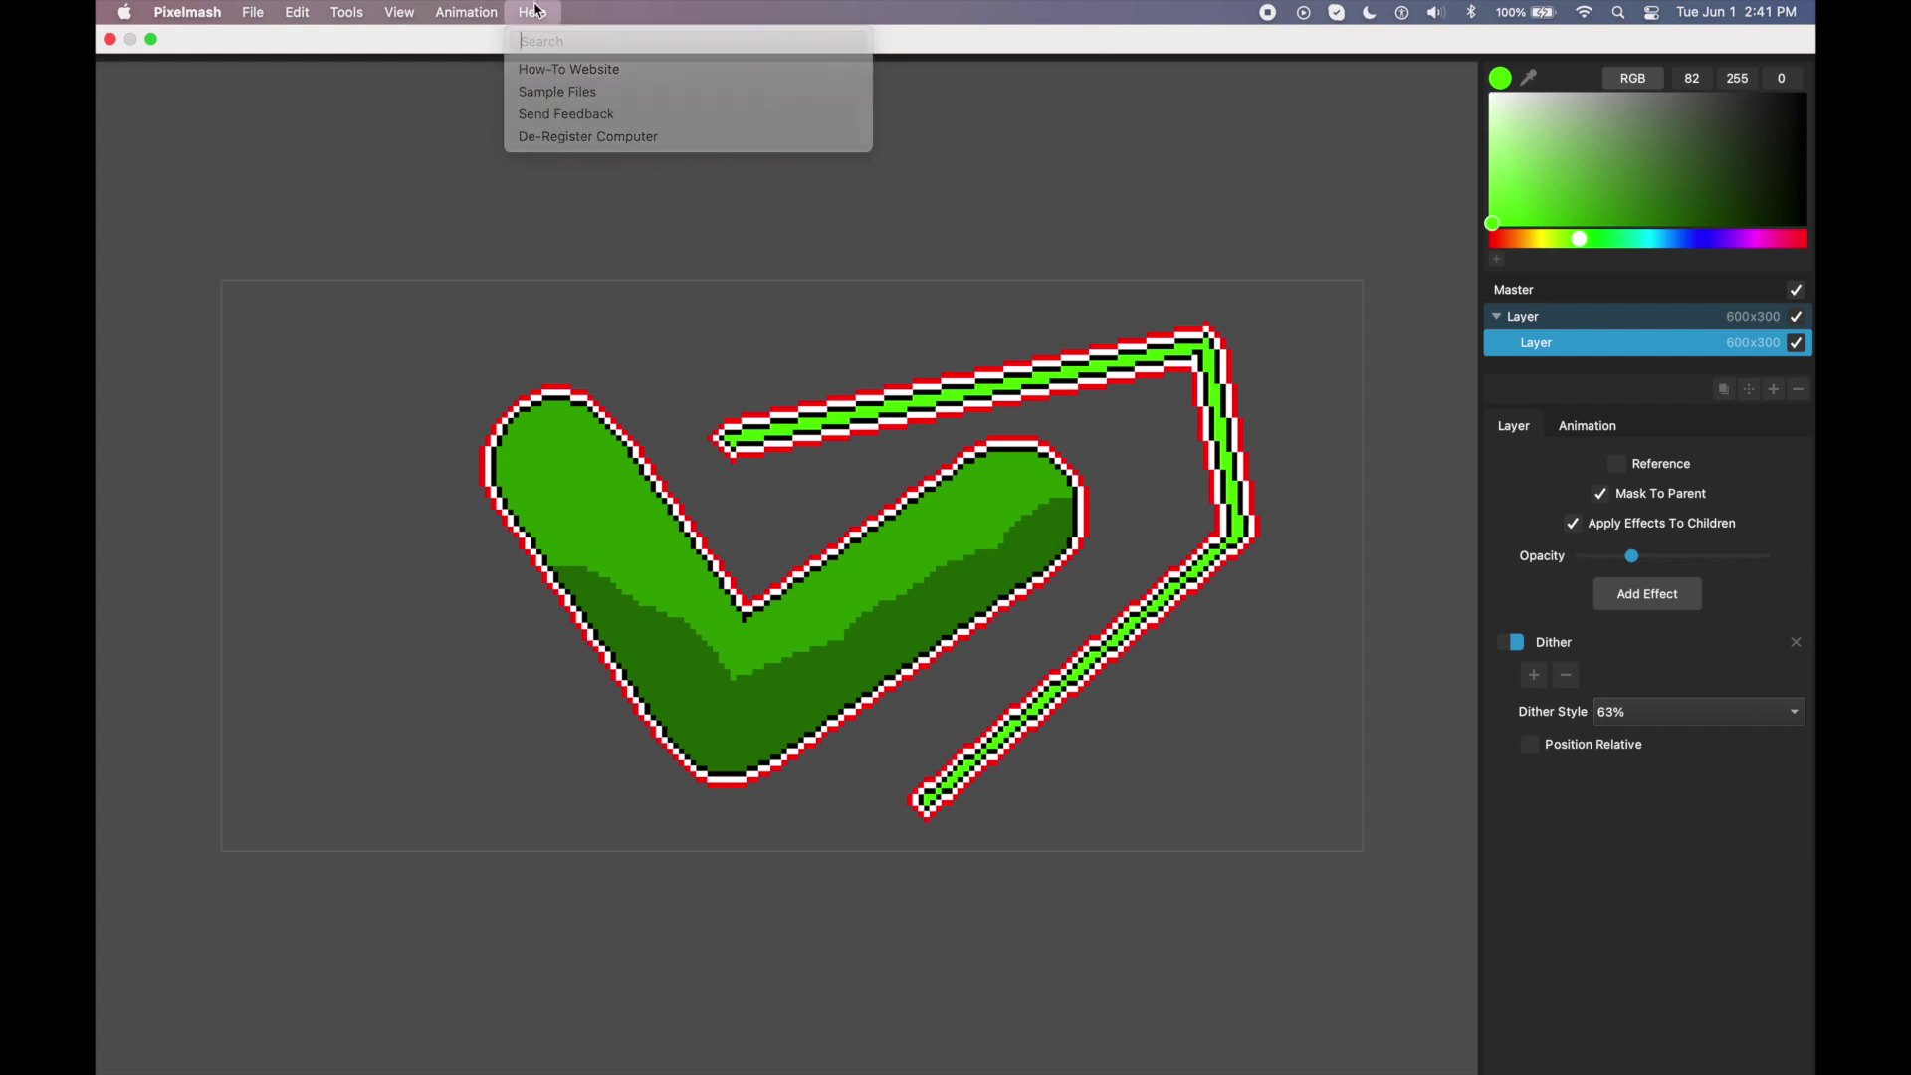